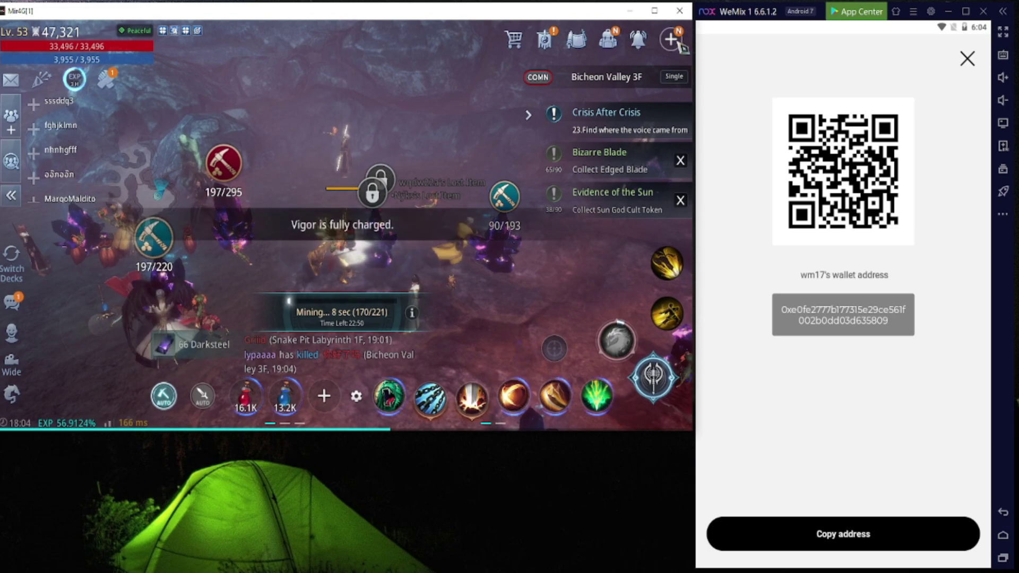
Open the DRACO Smelter, compare its linked wallet address with the one in the WeMix wallet, and close the wallet's address view.
click(671, 38)
click(661, 151)
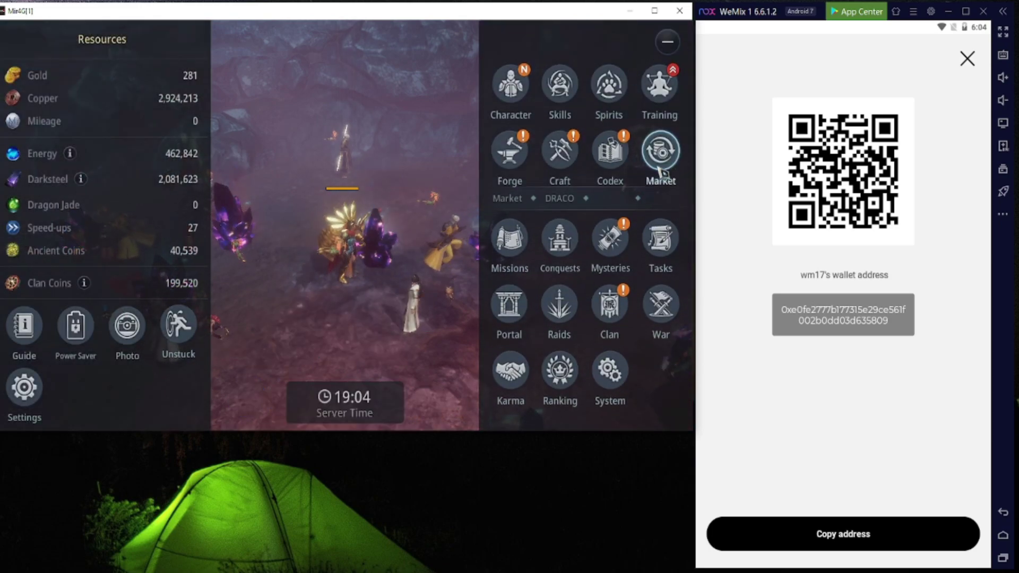
click(583, 207)
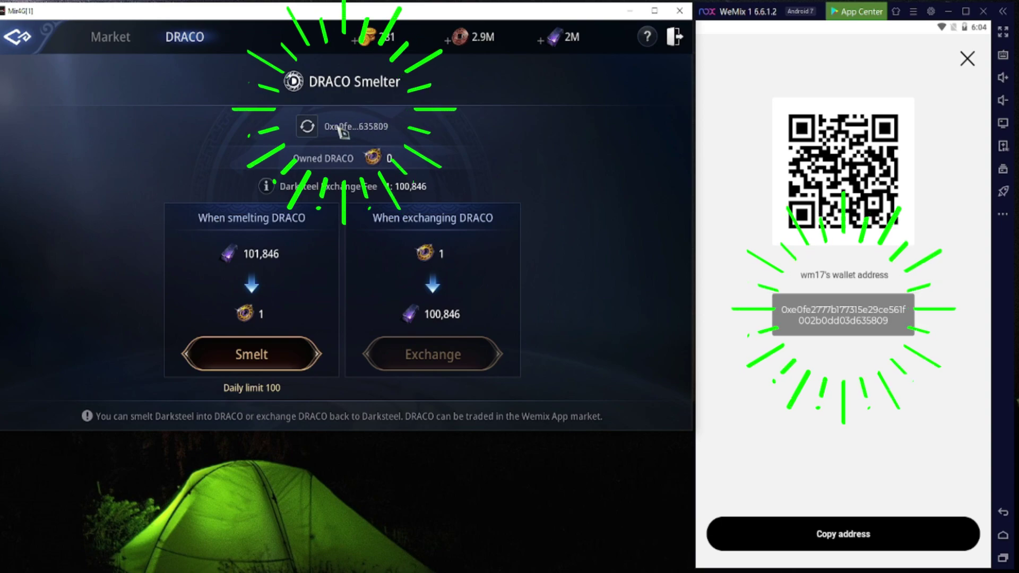
click(838, 311)
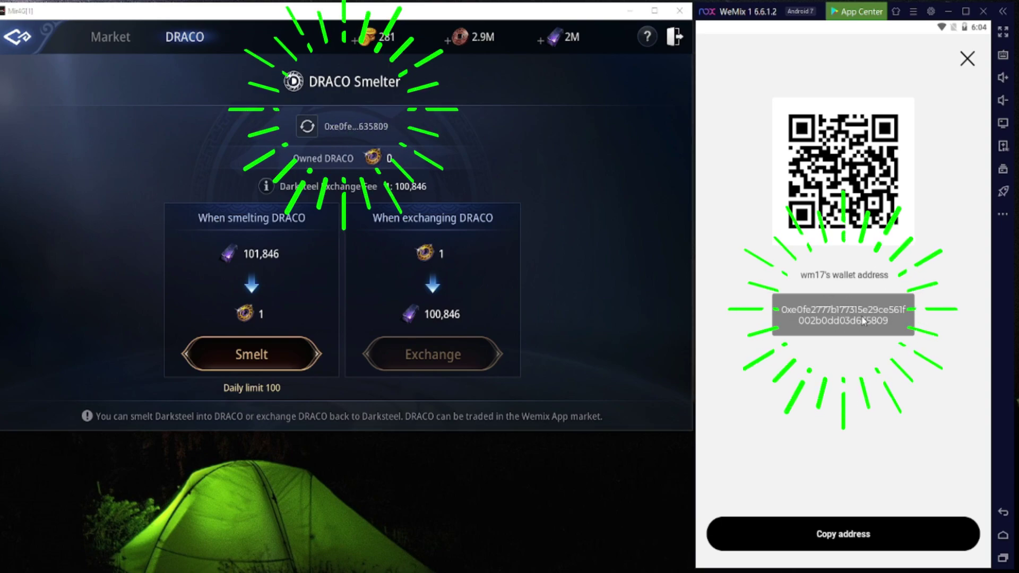
click(351, 129)
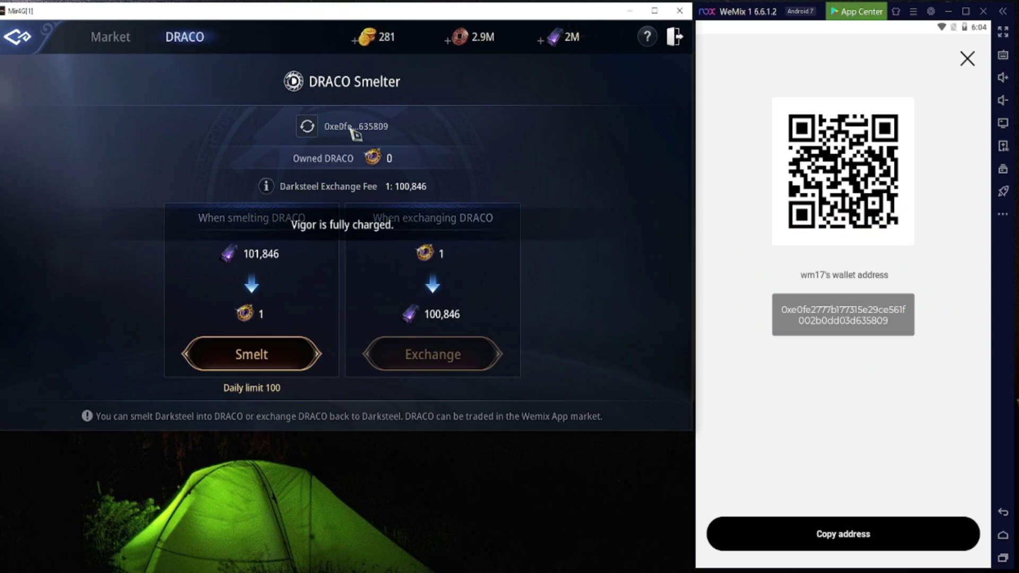
click(802, 443)
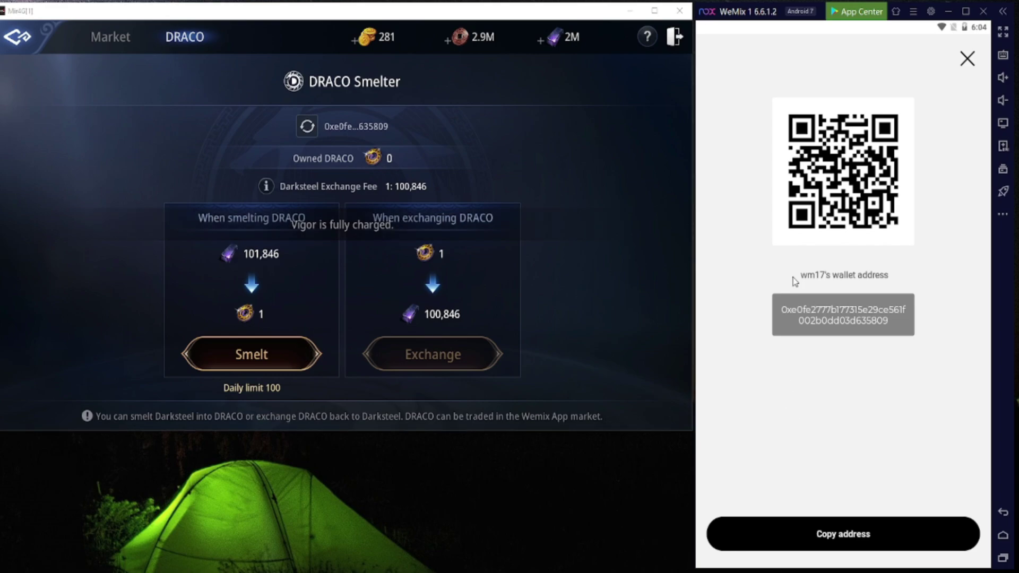
click(967, 59)
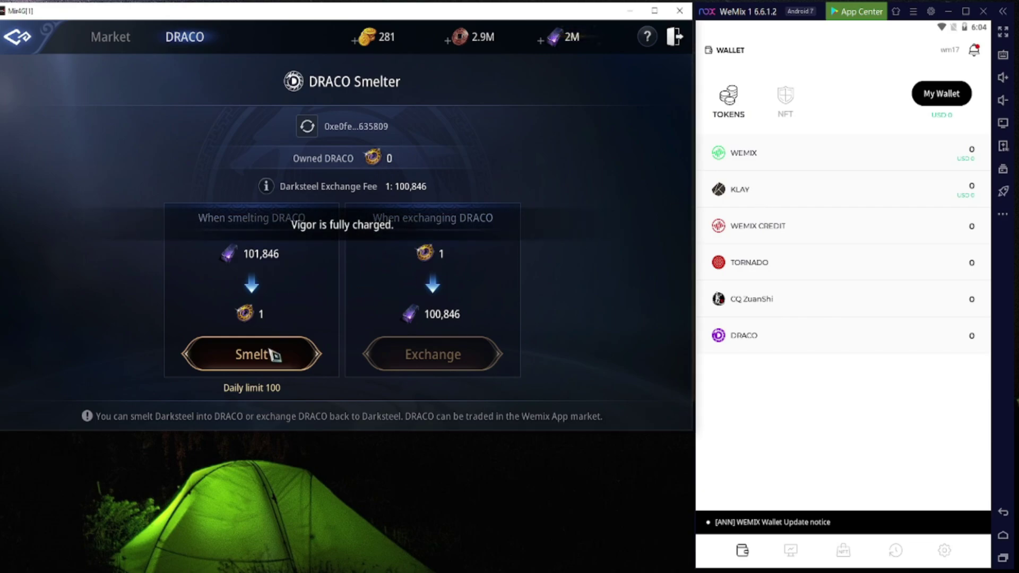
Leave the smelter and check the Darksteel amount in the game's resource overview.
click(675, 36)
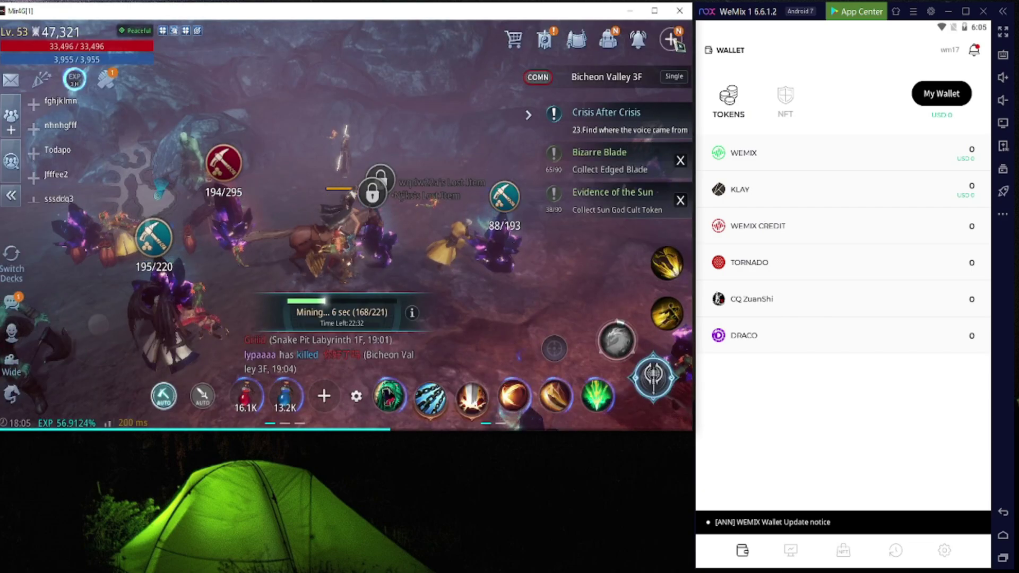
click(677, 35)
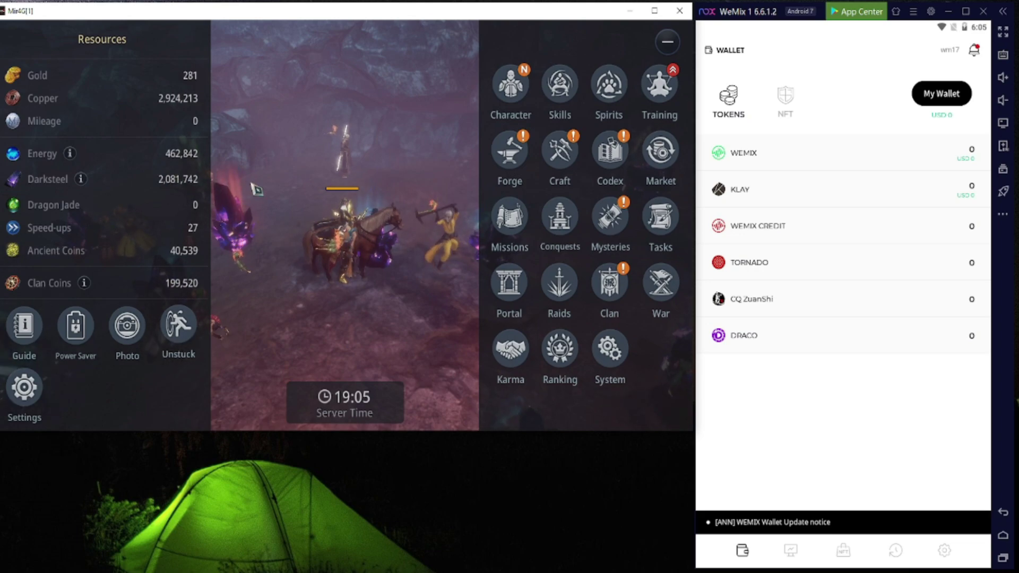
click(669, 51)
Return to the DRACO Smelter and request smelting of 1 DRACO from Darksteel.
click(668, 47)
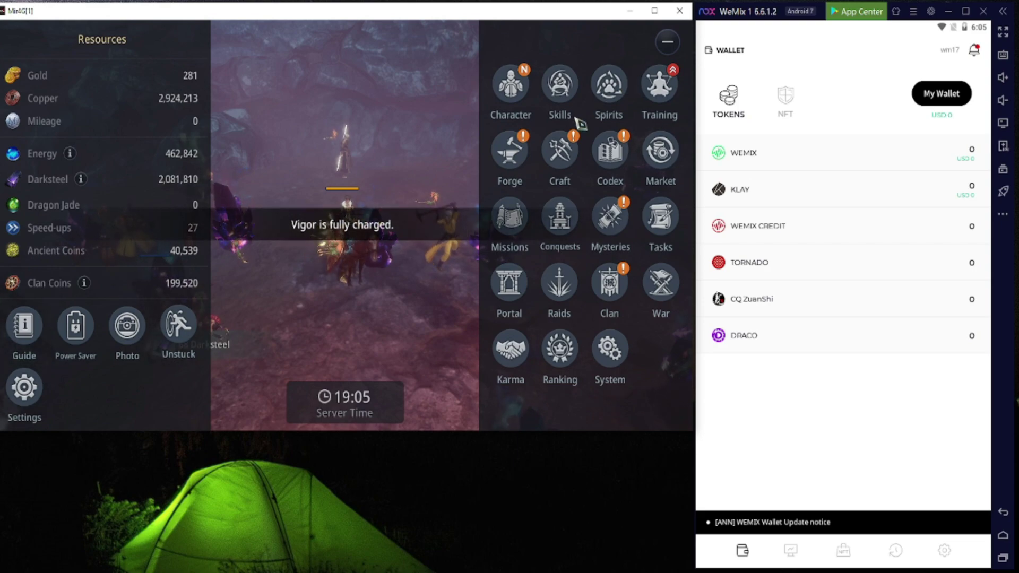
click(661, 151)
click(559, 205)
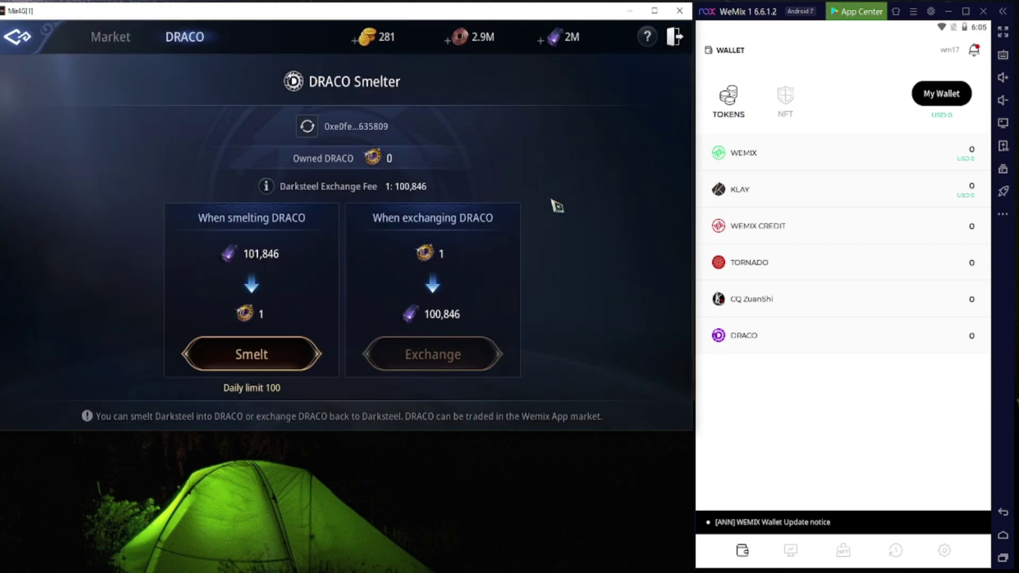
click(283, 353)
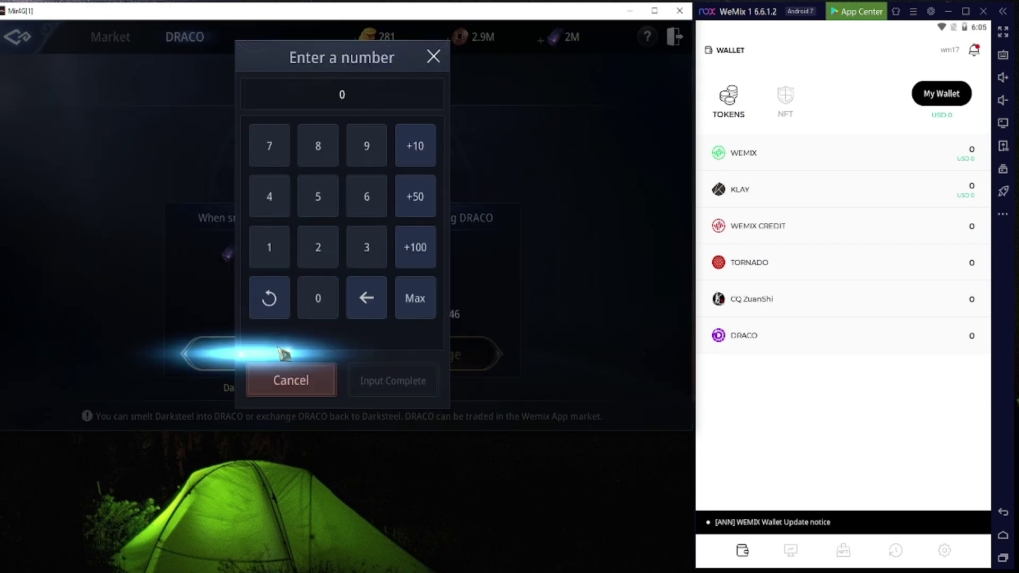
click(271, 258)
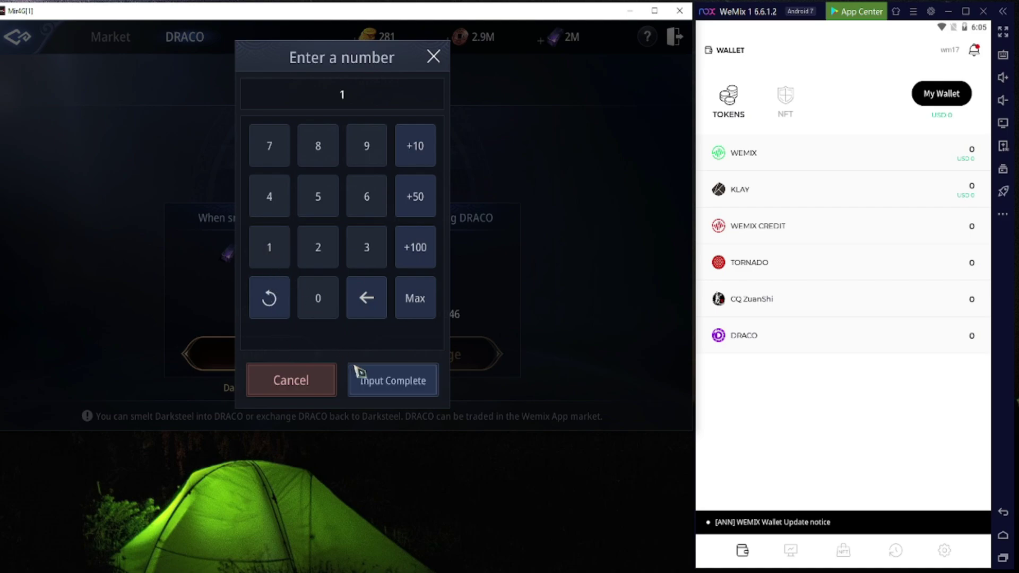
click(379, 382)
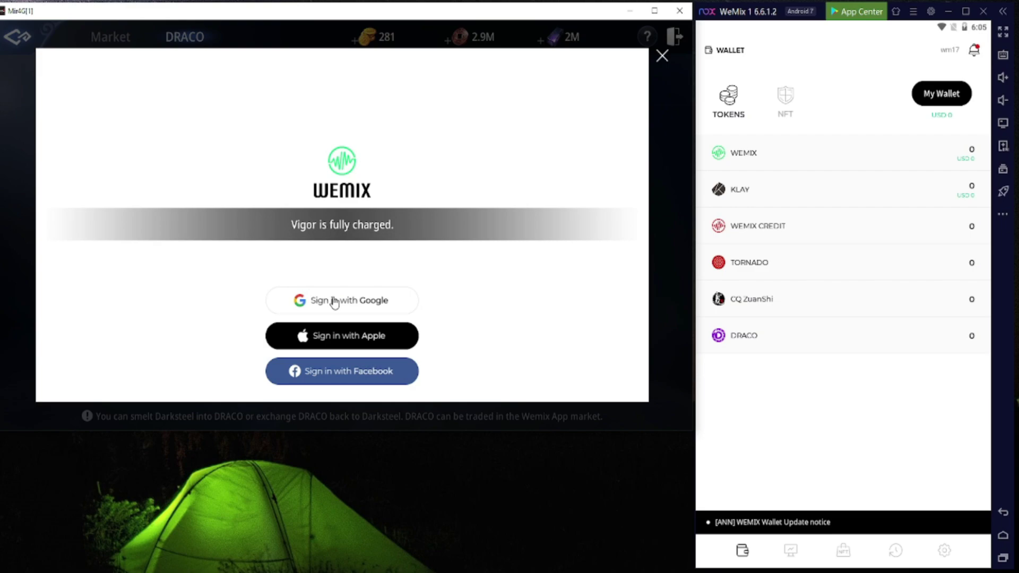
Sign in to WEMIX with the Google account, enter the wallet password and authorize the DRACO smelting.
click(353, 297)
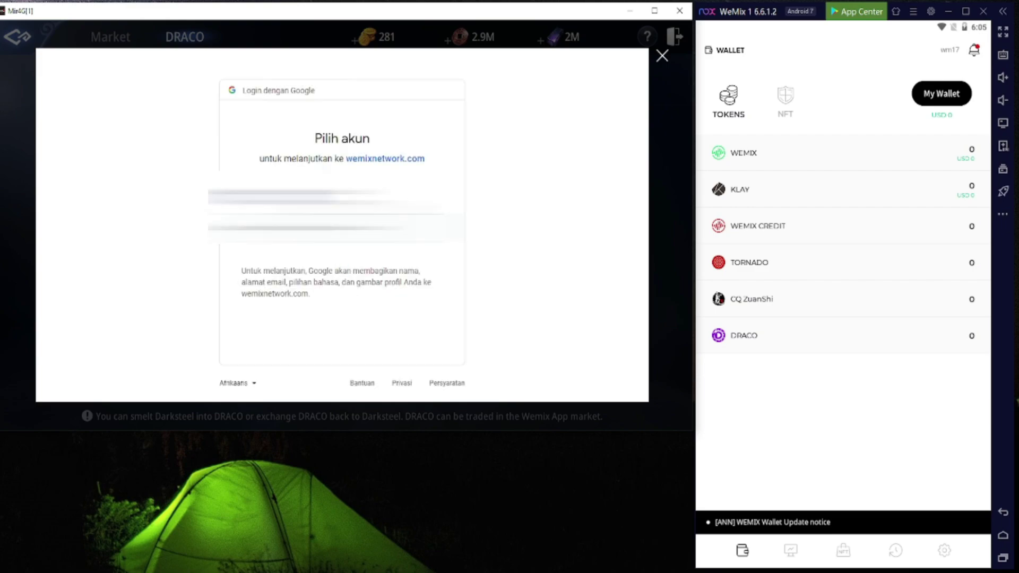
click(337, 197)
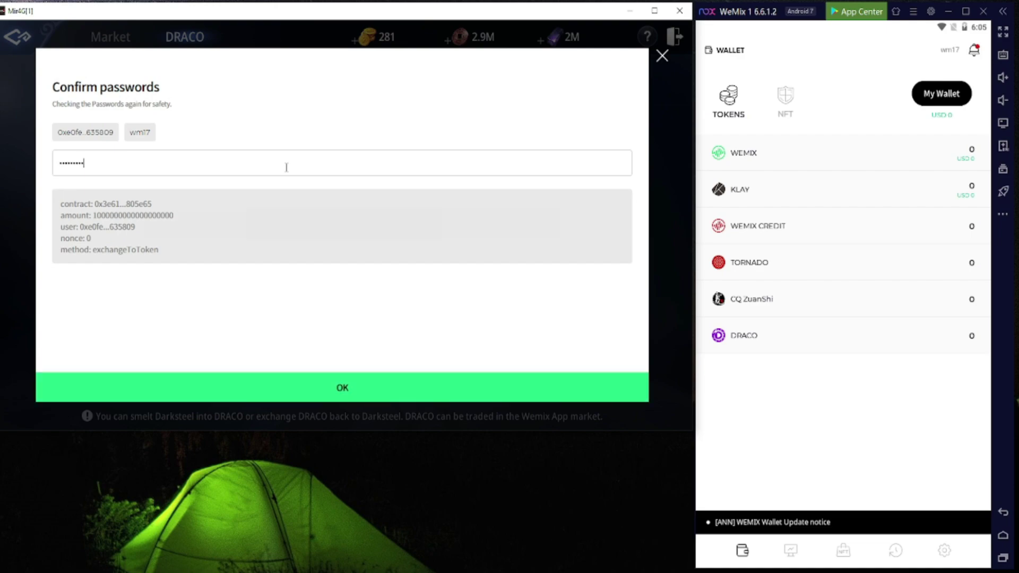
text(*)
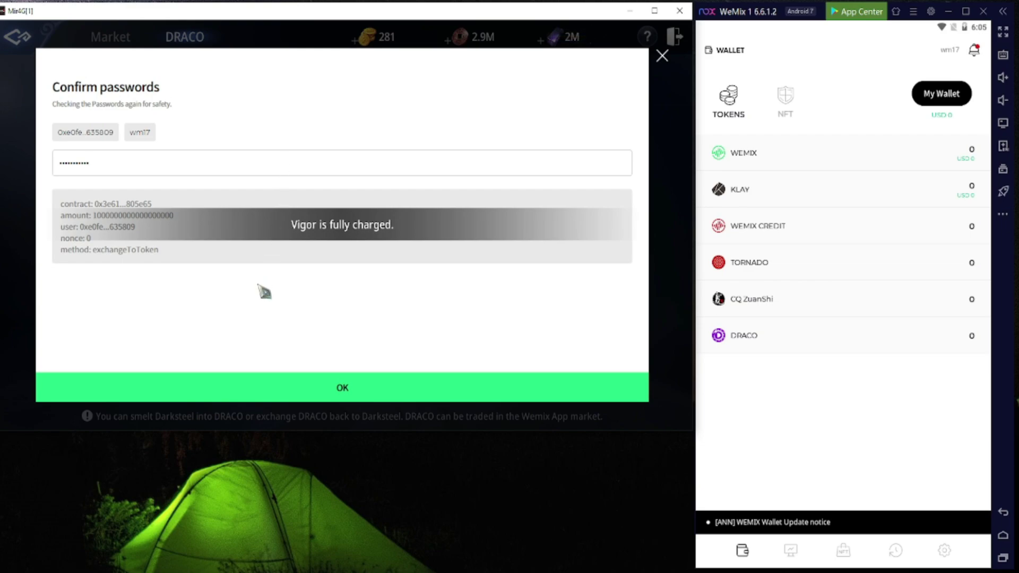
click(353, 388)
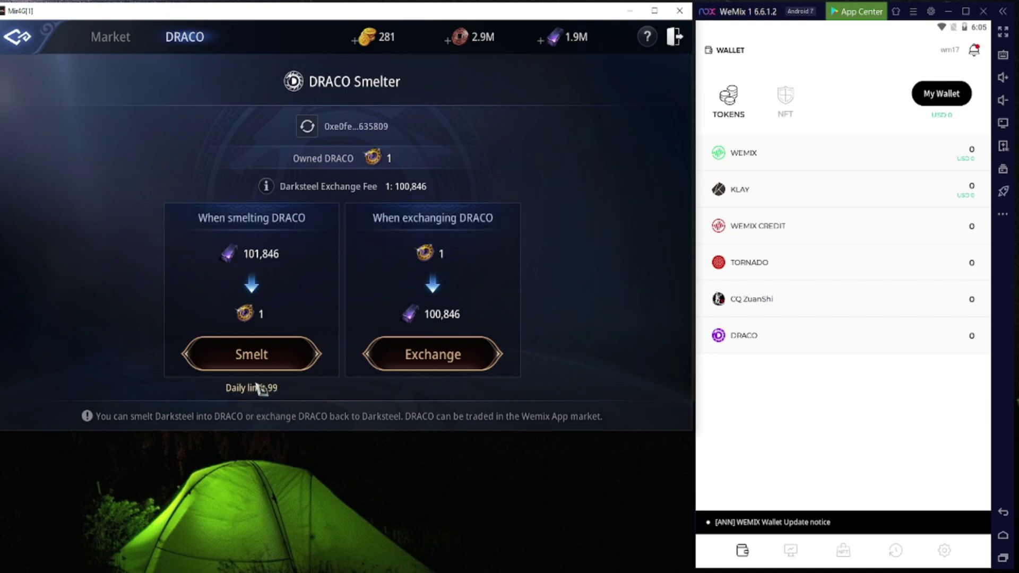
Exit the smelter and check the remaining Darksteel in the resource overview.
click(674, 38)
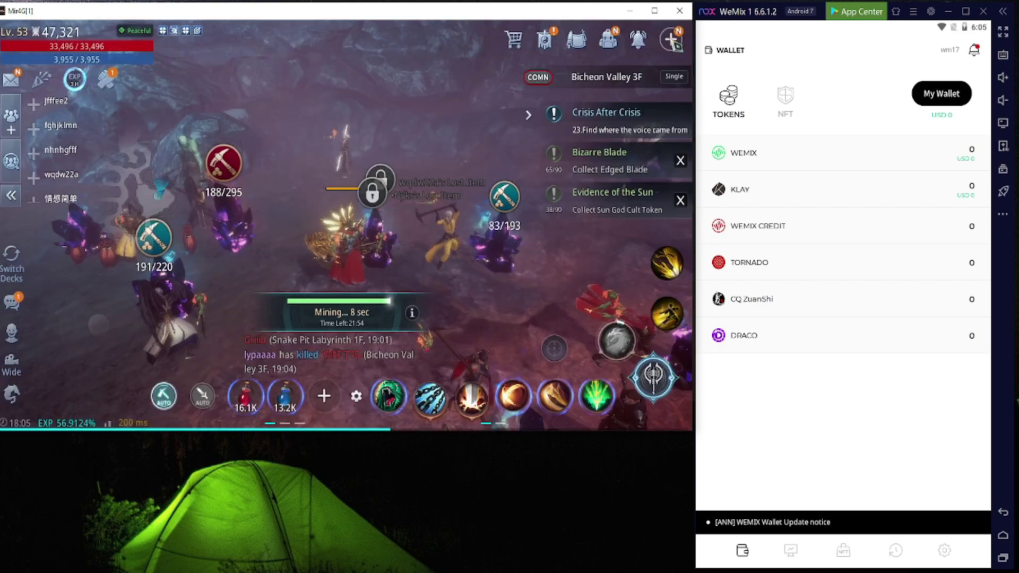
key(Escape)
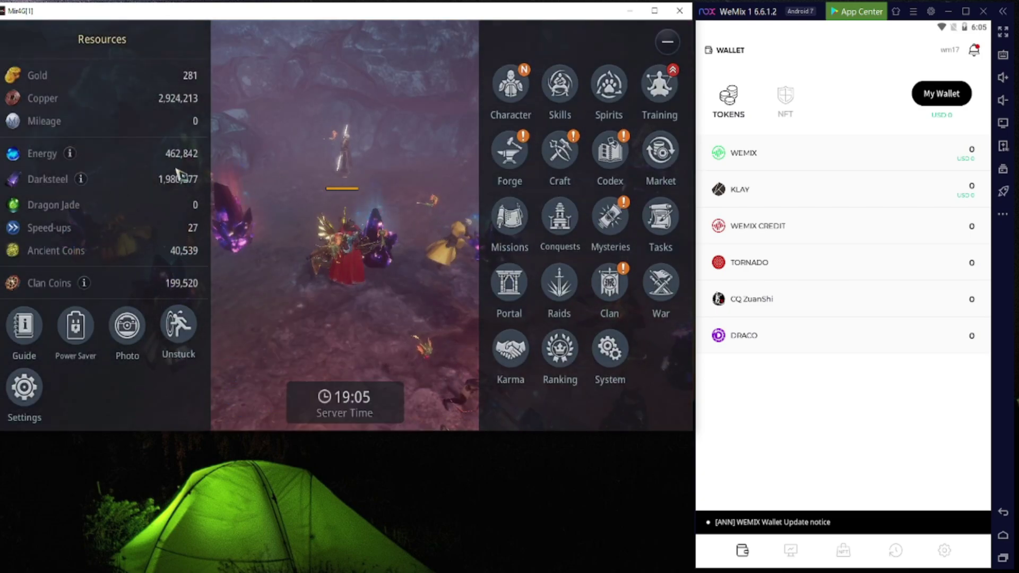
click(667, 41)
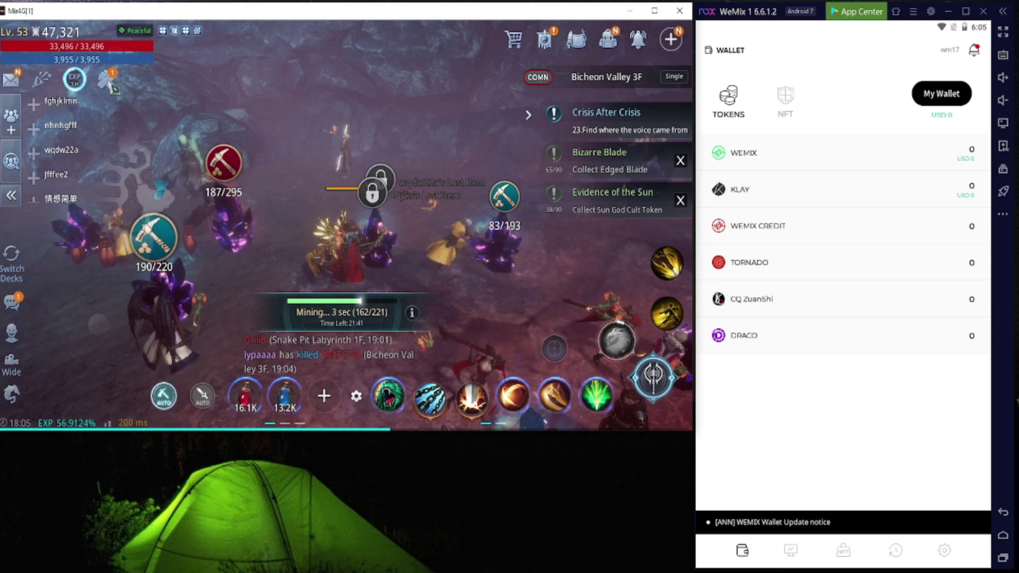
Read the DRACO smelting message in the System mail and close the mailbox.
click(11, 82)
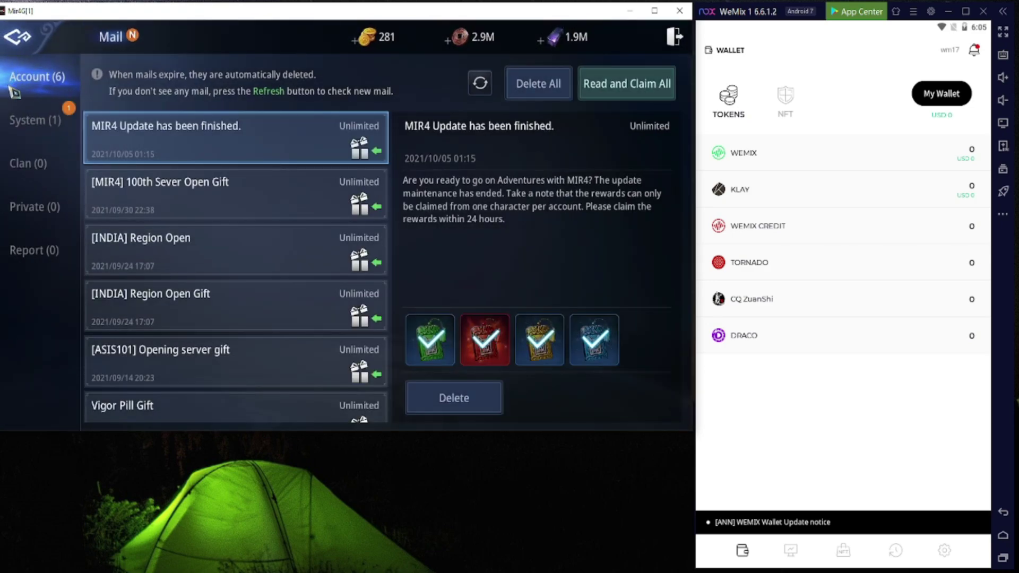
click(36, 123)
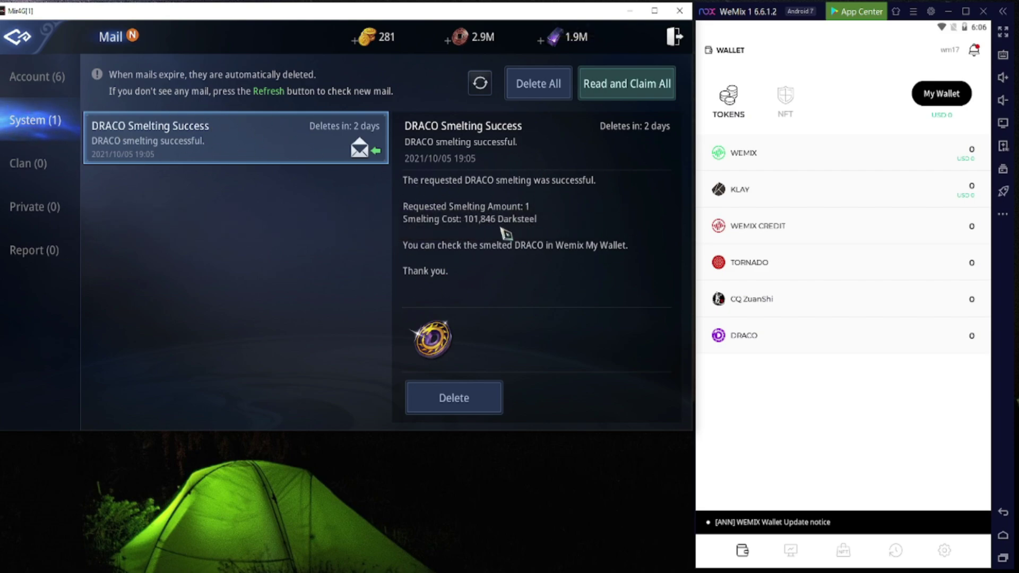
click(784, 459)
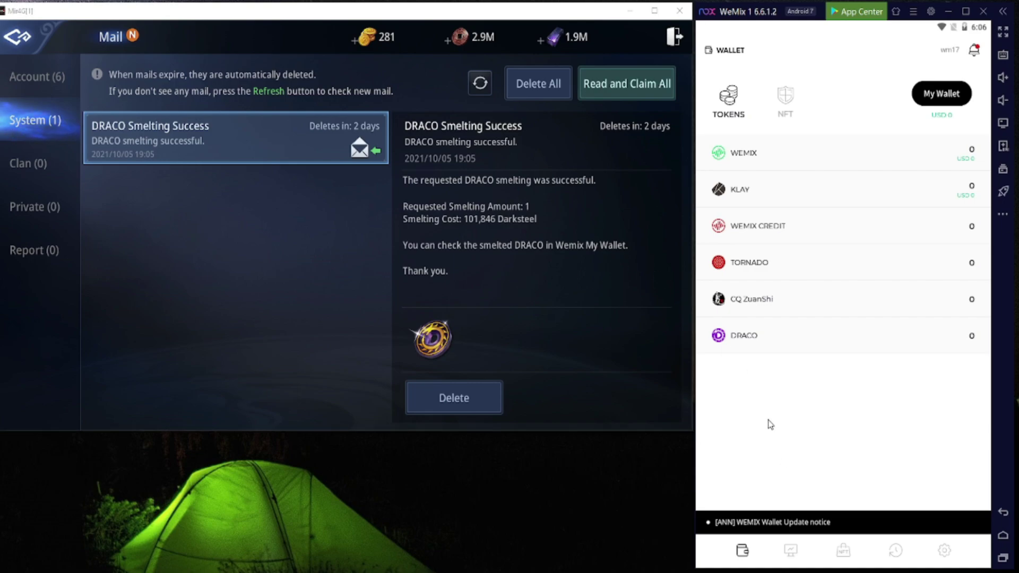
click(670, 38)
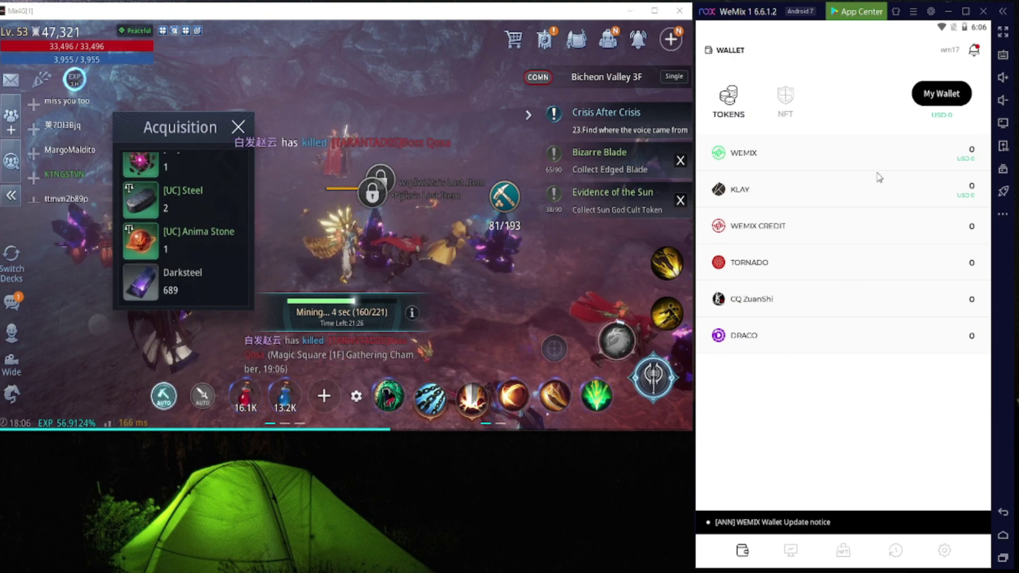
Switch to the WeMix wallet, browse its announcements, visit the DEX and check the DRACO balance among the tokens.
click(974, 50)
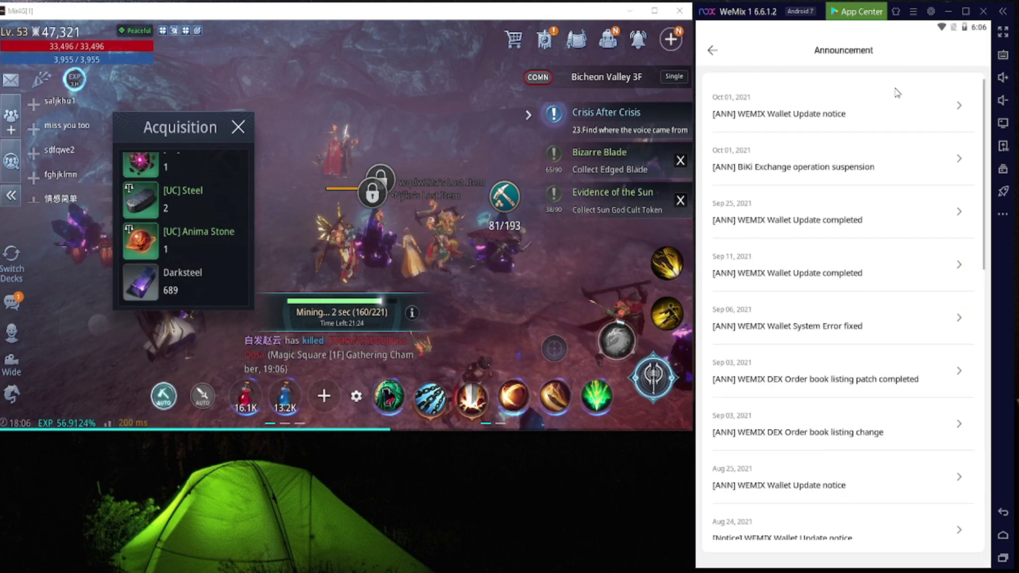
scroll(849, 404, down, 3)
scroll(848, 405, up, 3)
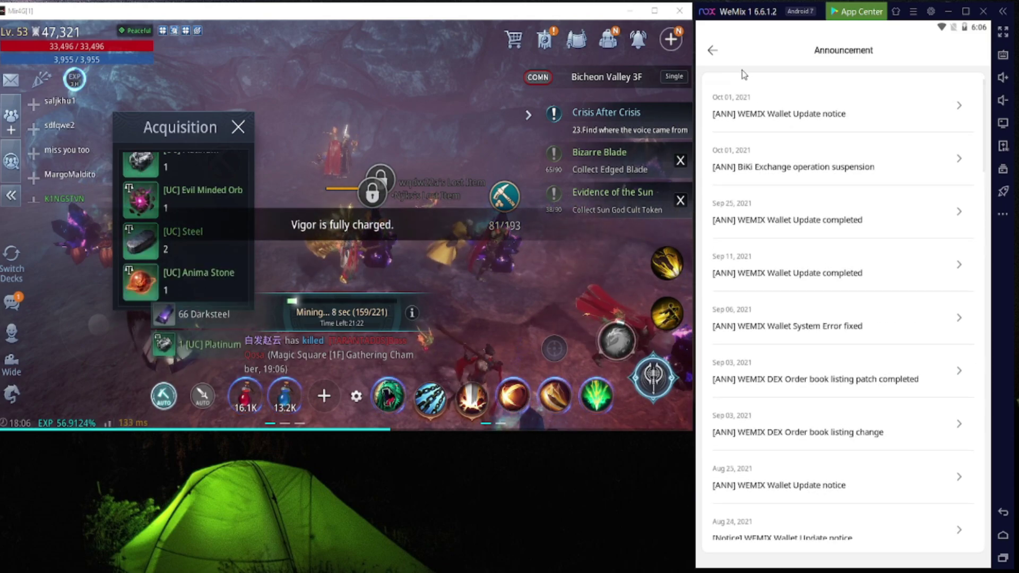
click(713, 50)
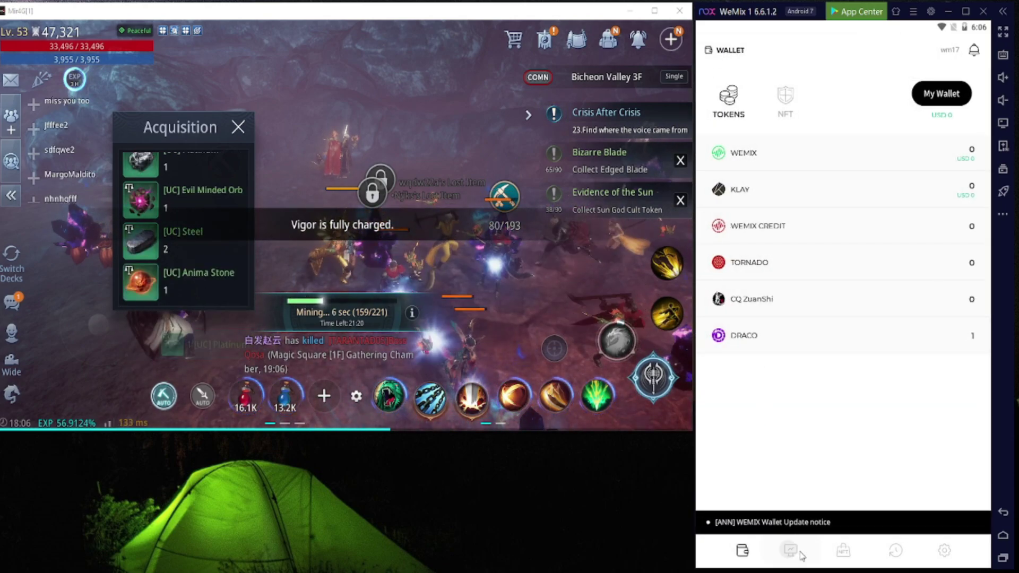
click(802, 555)
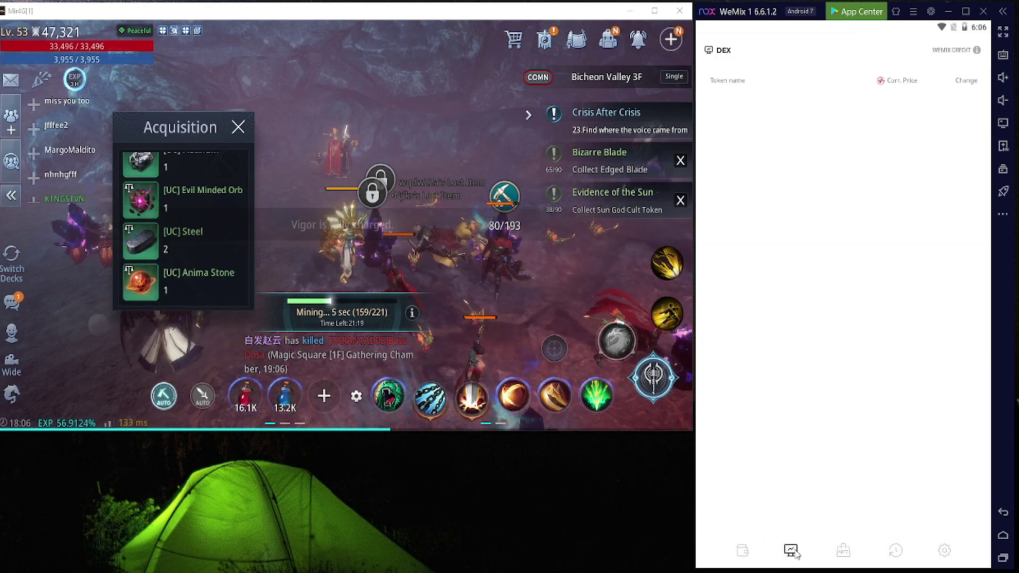
click(743, 553)
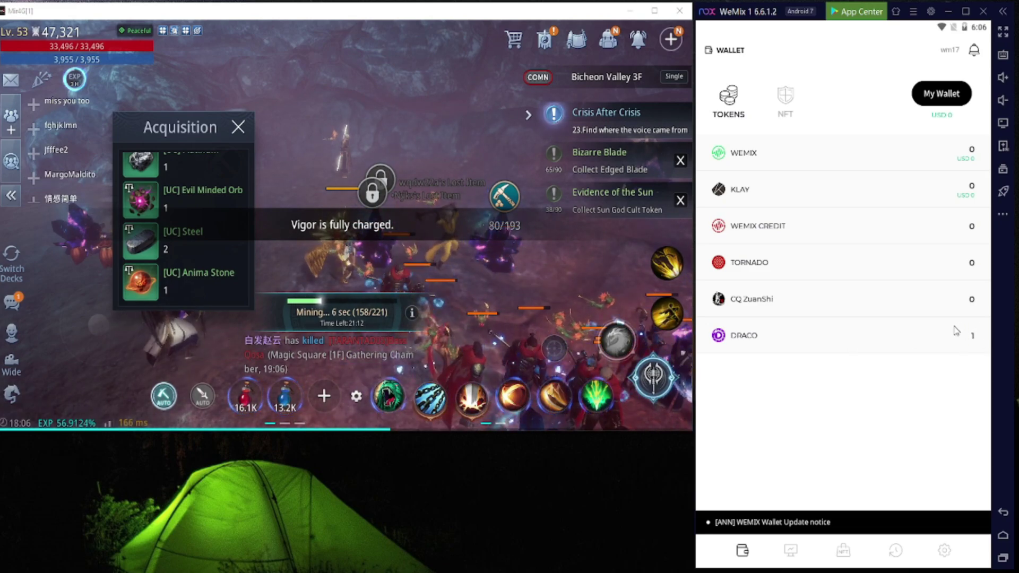
Open the DRACO token's details, view its DEX order book and return to the exchange's token list.
click(860, 335)
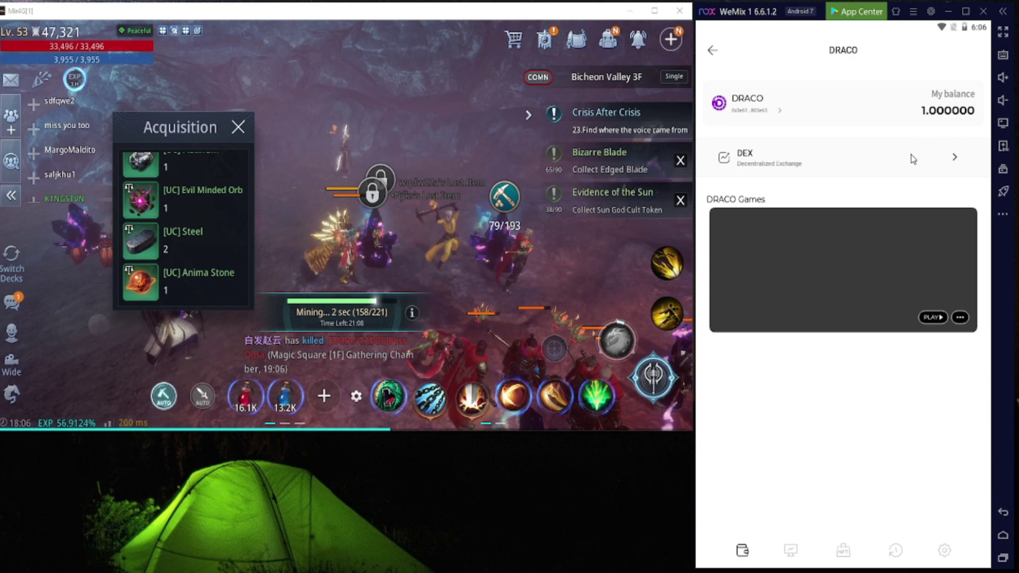
click(851, 167)
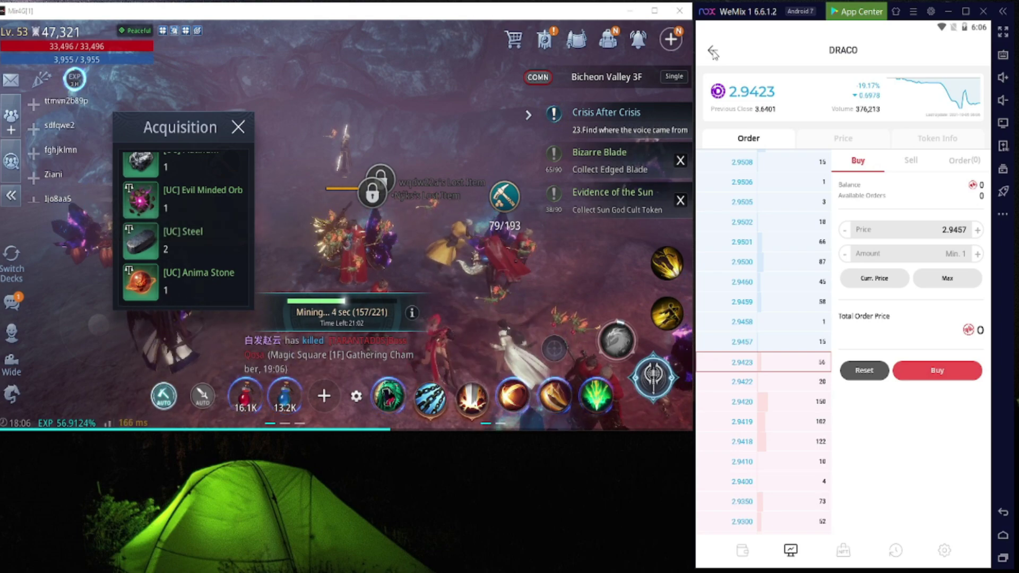
click(713, 51)
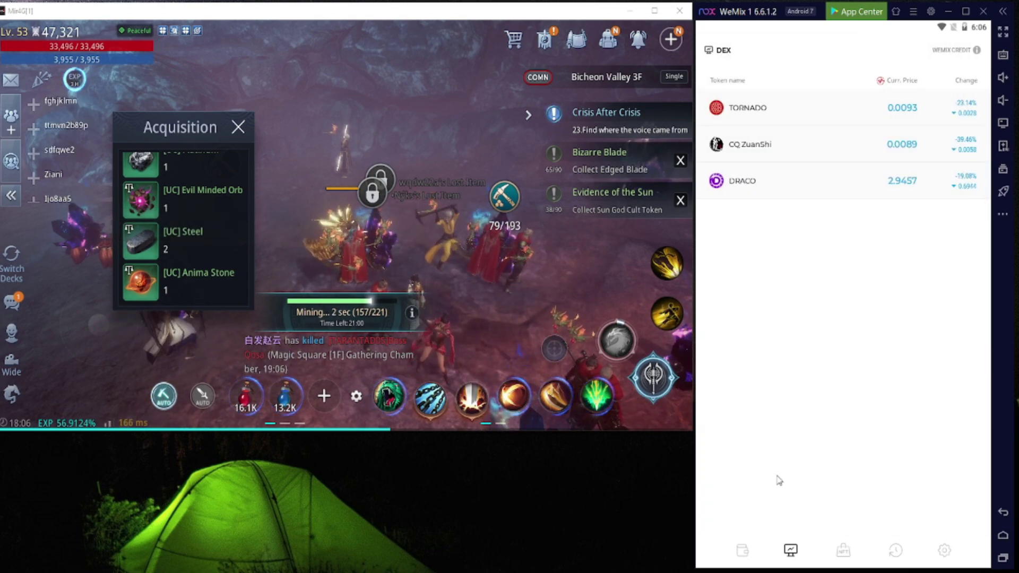
View the WEMIX NFT Market, revisit the DEX token prices and return to the wallet's token list.
click(845, 552)
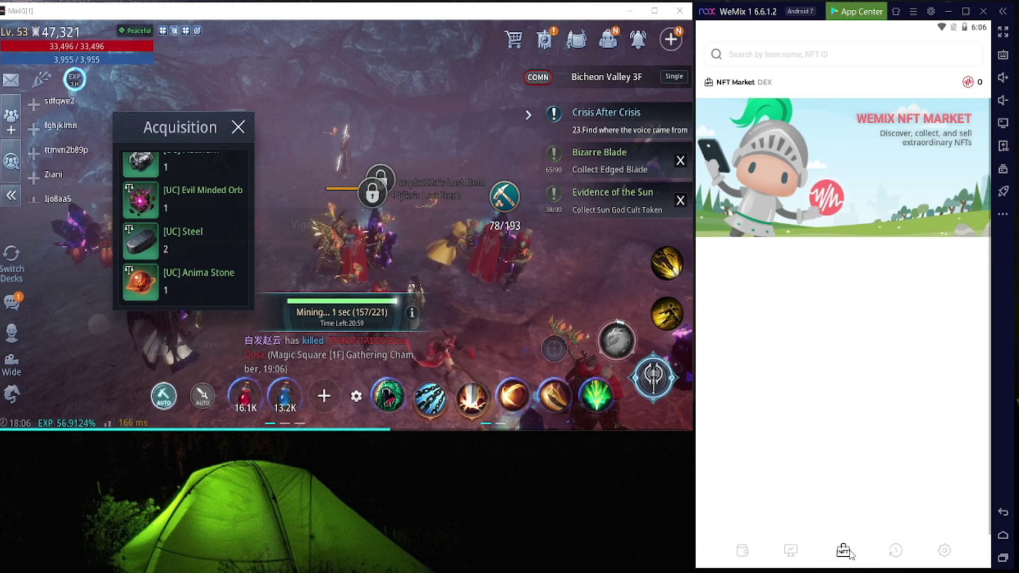
click(791, 552)
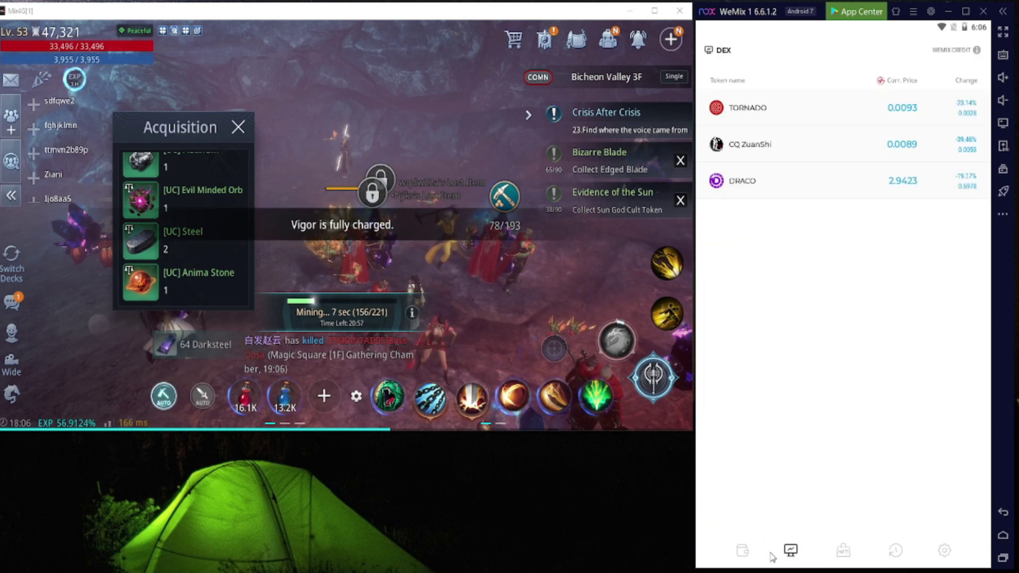
click(737, 557)
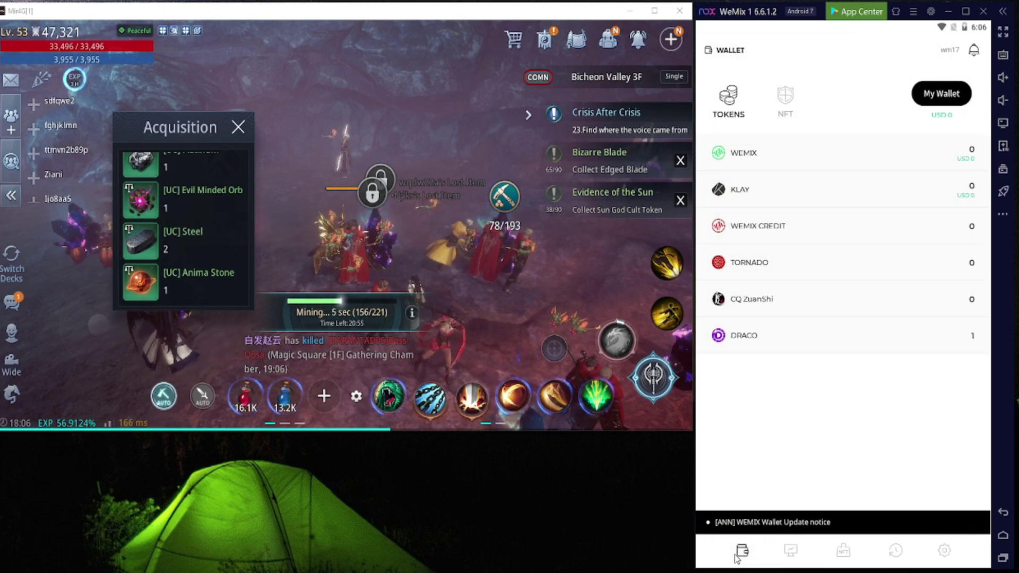
Open DRACO's DEX page from the wallet and fill in a sell order for the maximum amount of 1 at 2.9423.
click(791, 336)
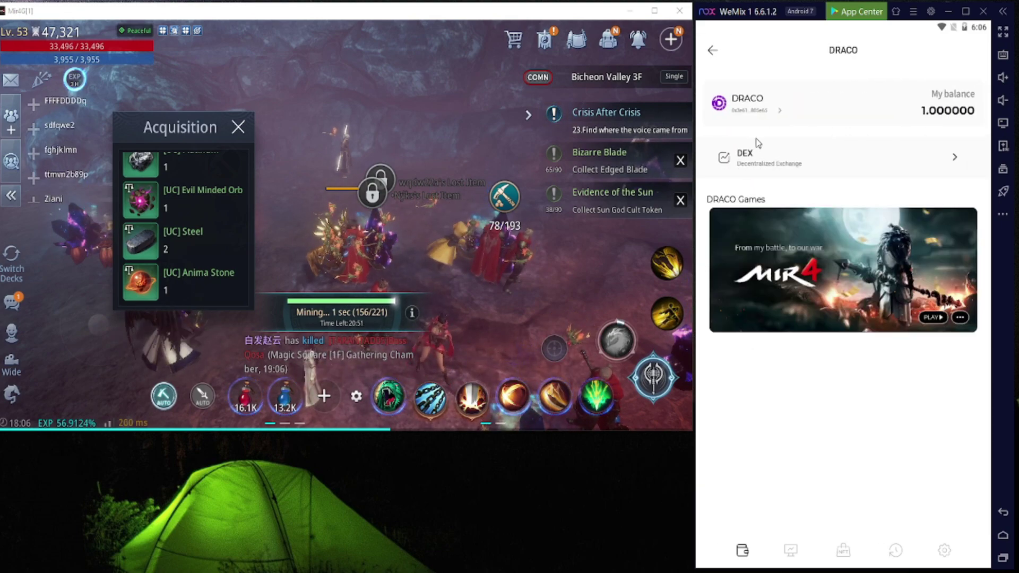
click(771, 166)
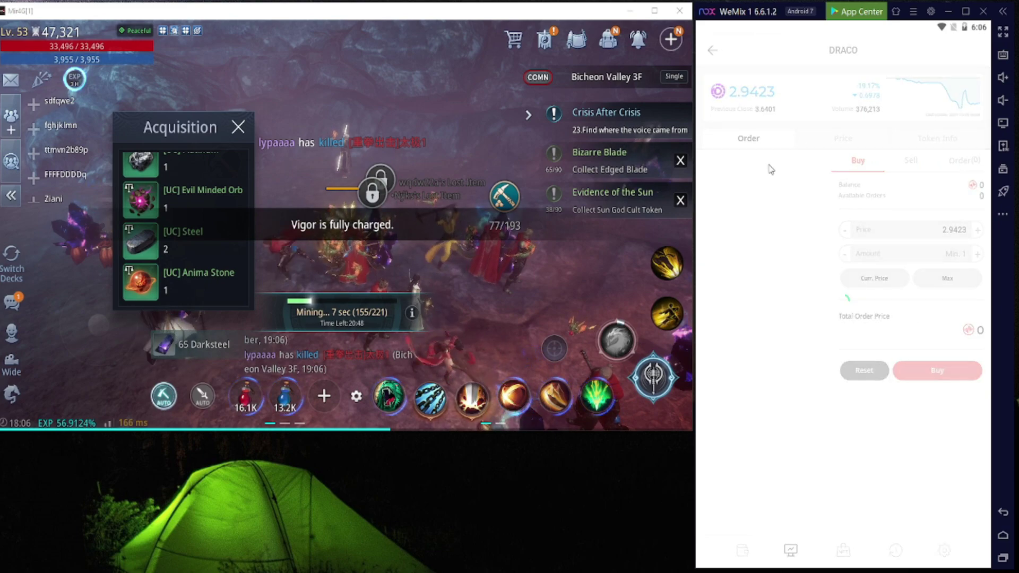
click(911, 162)
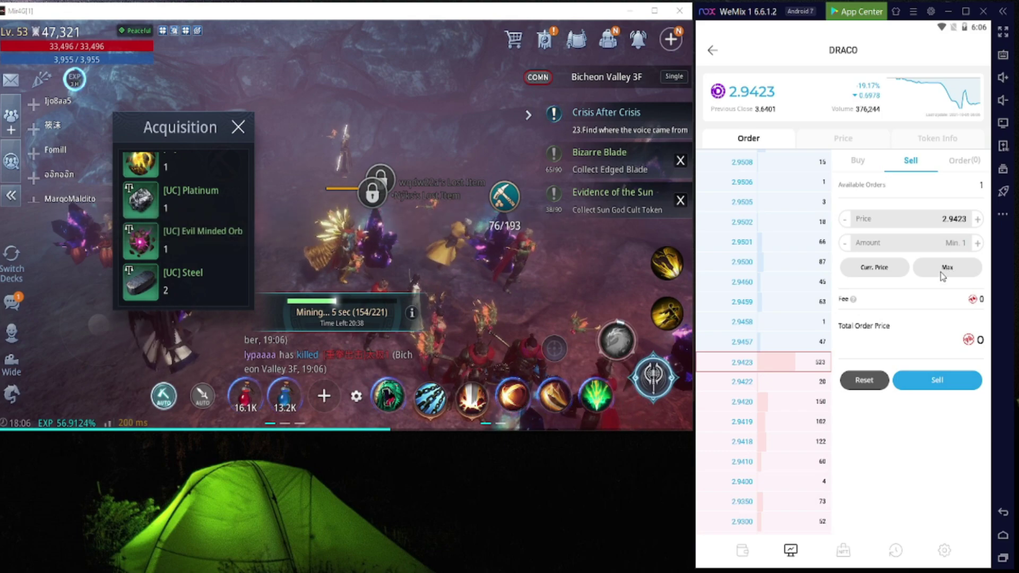
click(946, 269)
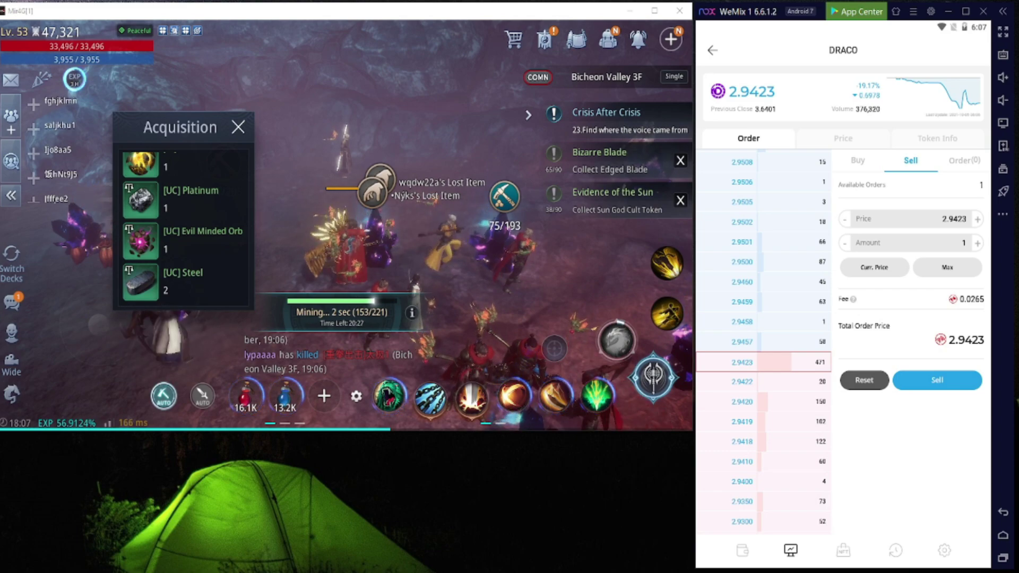
Switch to the browser showing mir4draco.com, skim the DRACO homepage and open its price page.
key(alt+Tab)
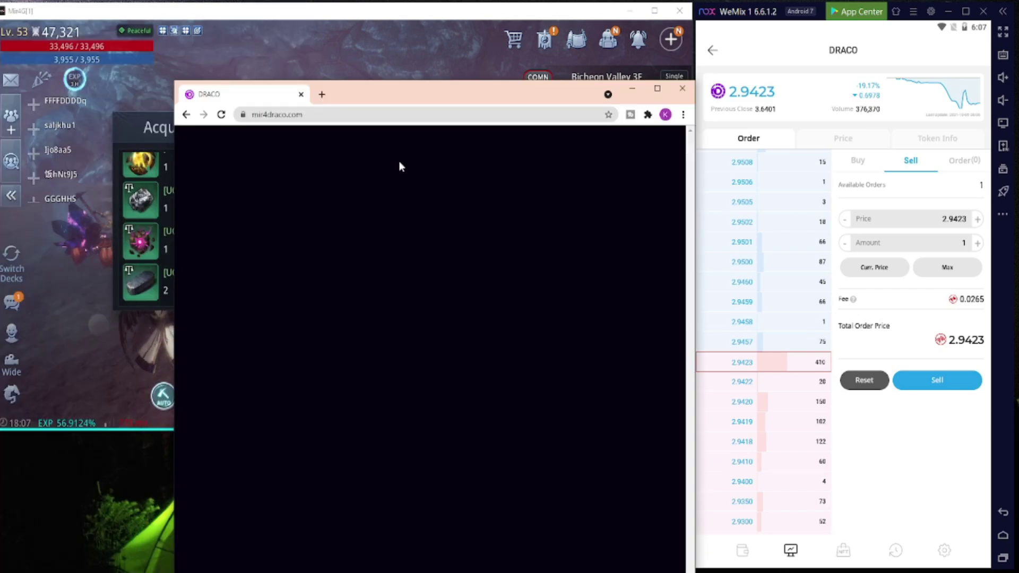
drag(424, 94, 399, 41)
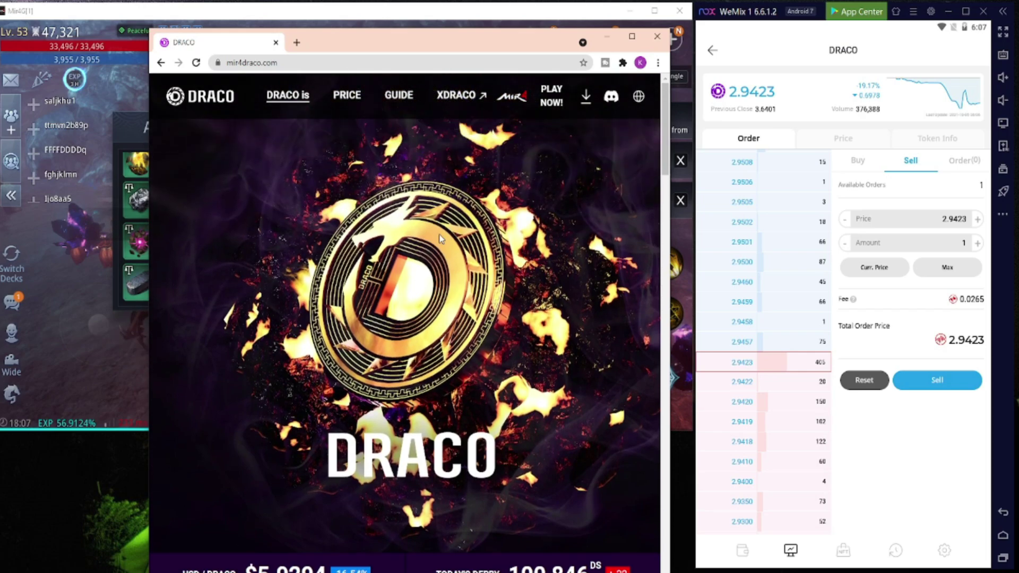
drag(395, 40, 402, 3)
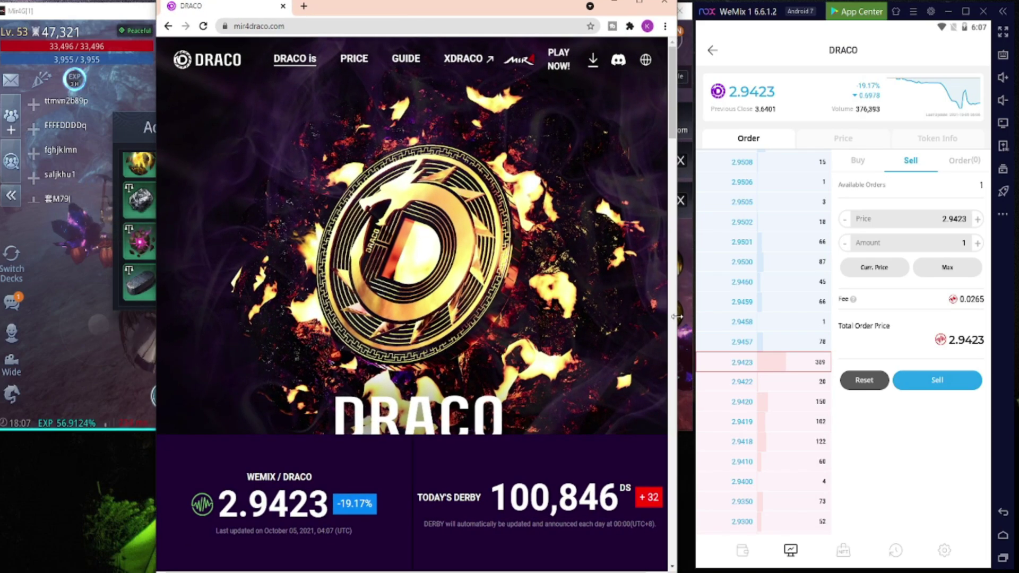
scroll(672, 255, down, 8)
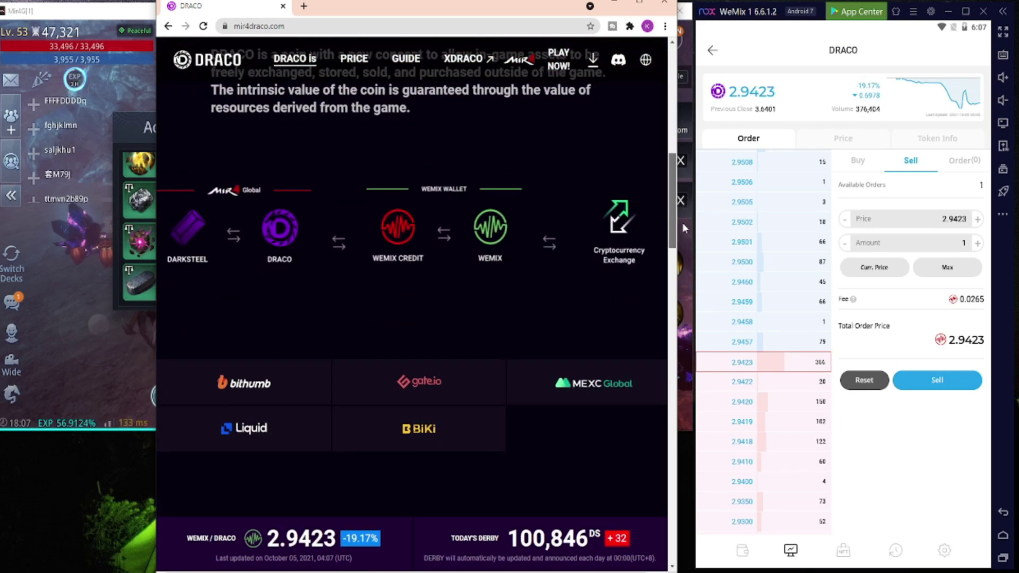
scroll(664, 228, up, 8)
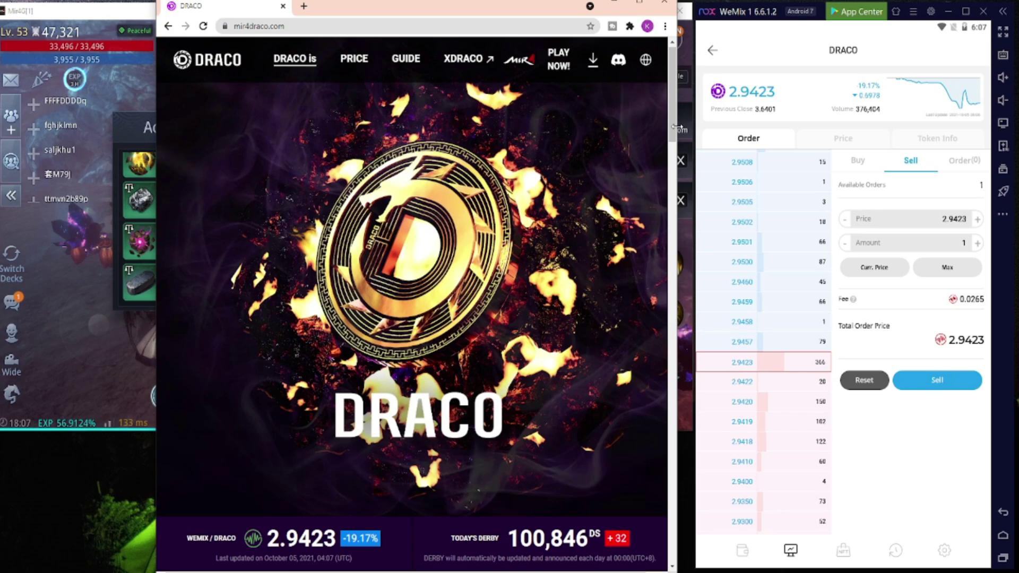
click(298, 542)
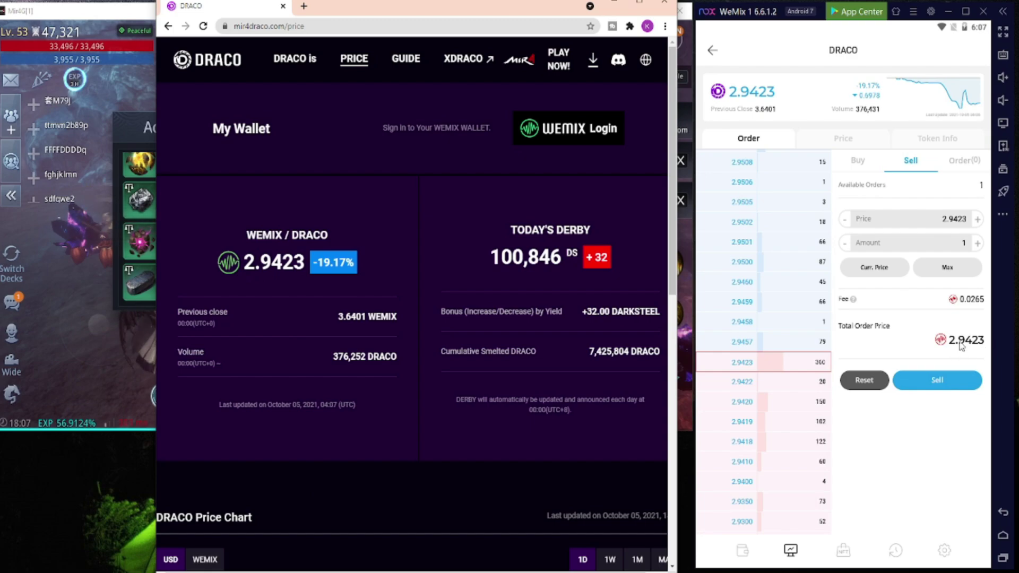
Compare the DRACO price chart in USD and WEMIX over the one-week and one-day ranges.
scroll(347, 398, down, 5)
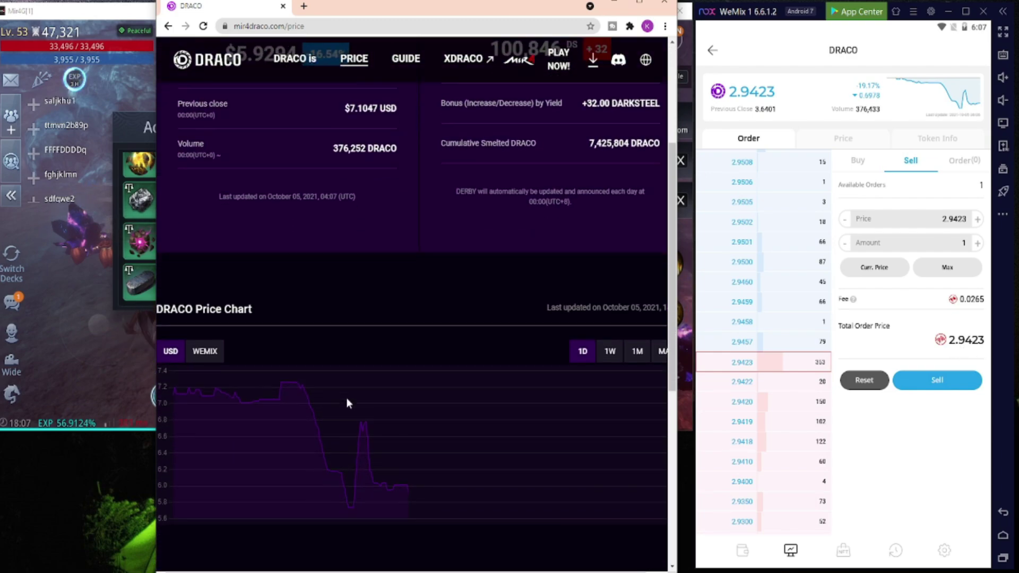
click(205, 275)
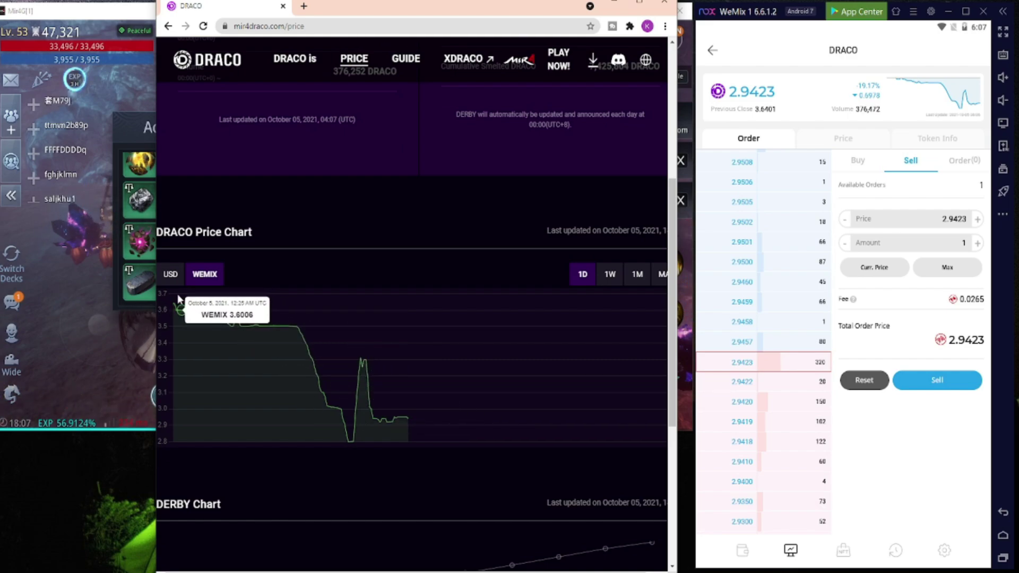
click(171, 275)
click(611, 275)
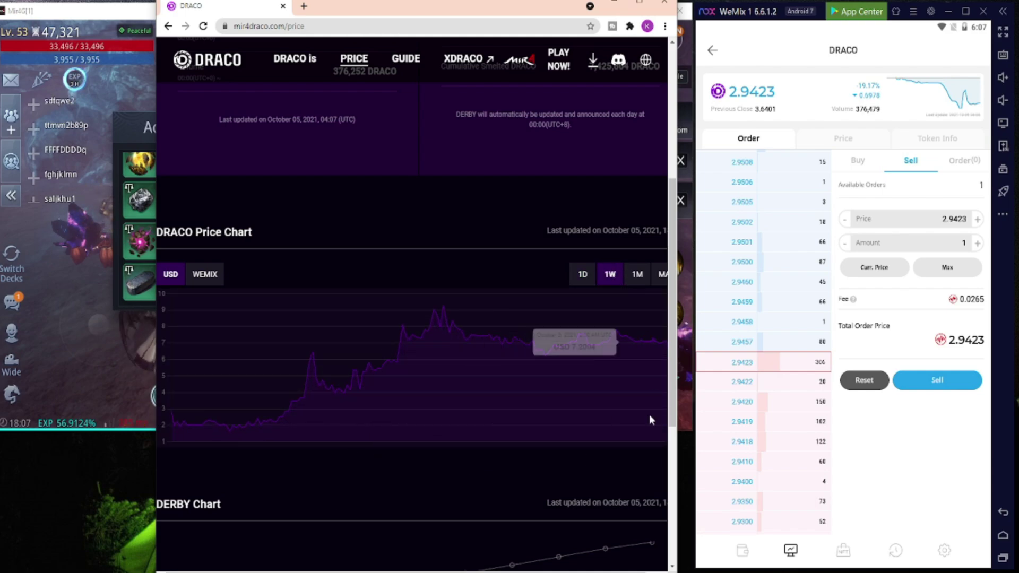
scroll(665, 380, right, 1)
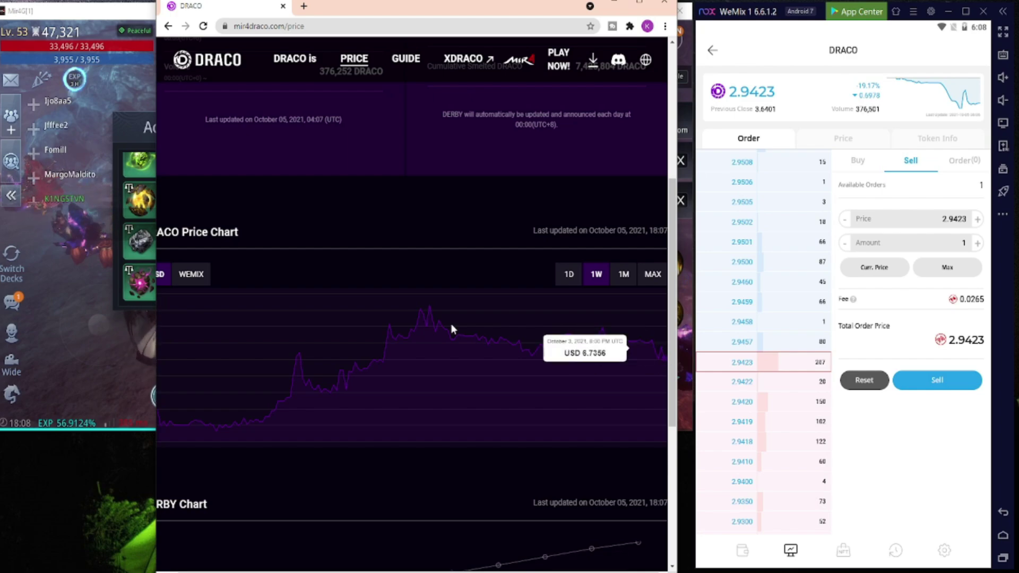
click(193, 275)
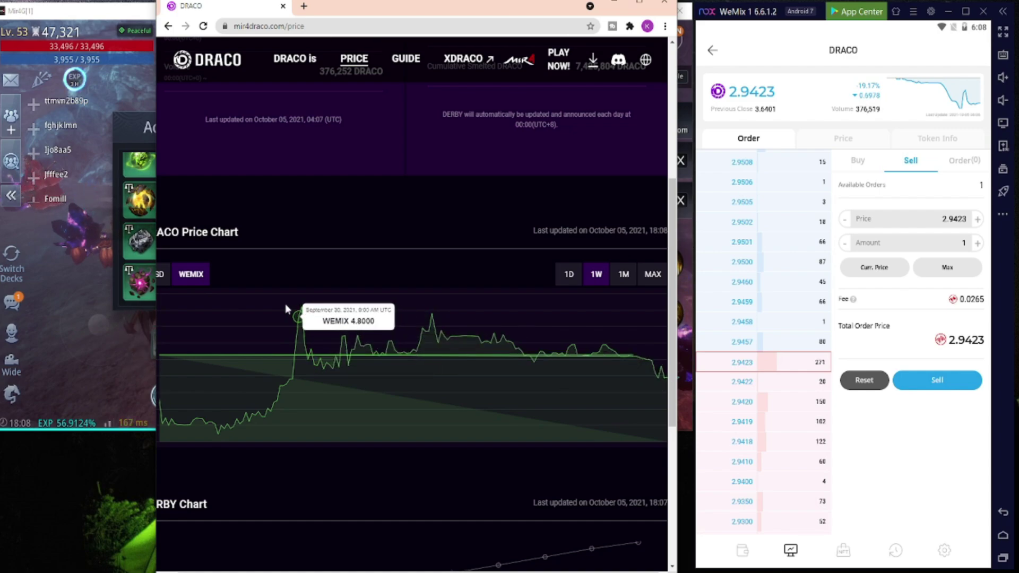
click(161, 275)
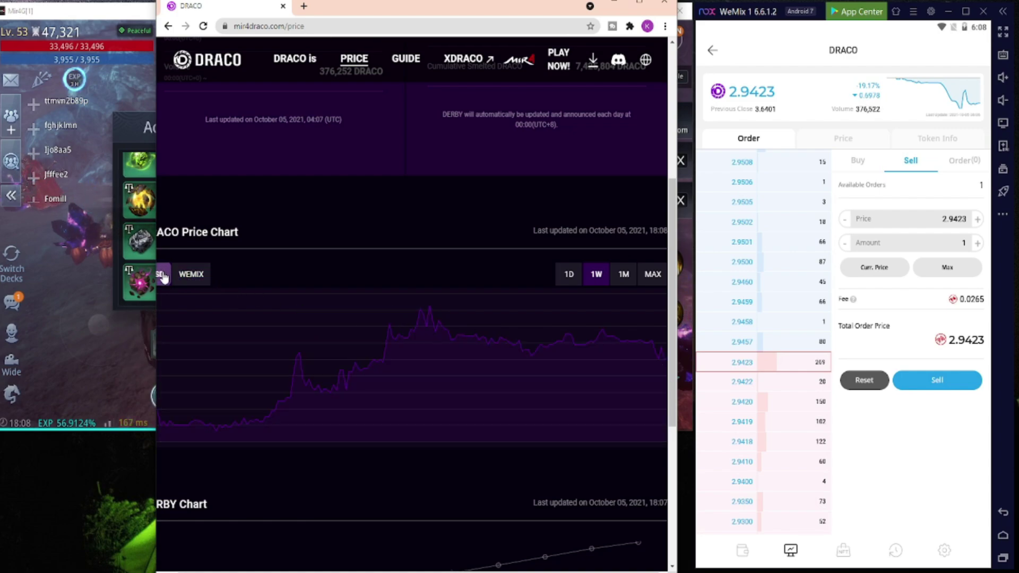
click(563, 275)
click(194, 275)
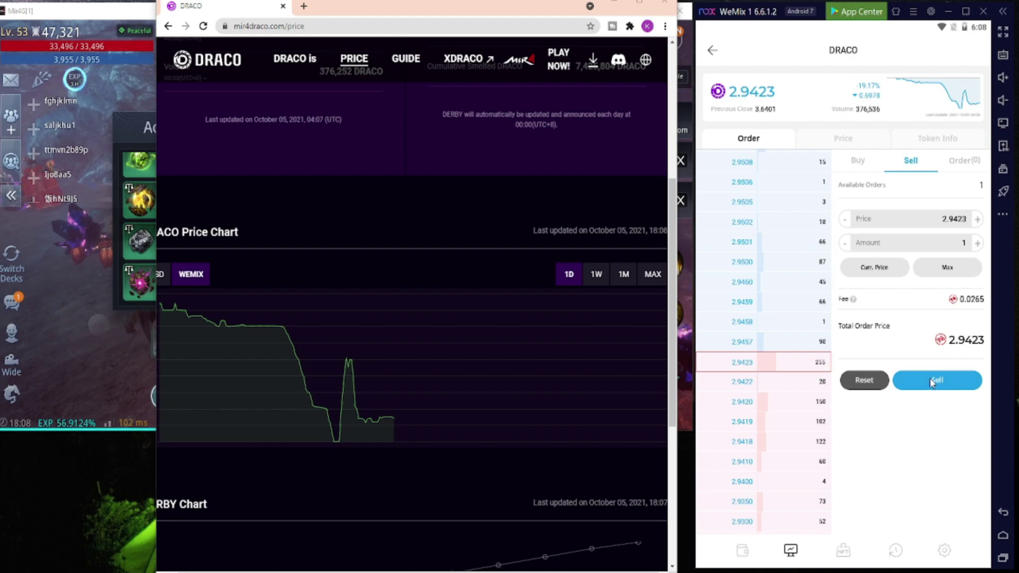
Reopen the DRACO exchange through the wallet's token list and prepare a sell order for the maximum amount of 1 at 2.9423.
click(714, 51)
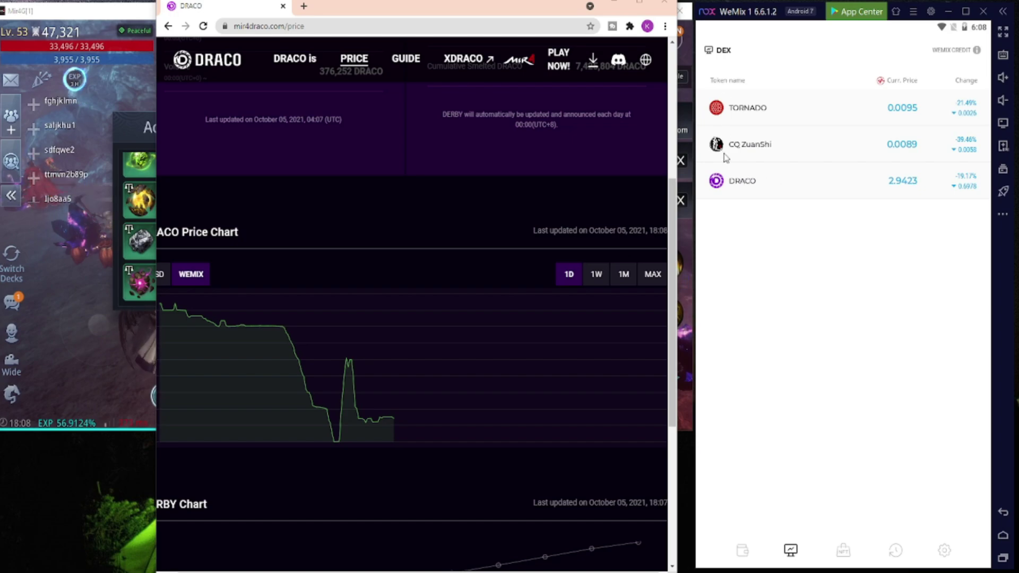
click(744, 552)
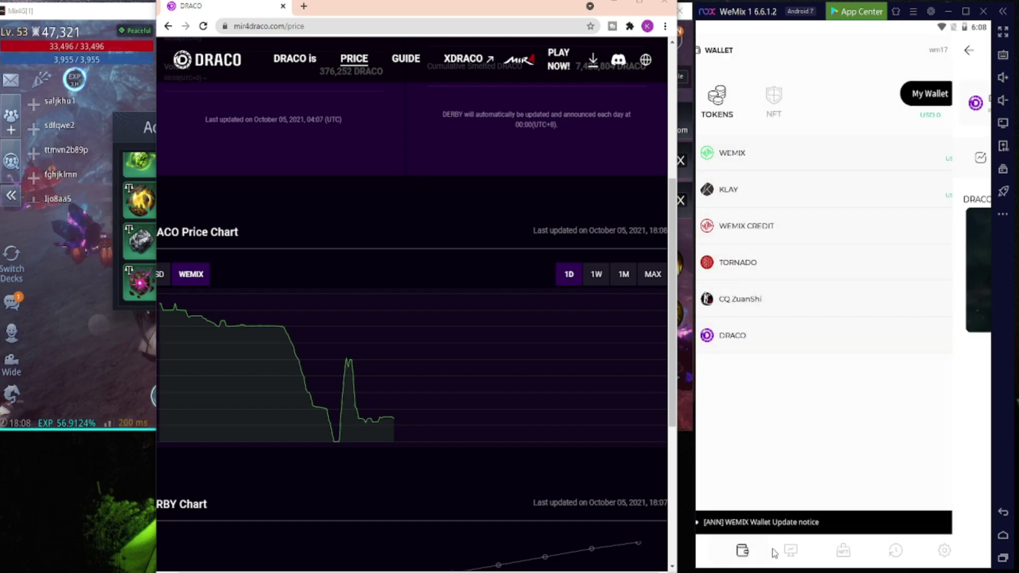
click(841, 340)
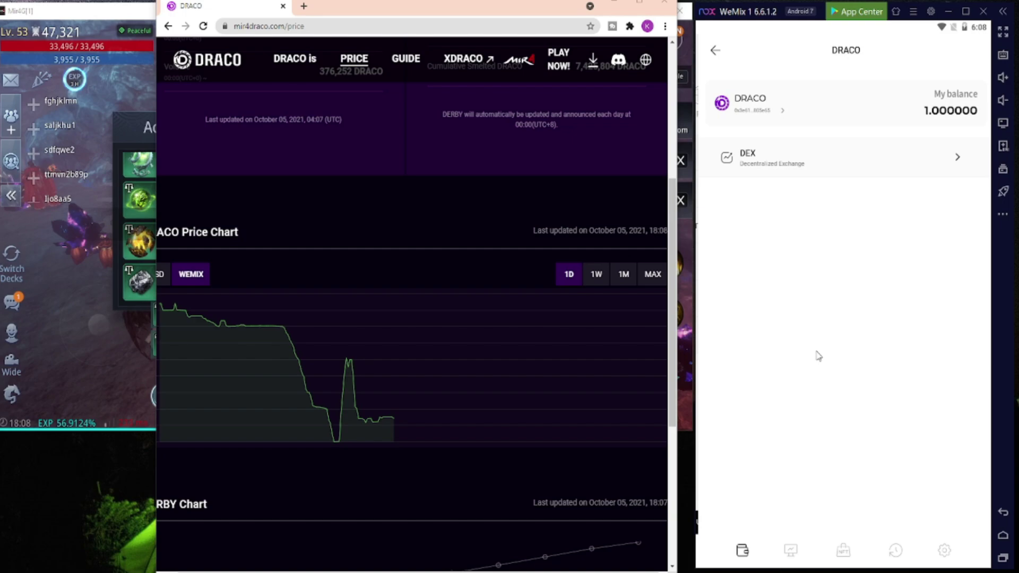
click(841, 163)
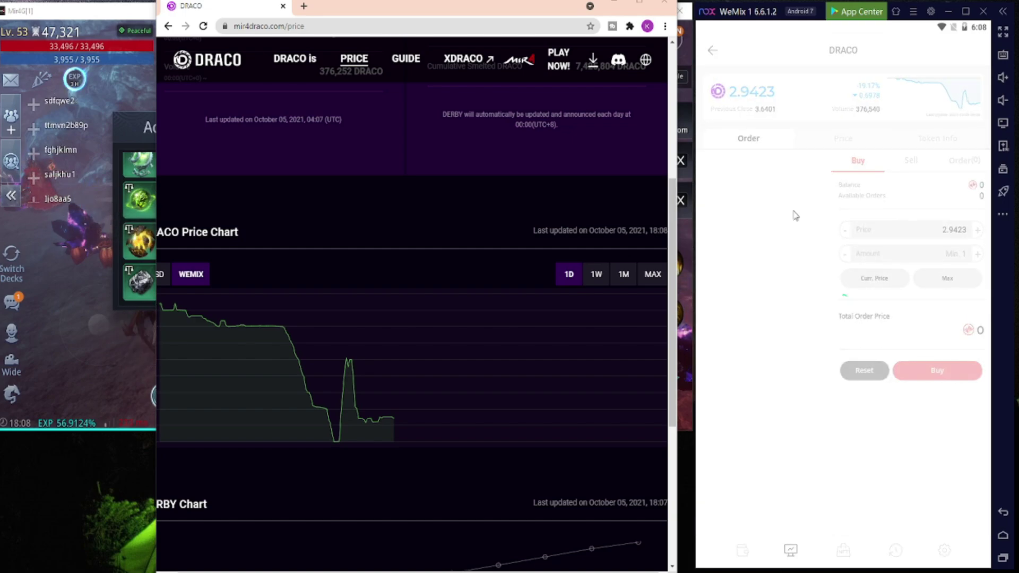
click(911, 161)
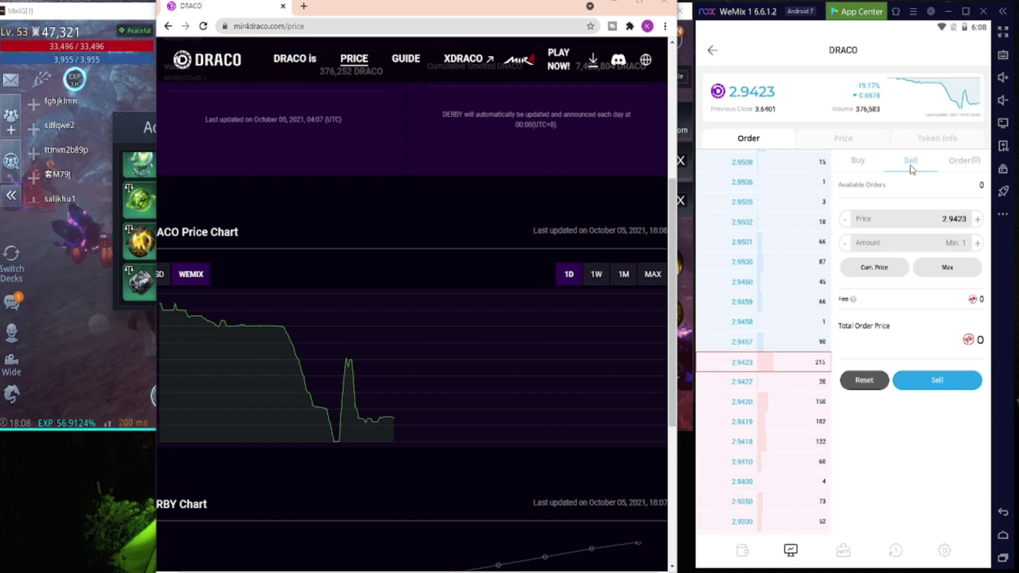
click(948, 271)
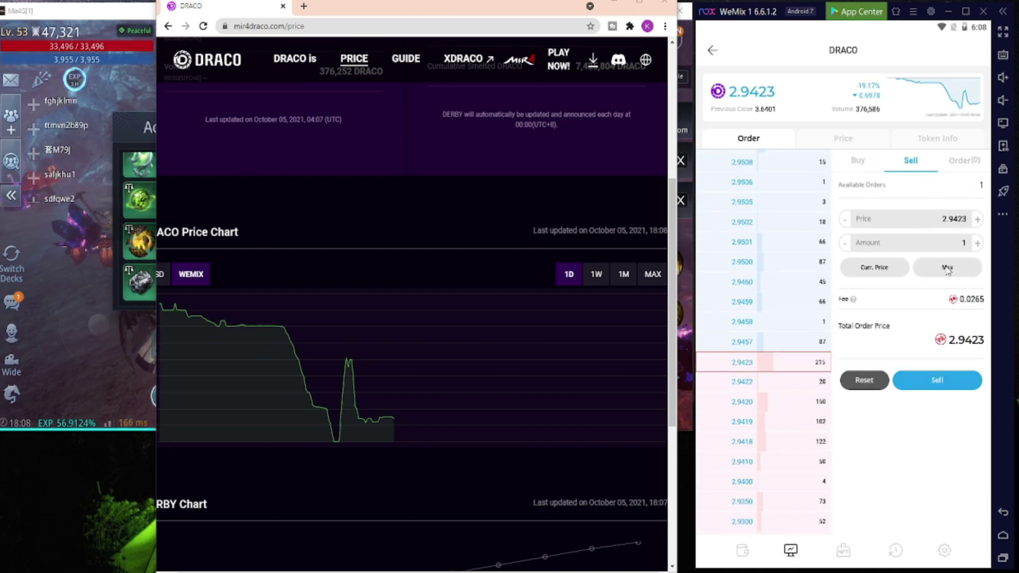
Submit the DRACO sell order, confirm it and authorise it with the wallet password.
click(951, 382)
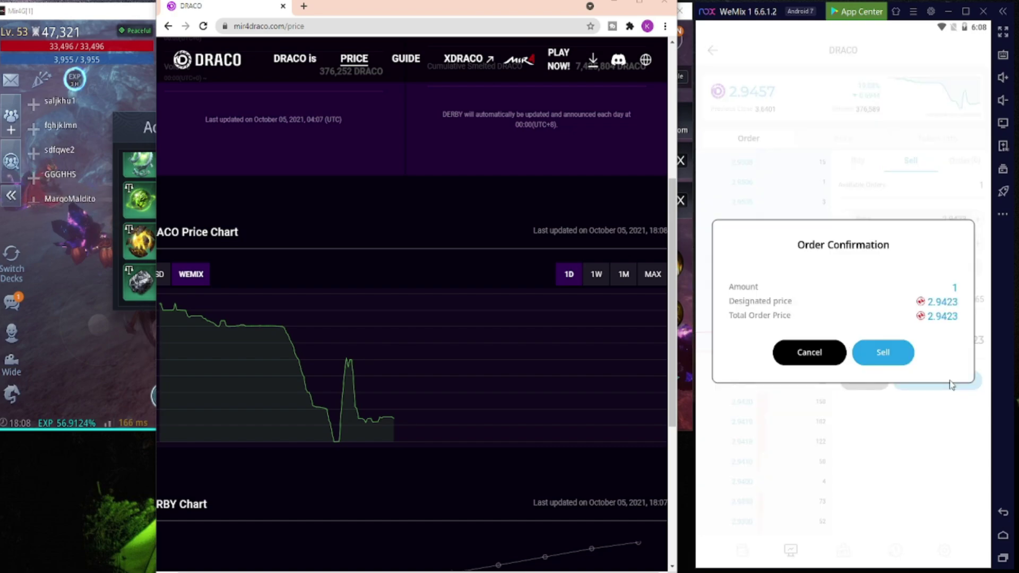
click(895, 354)
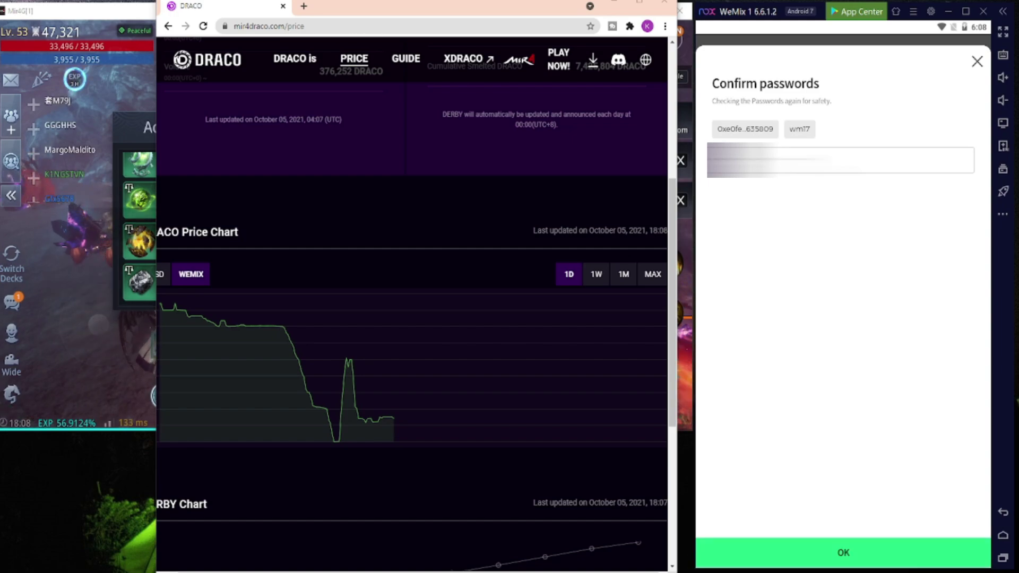
click(823, 556)
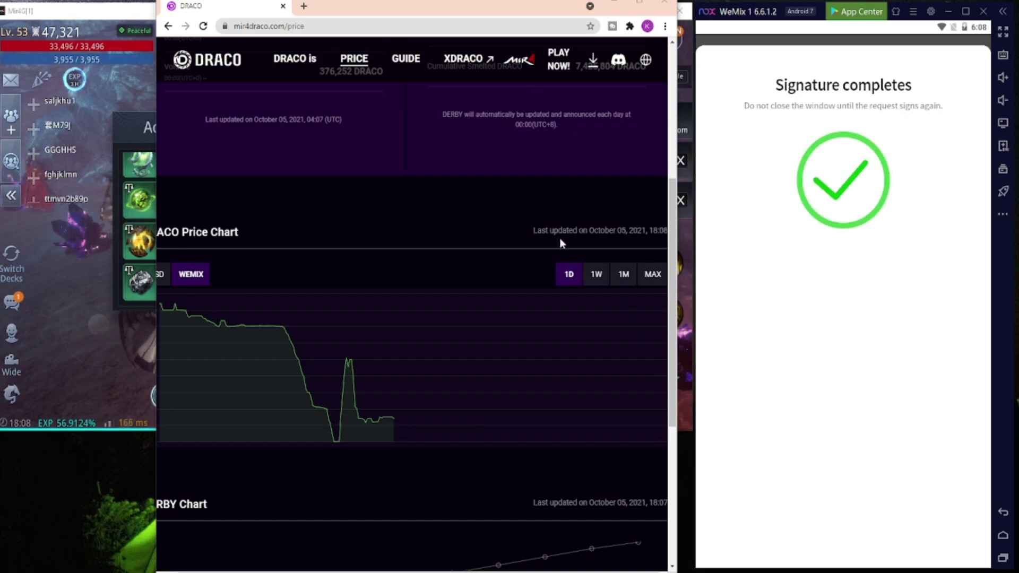
Minimise the browser, check the wallet's token balances after the sell order and view the WEMIX token's options.
click(614, 5)
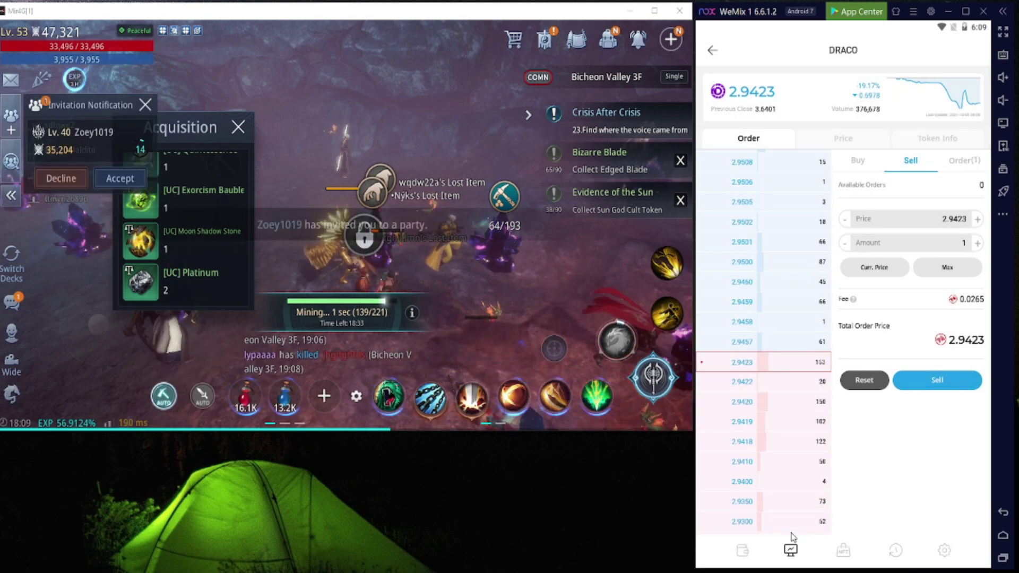
click(743, 551)
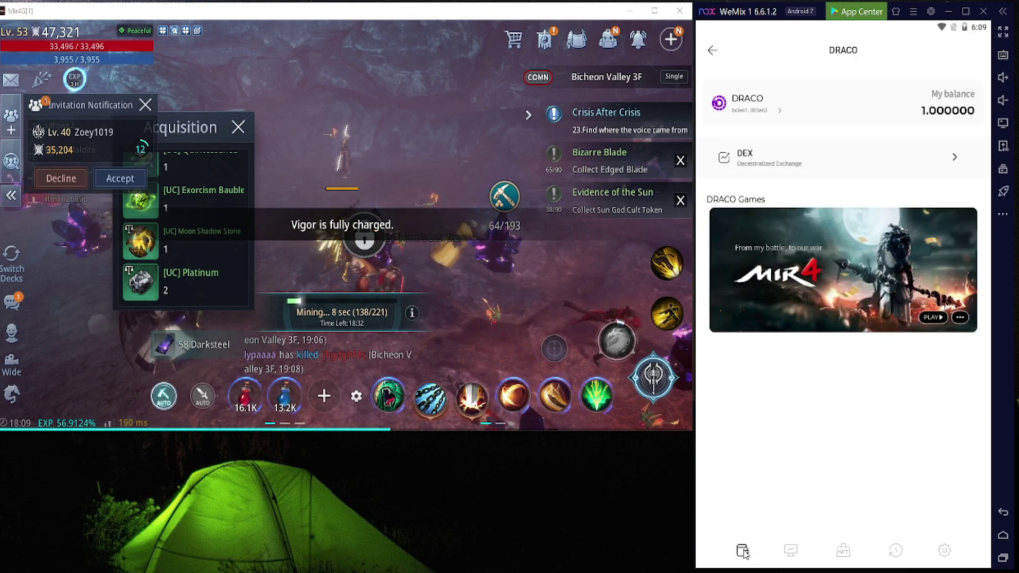
click(713, 51)
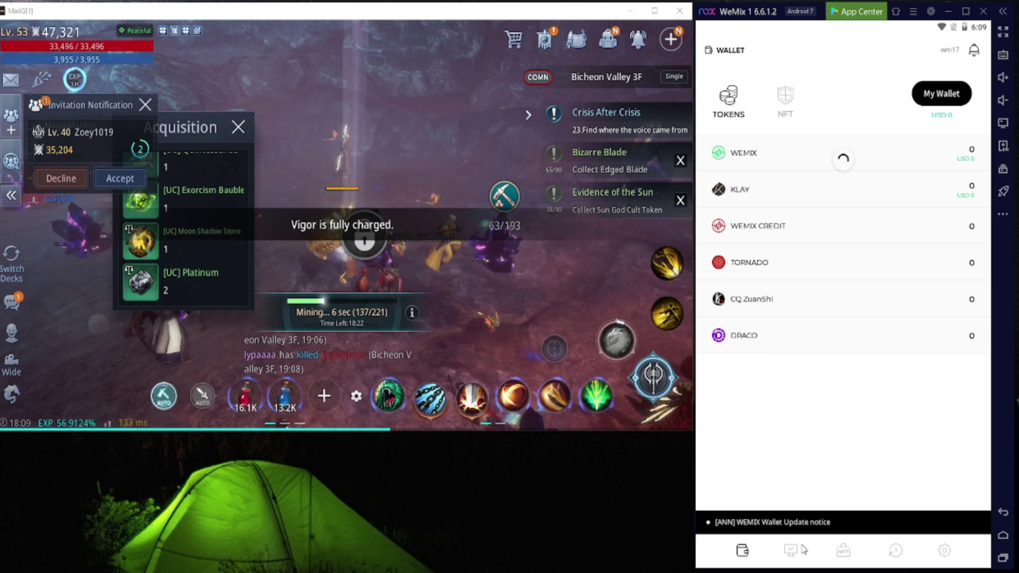
click(802, 168)
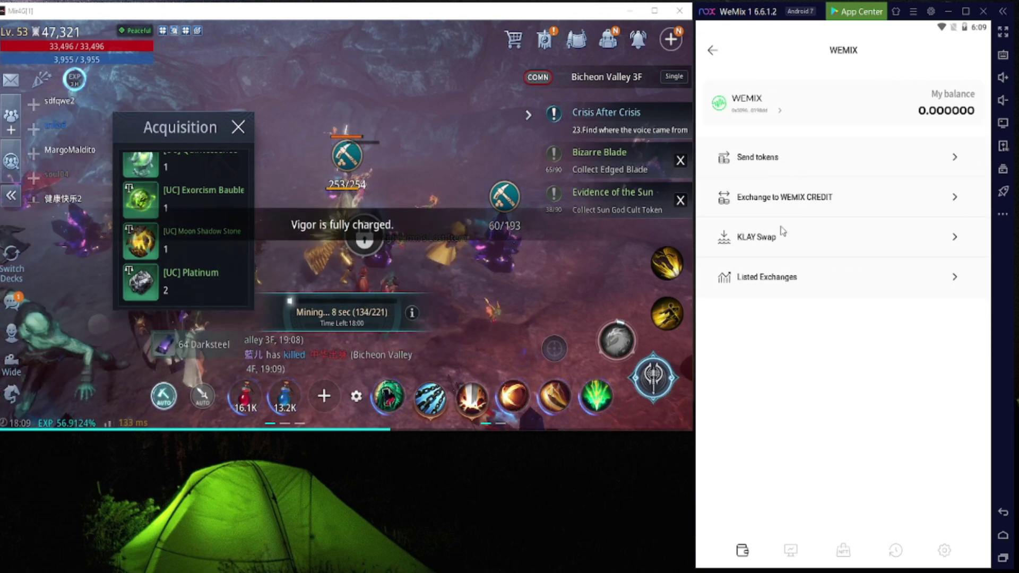
click(714, 51)
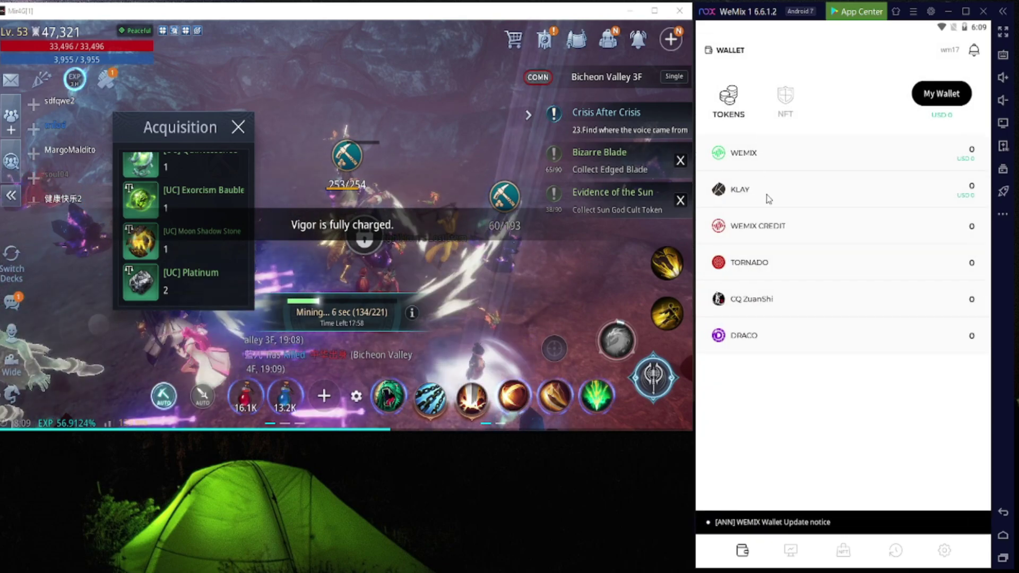
Open DRACO's token info on the DEX and read its policy down to the Darksteel exchange formula.
click(763, 335)
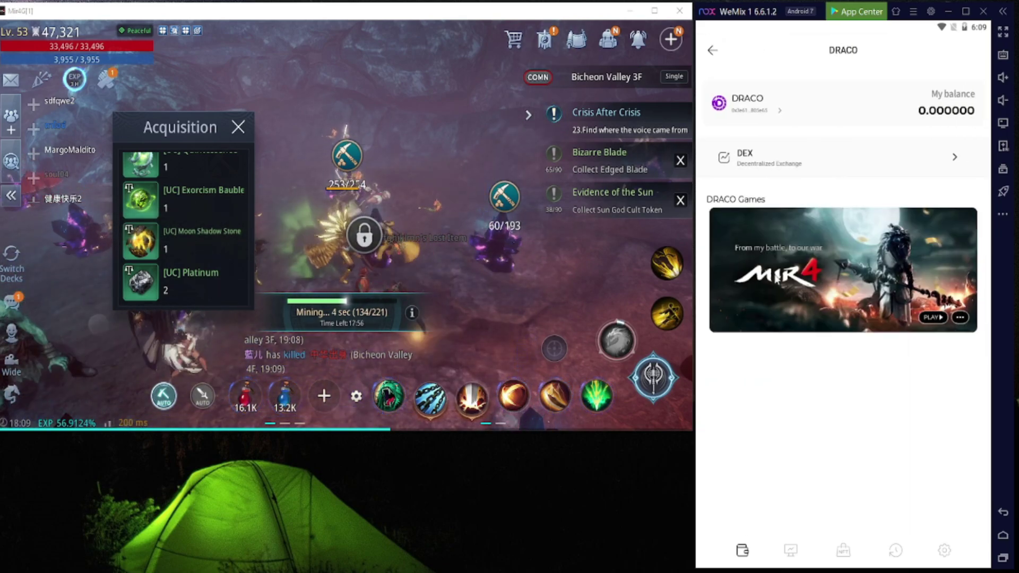
click(829, 169)
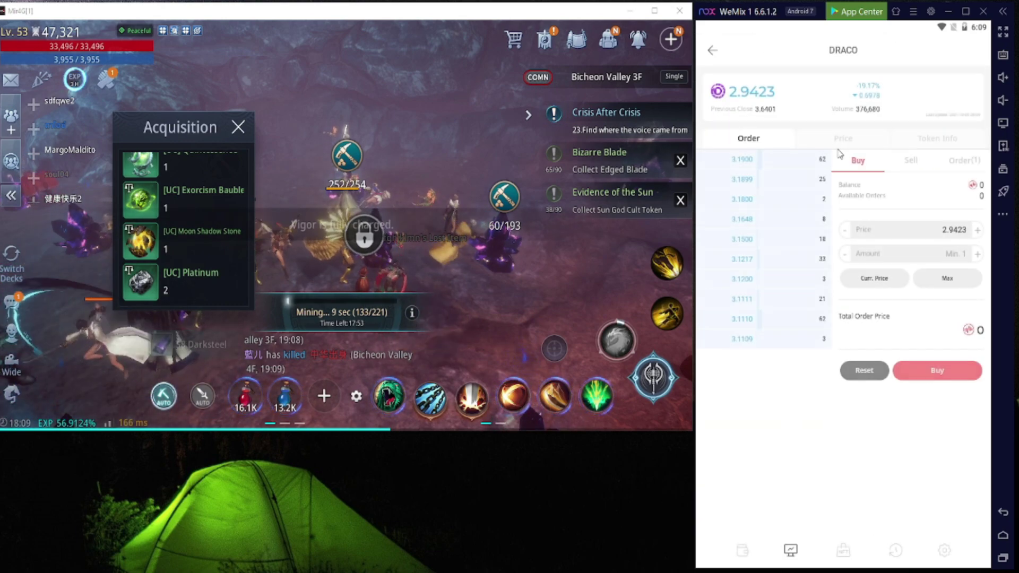
click(931, 140)
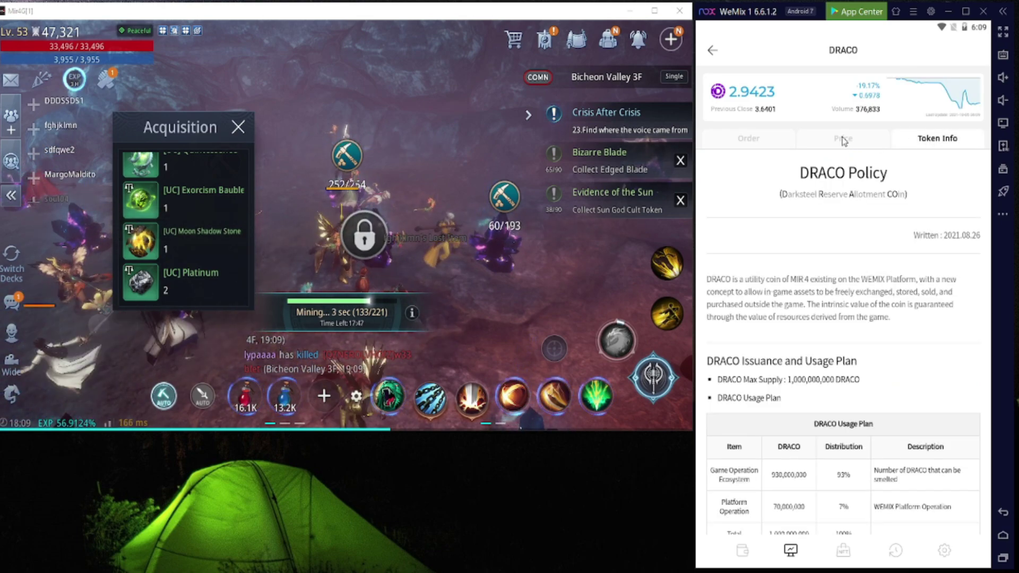
drag(846, 405, 835, 164)
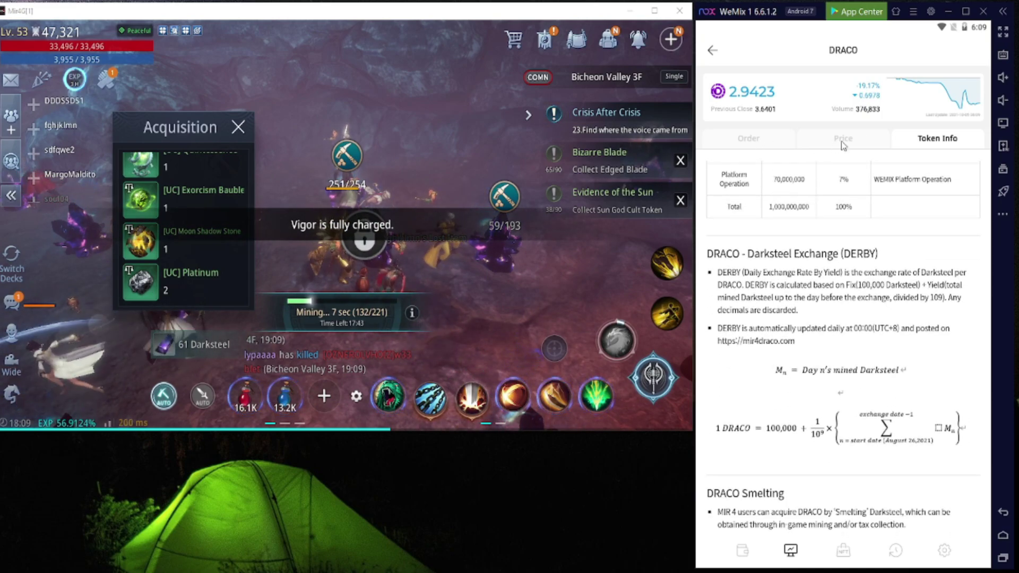
Look through DRACO's real-time traded prices and volumes on the DEX.
click(843, 141)
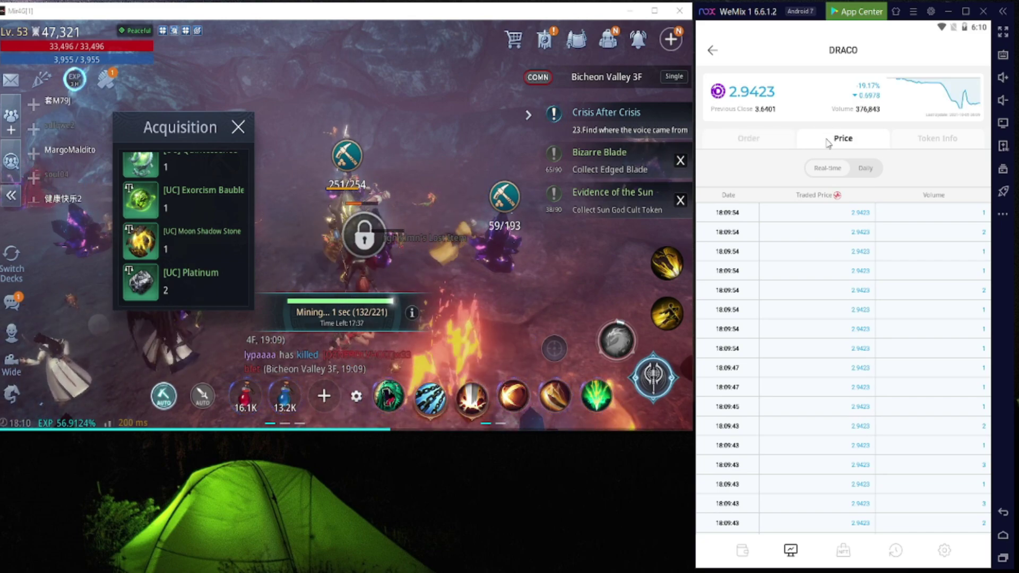
drag(839, 387, 835, 261)
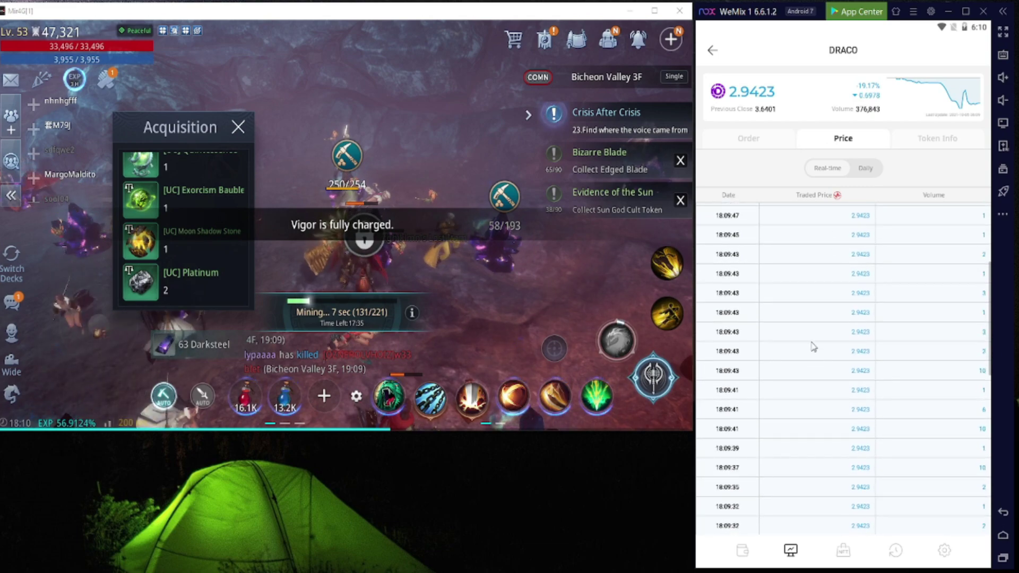
drag(813, 346, 796, 237)
drag(802, 374, 807, 313)
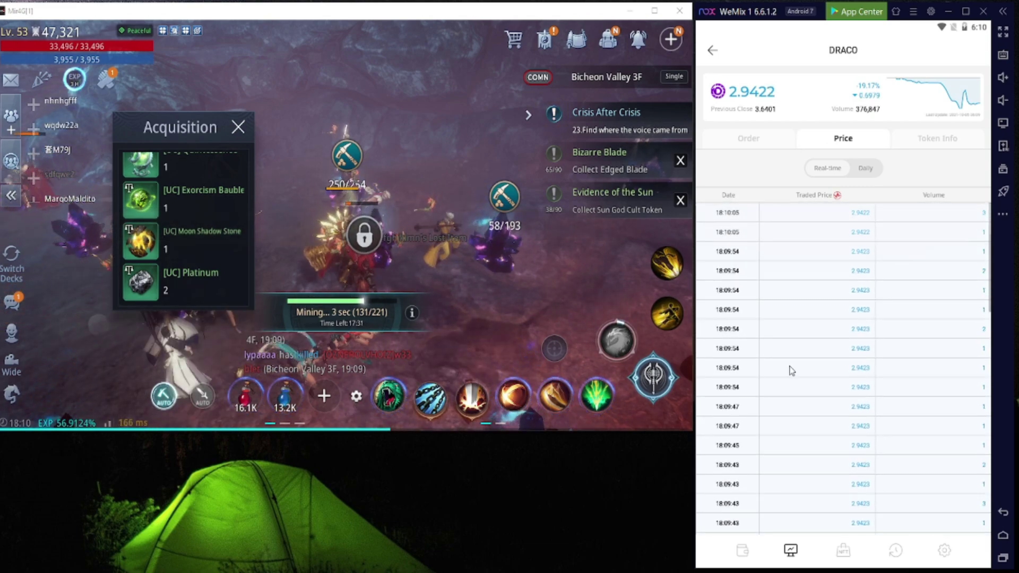
Reopen DRACO from the DEX token list and check the status of its sell order.
click(753, 138)
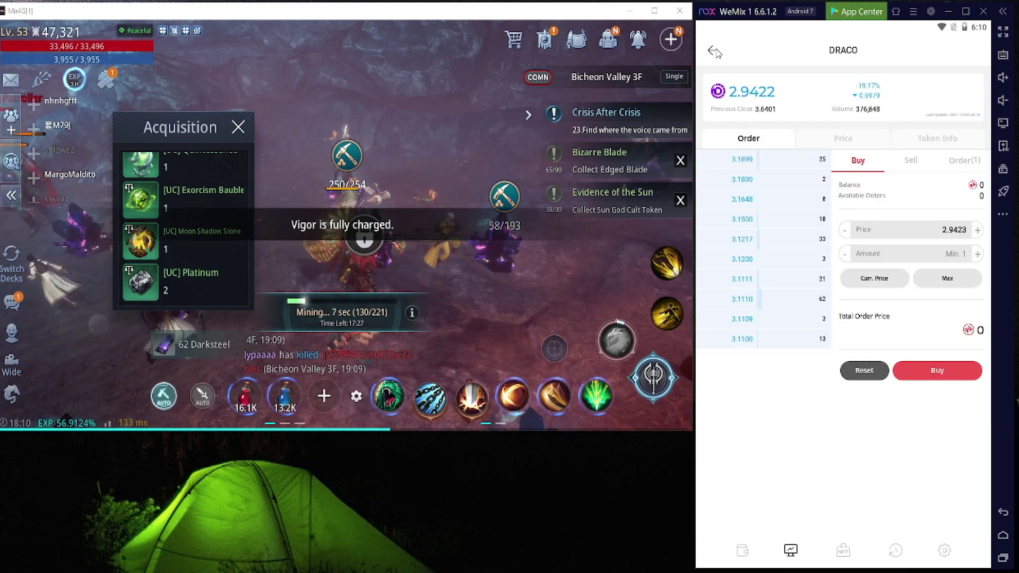
click(715, 52)
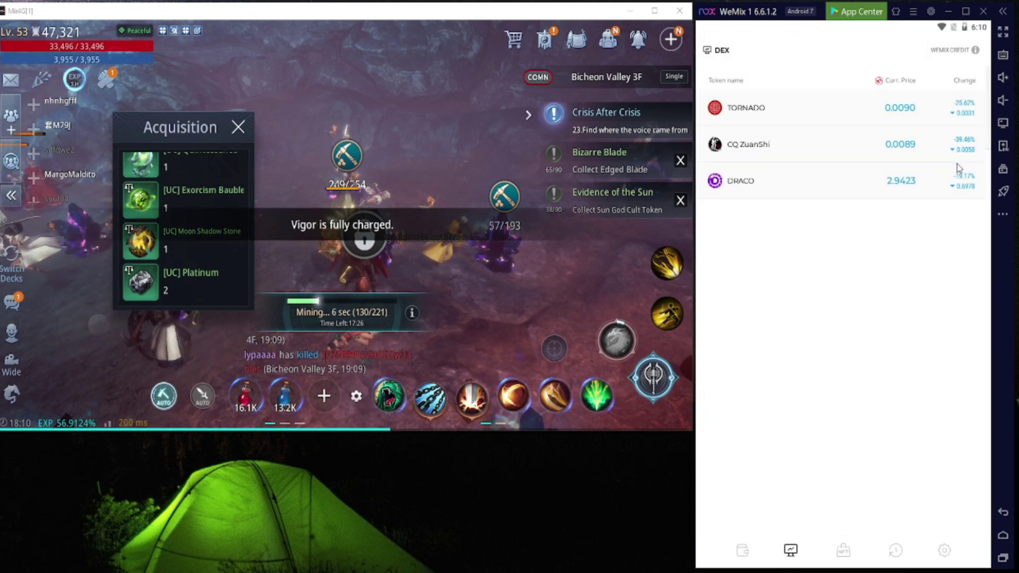
click(771, 184)
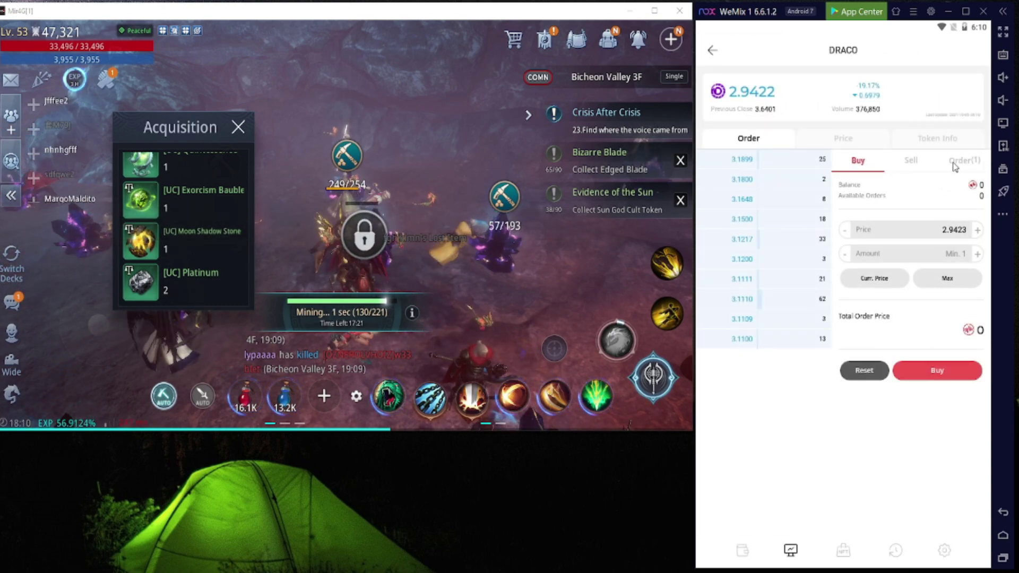
click(956, 162)
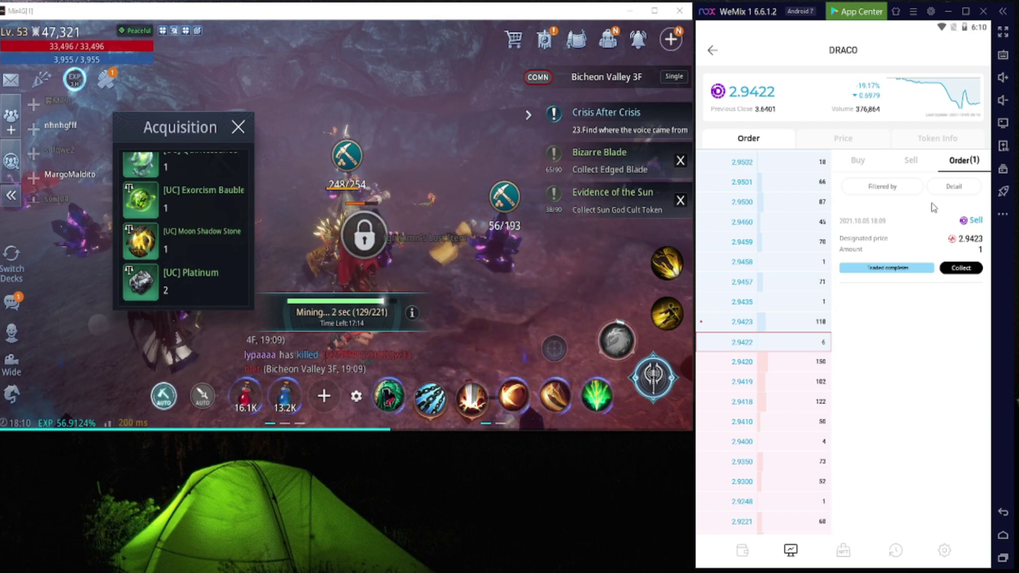
key(Escape)
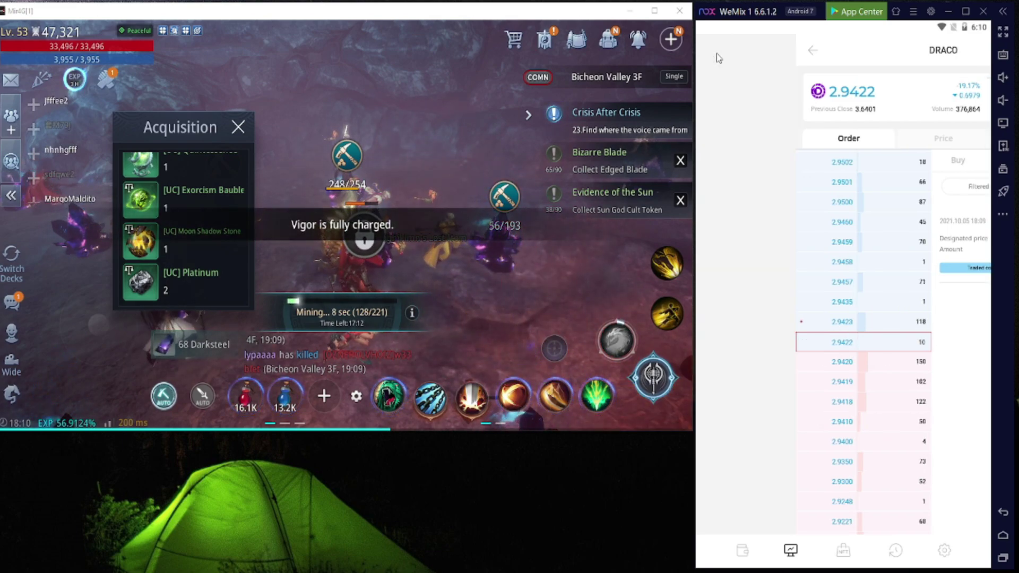
Open DRACO's DEX orders from the wallet's token list, collect the traded sell order and authorise it with the wallet password.
click(742, 550)
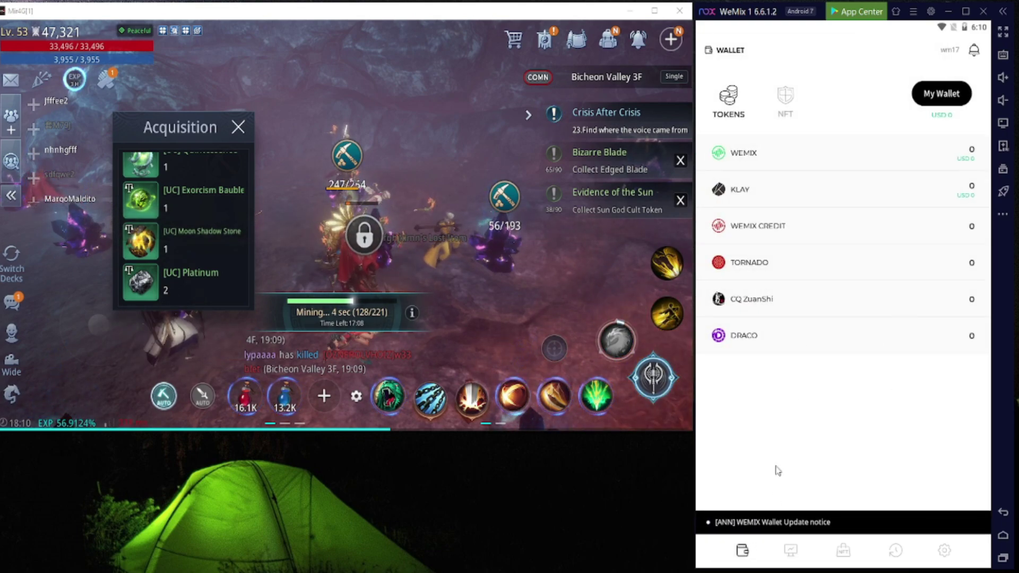
click(783, 338)
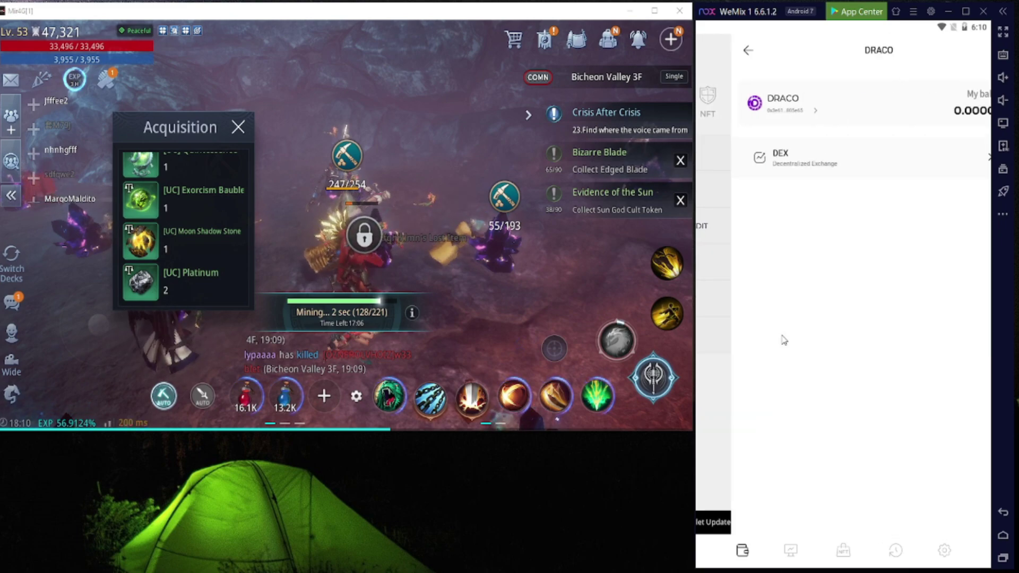
click(842, 163)
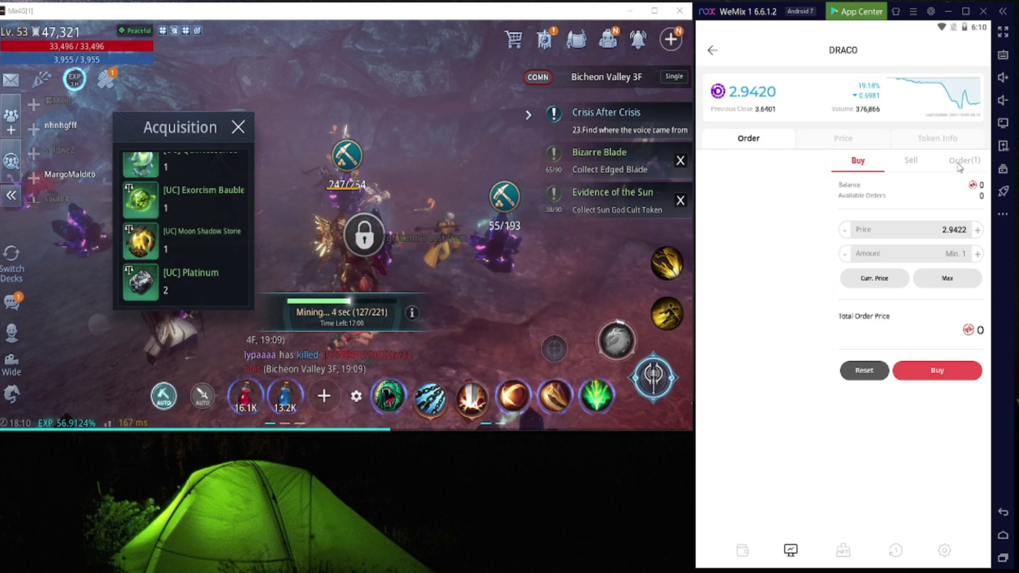
click(959, 164)
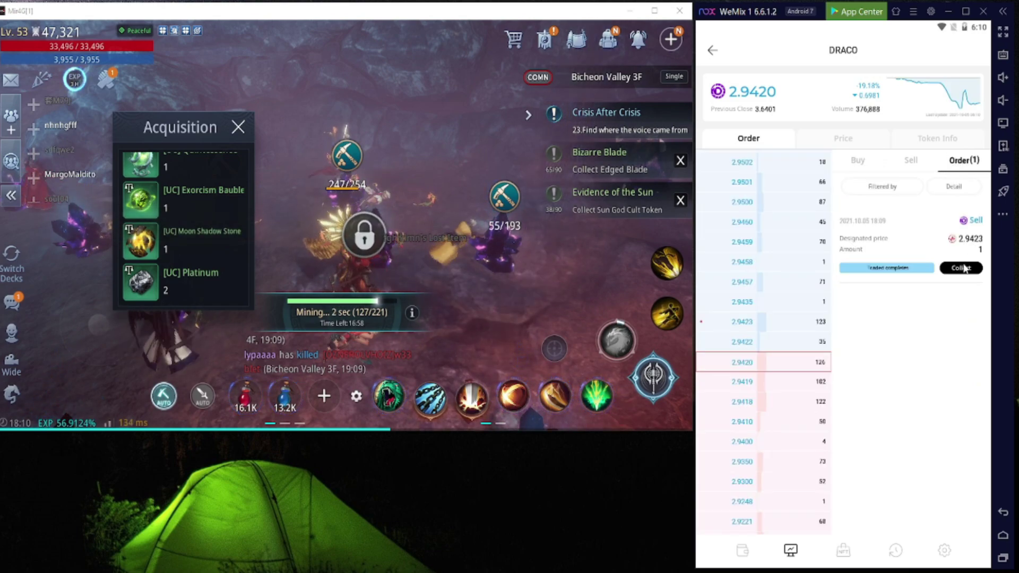
click(965, 269)
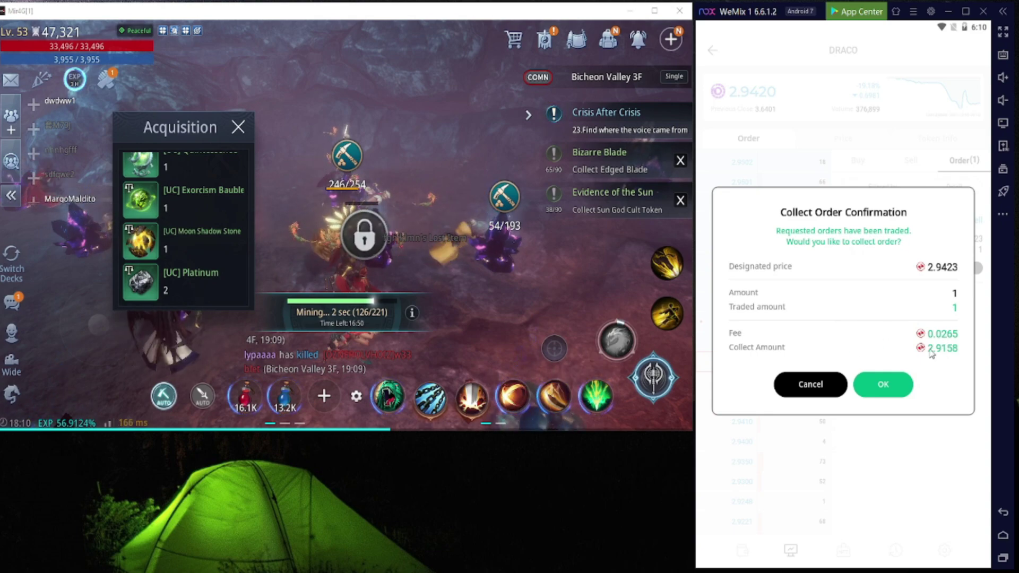
click(892, 384)
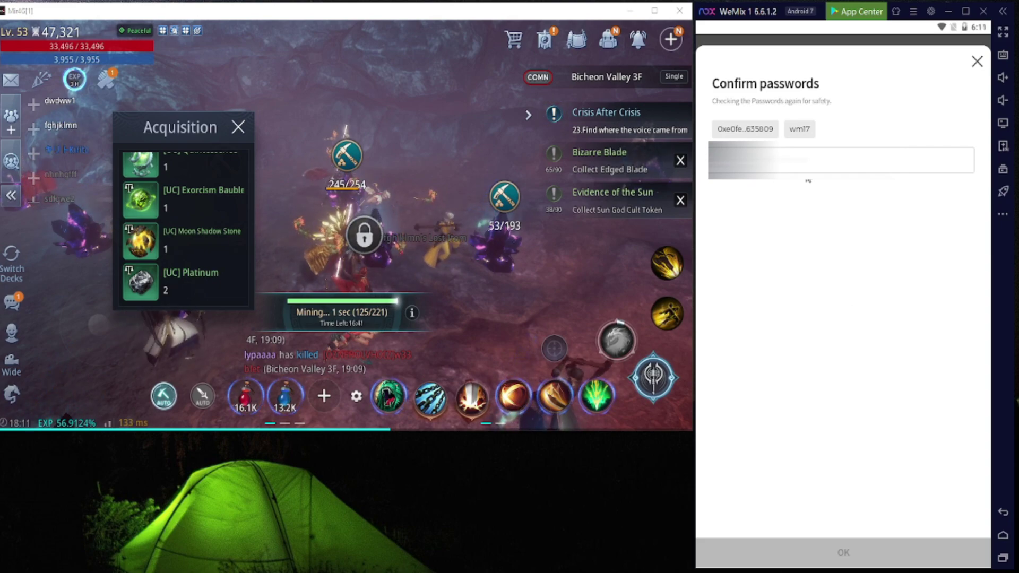
key(ctrl+v)
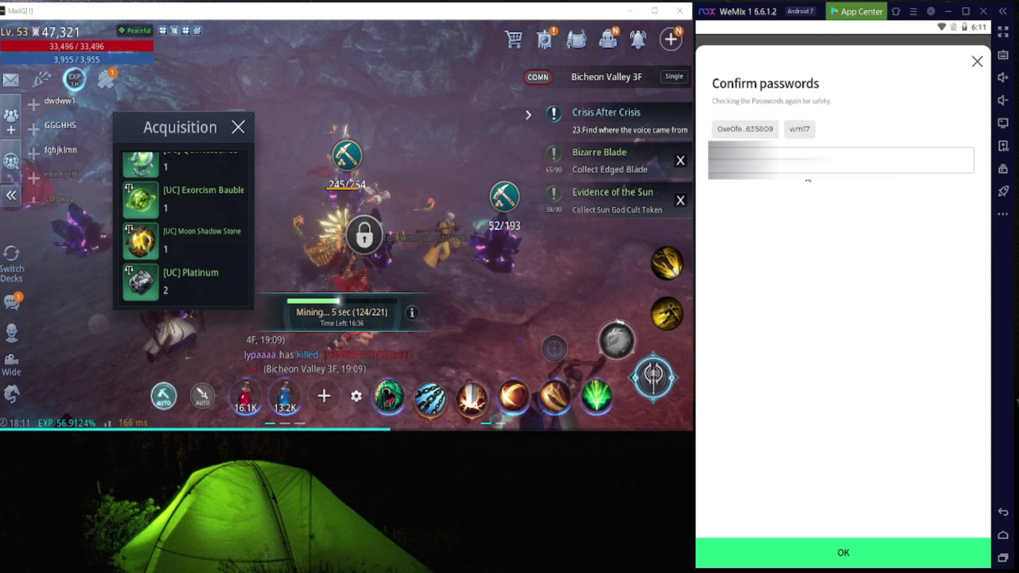
click(839, 553)
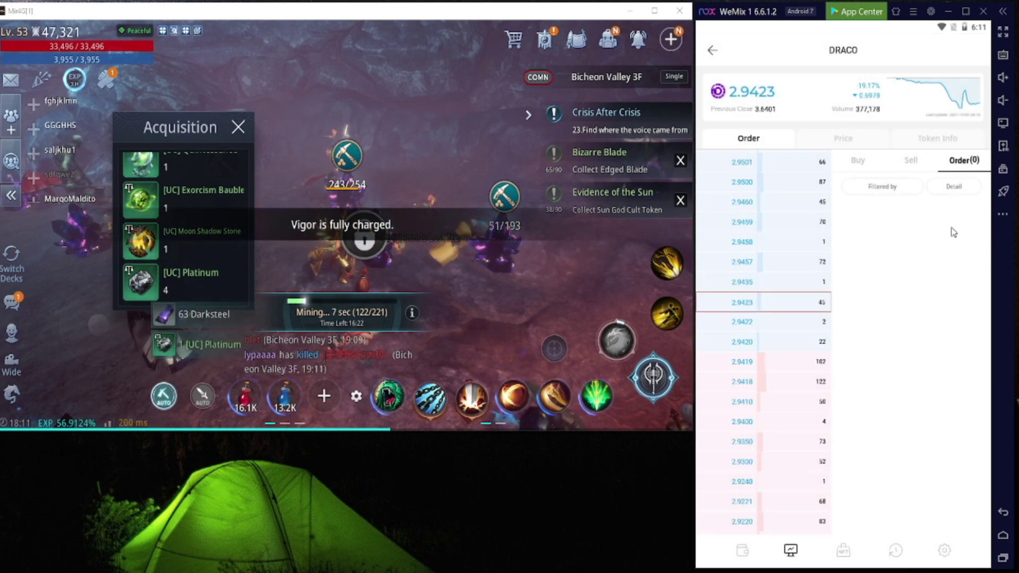
Check the wallet's token balances and view WEMIX CREDIT's options, including the send tokens page.
click(718, 52)
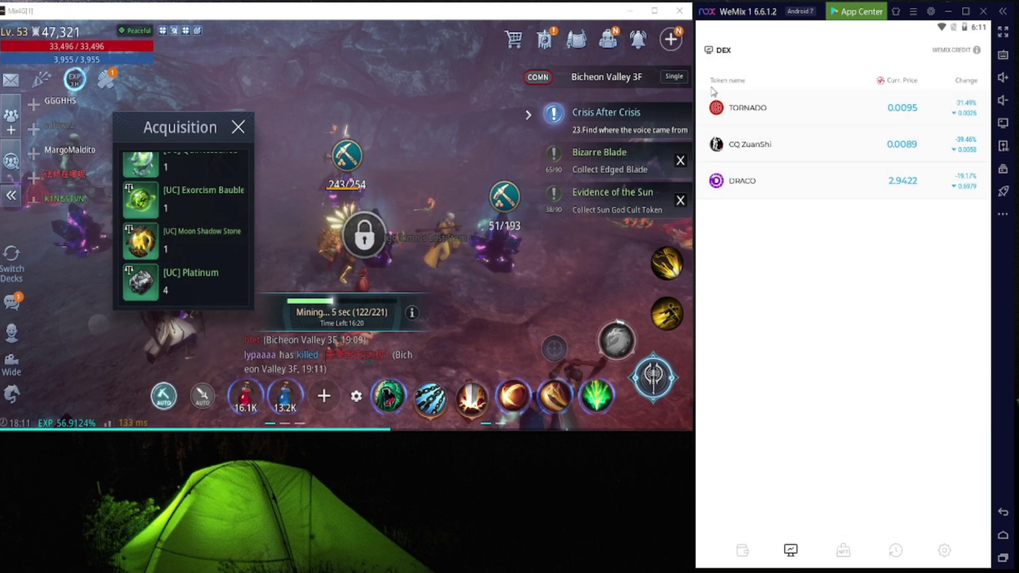
click(751, 550)
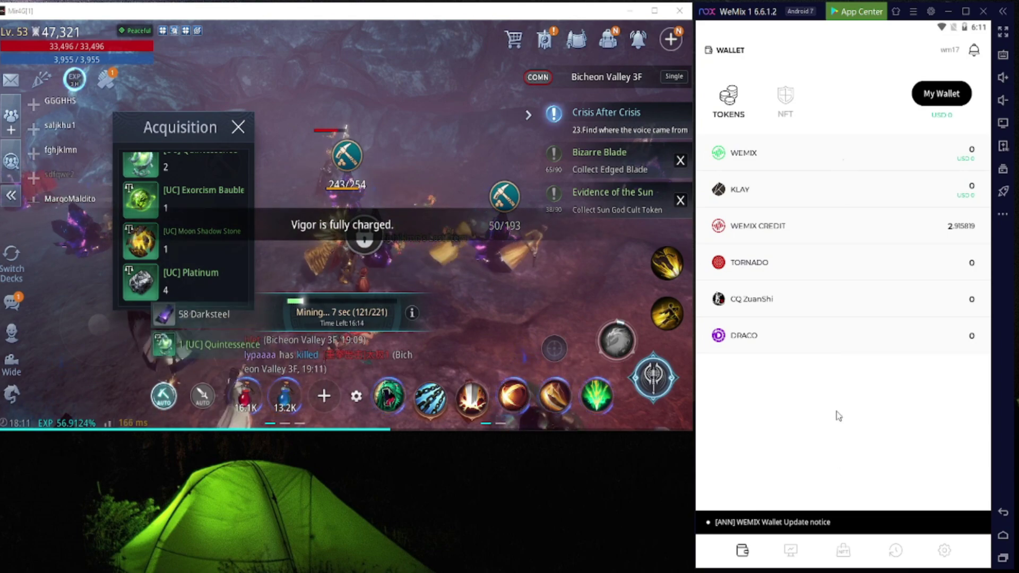
click(951, 225)
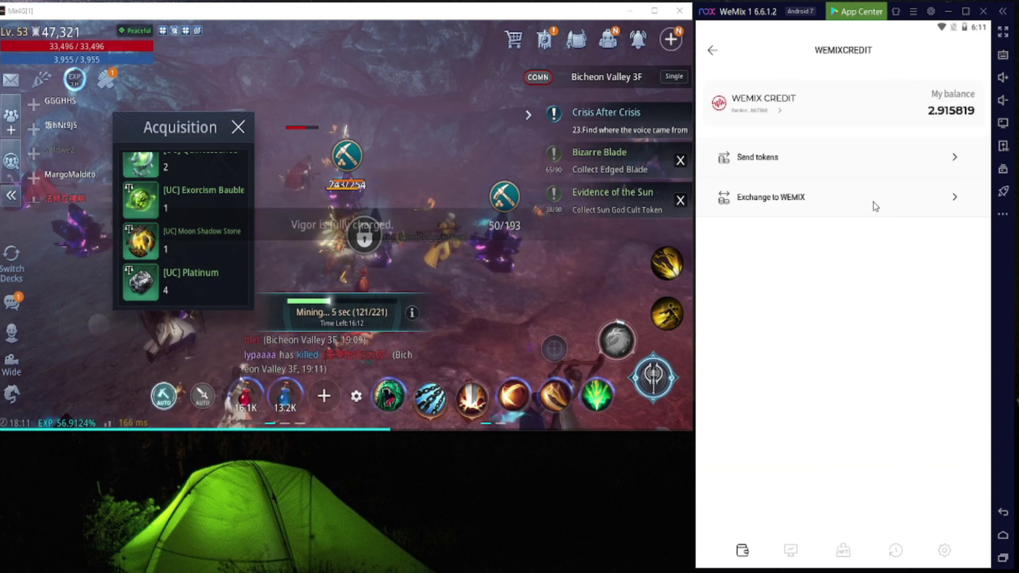
key(Escape)
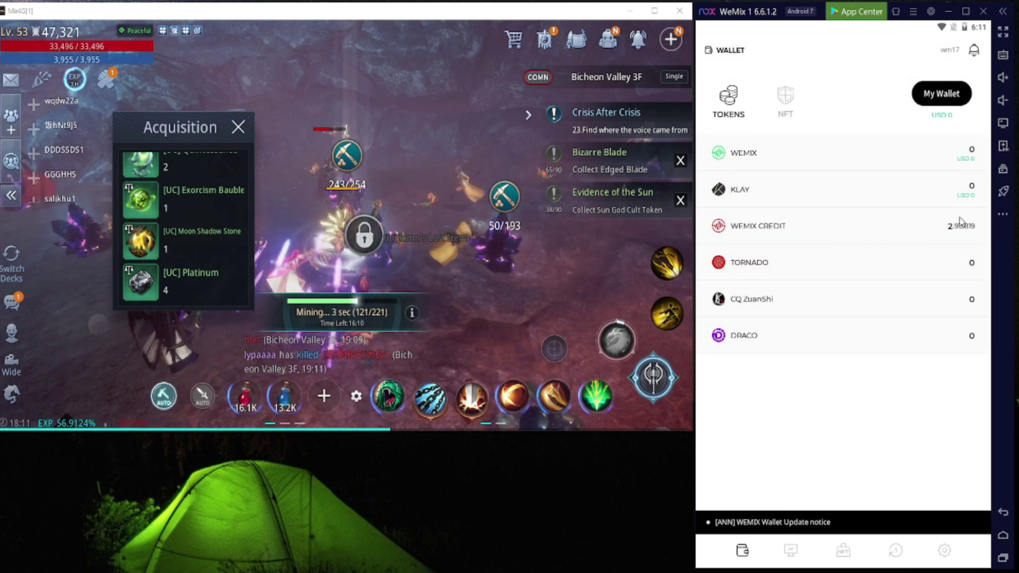
click(903, 232)
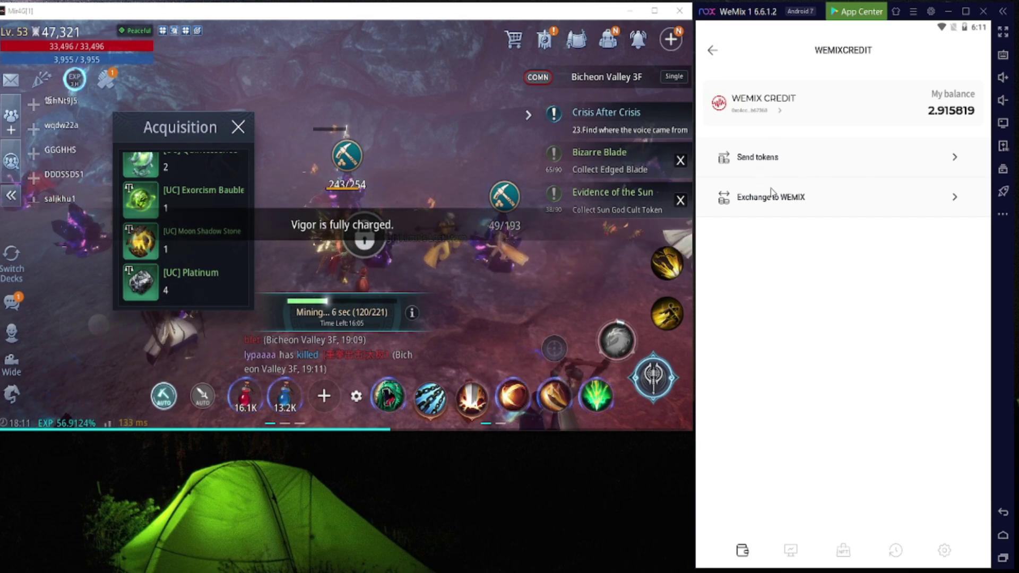
click(765, 158)
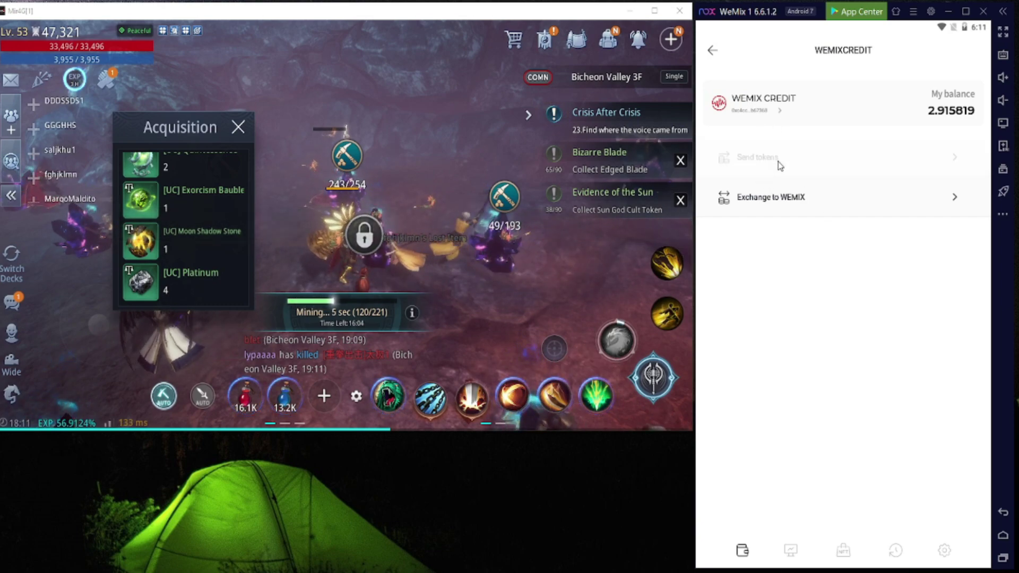
click(712, 50)
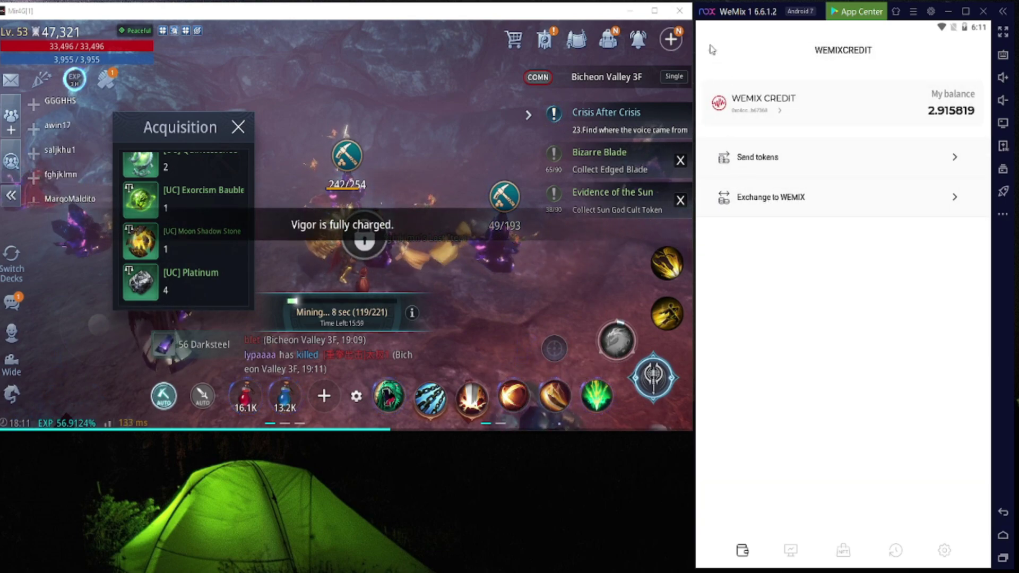
key(Escape)
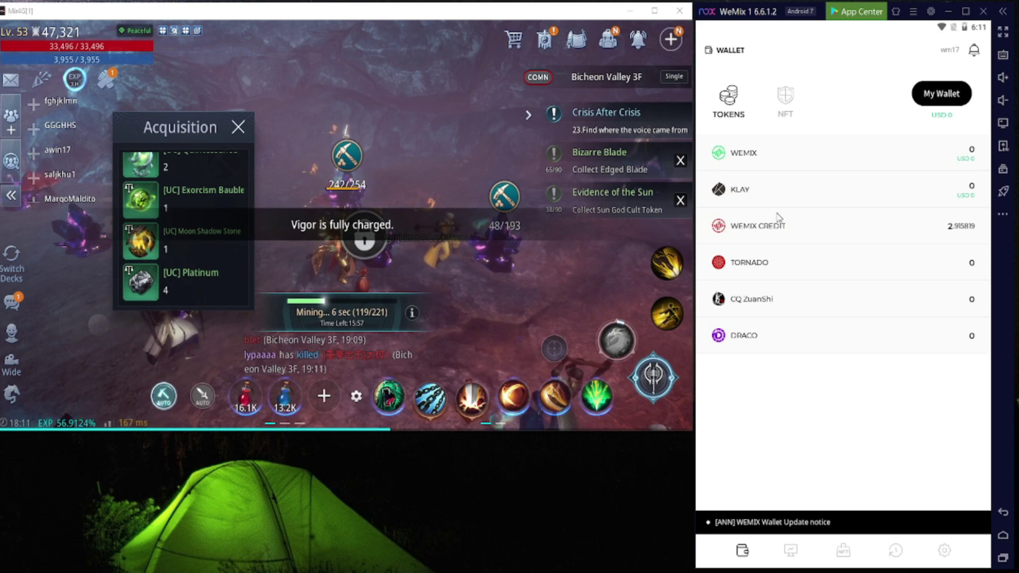
Prepare an exchange of the maximum 2.9108193 WEMIX CREDIT to WEMIX.
click(777, 225)
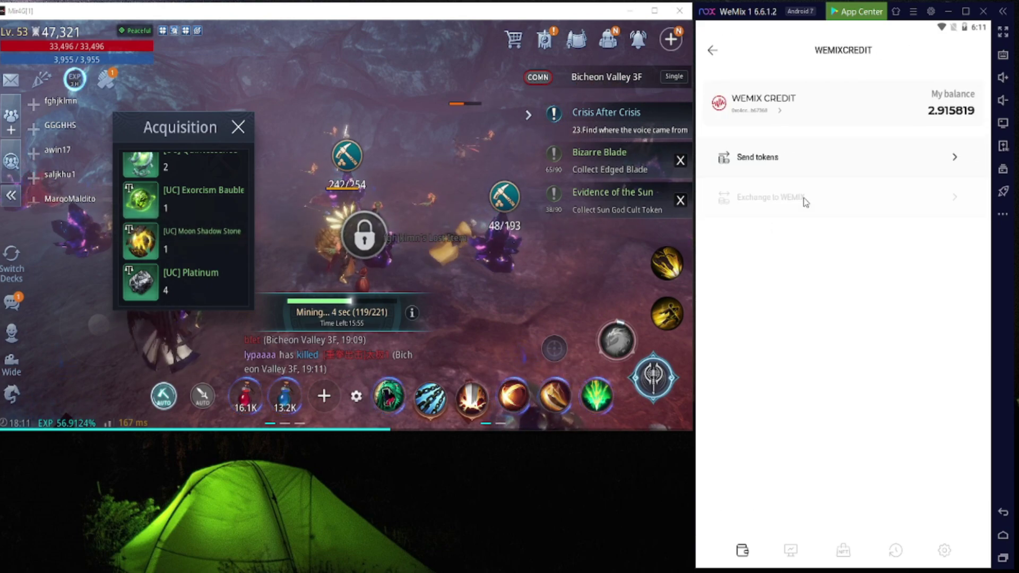
click(805, 201)
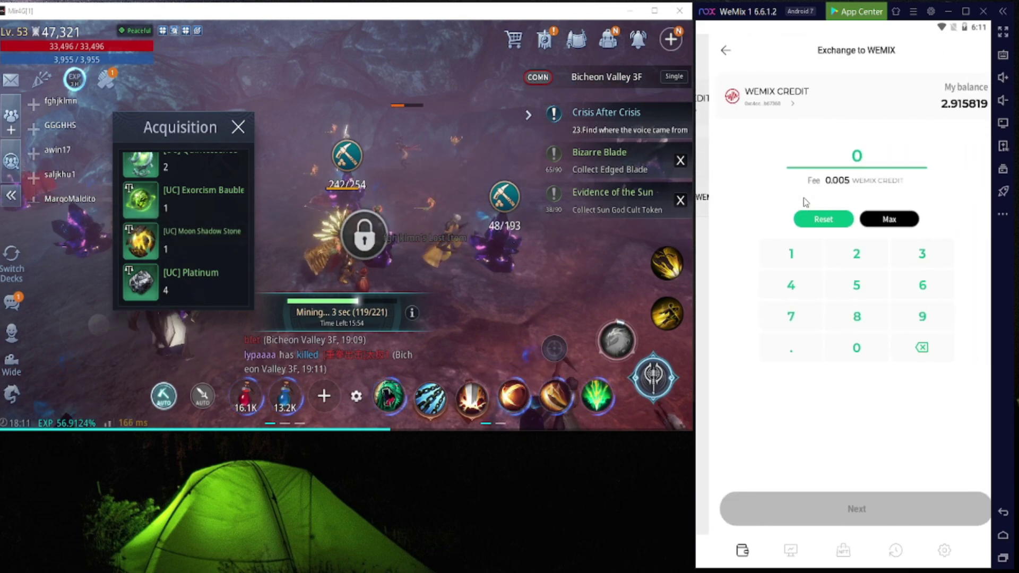
click(862, 219)
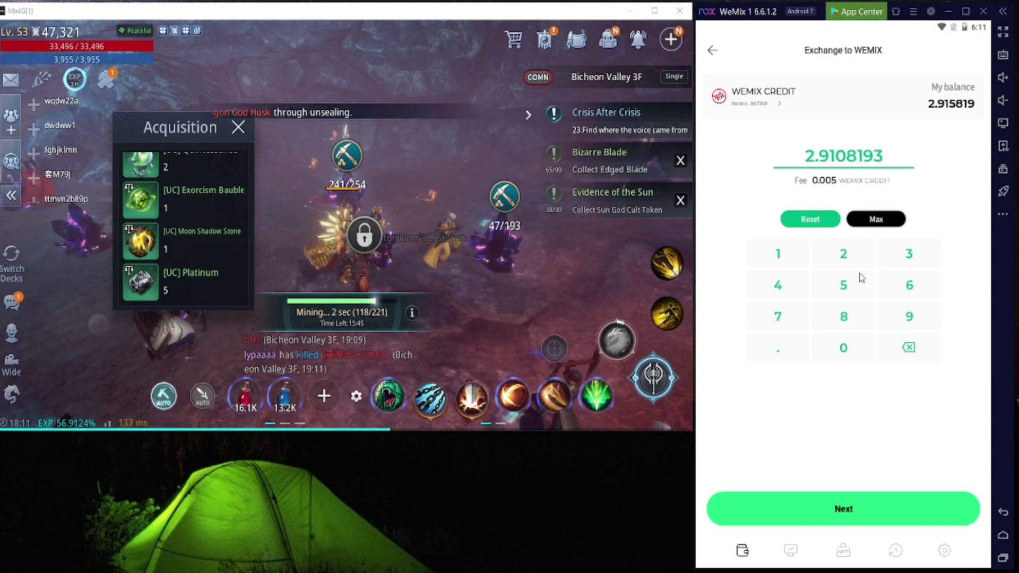
click(859, 505)
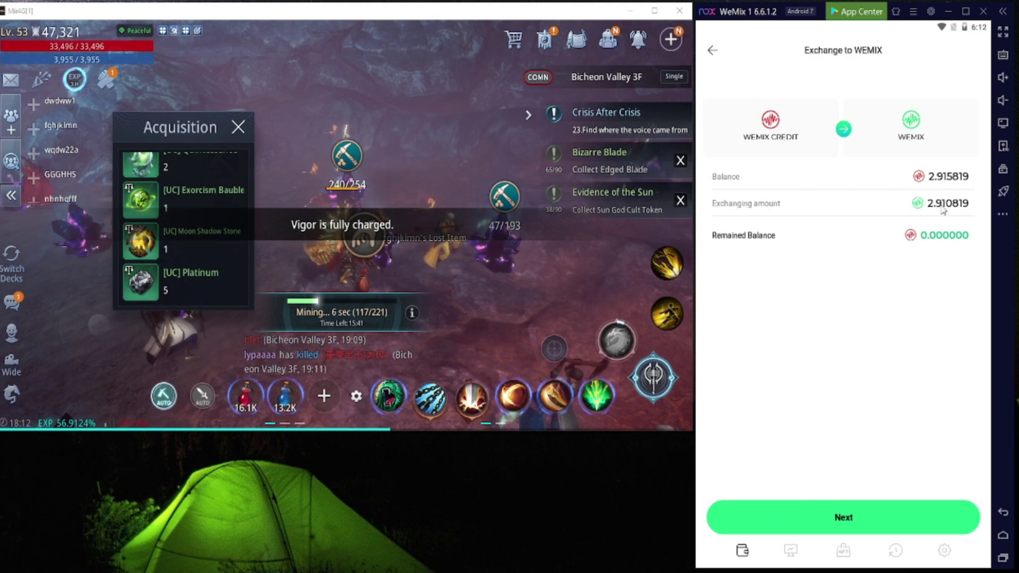
Proceed with the WEMIX exchange, authorise it with the wallet password and return to the wallet.
click(869, 517)
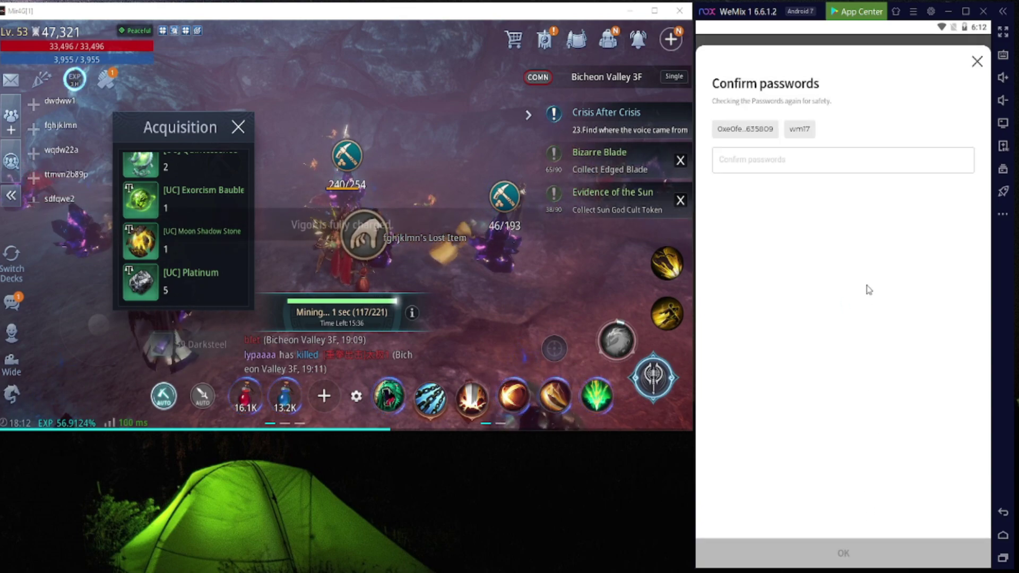
click(795, 166)
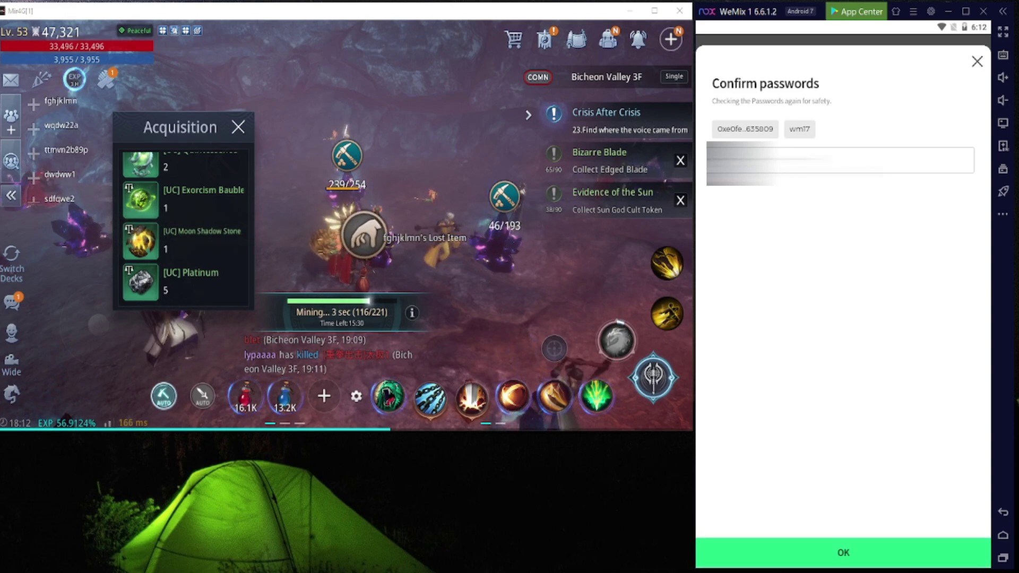
click(851, 549)
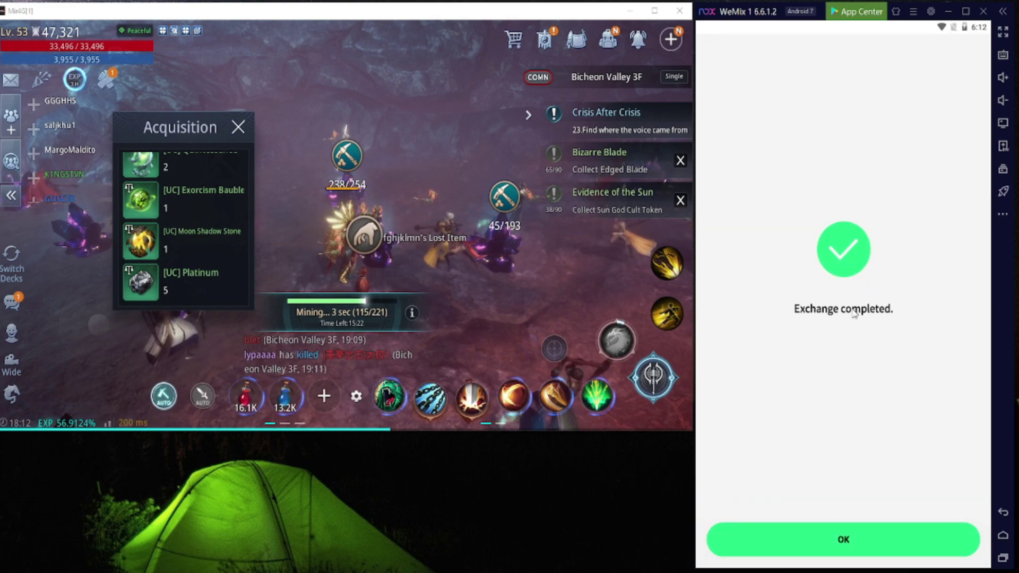
click(855, 534)
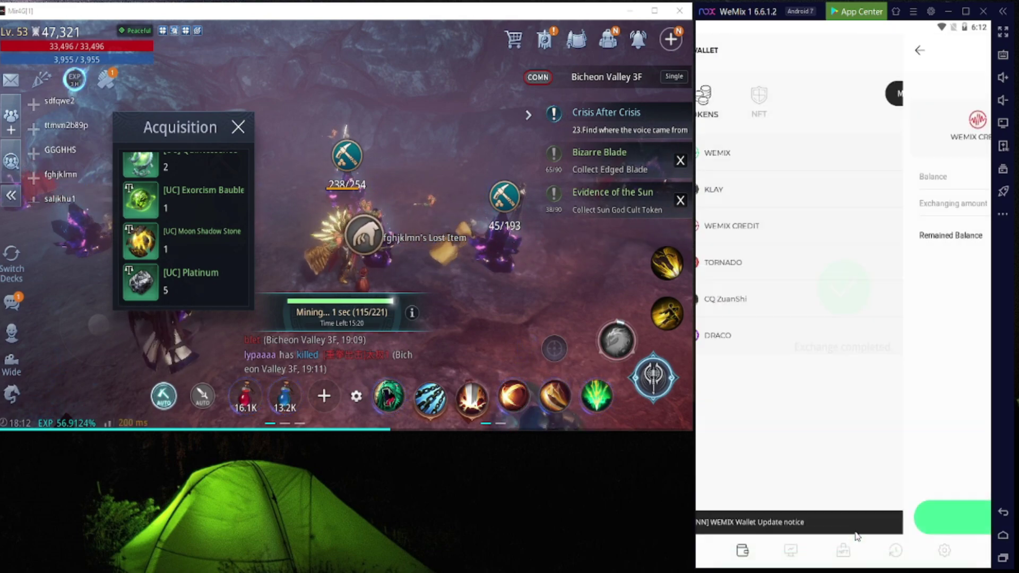
Refresh the wallet's token balances, view the WEMIX token's options and return to the token list.
drag(841, 391, 858, 494)
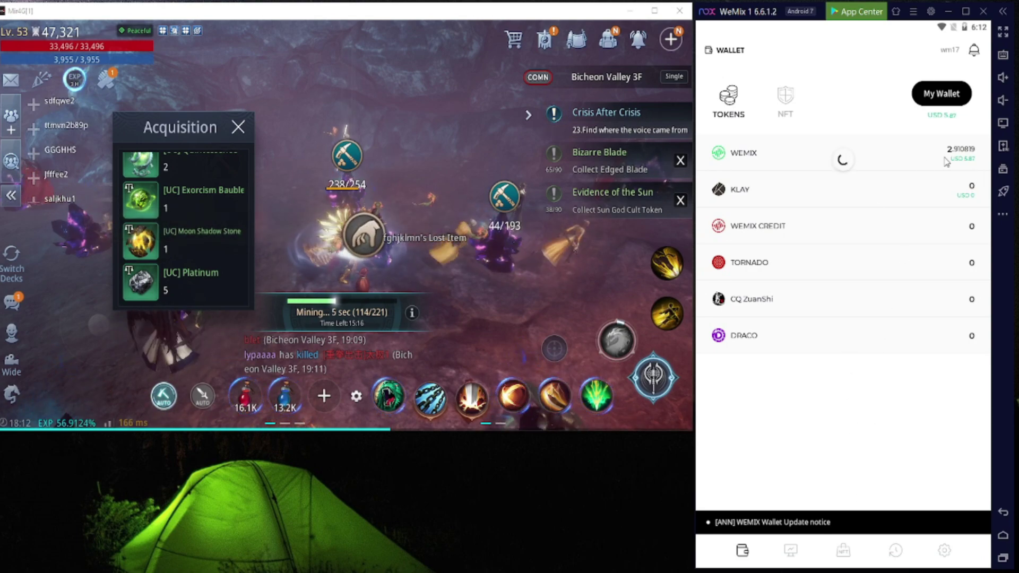
click(926, 157)
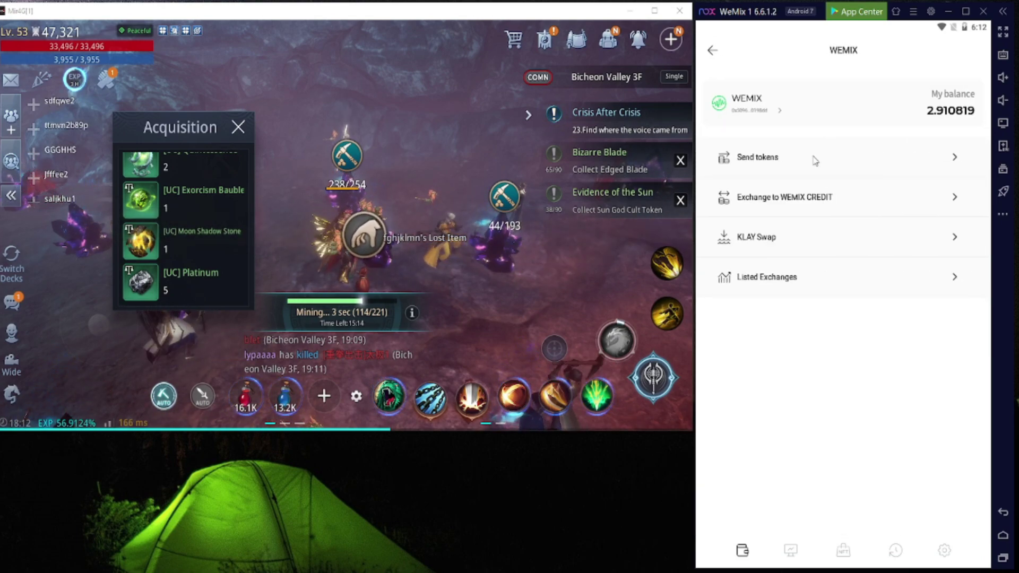
click(713, 50)
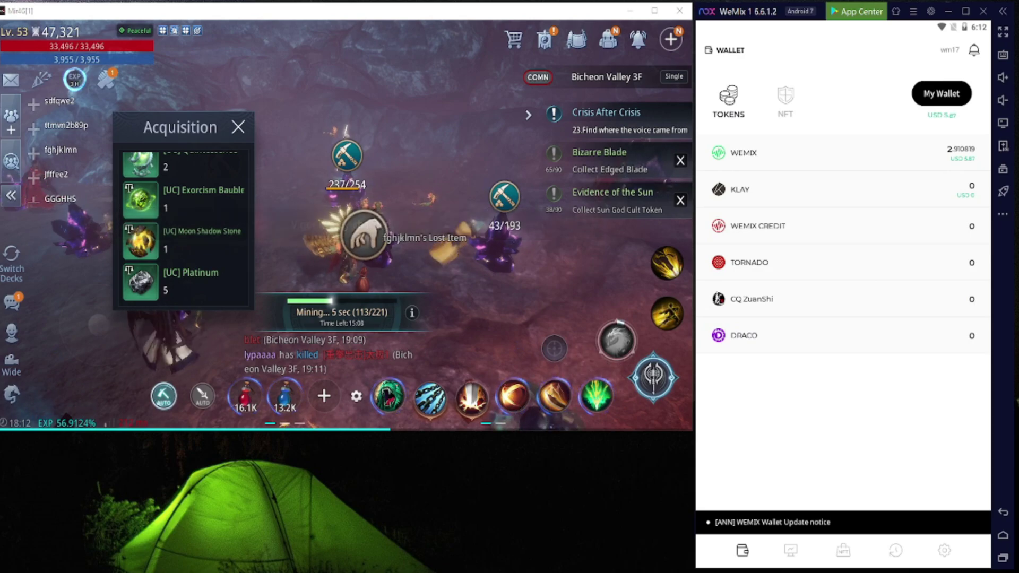
Switch to the Chrome browser and review DRACO's price figures, token exchange route and listed cryptocurrency exchanges on mir4draco.com.
key(alt+Tab)
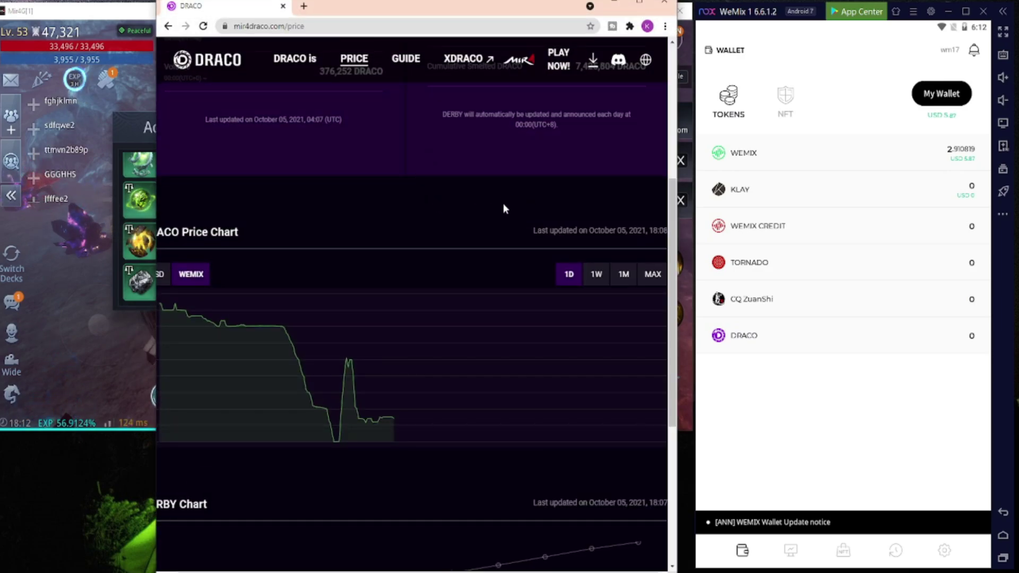
scroll(458, 208, up, 5)
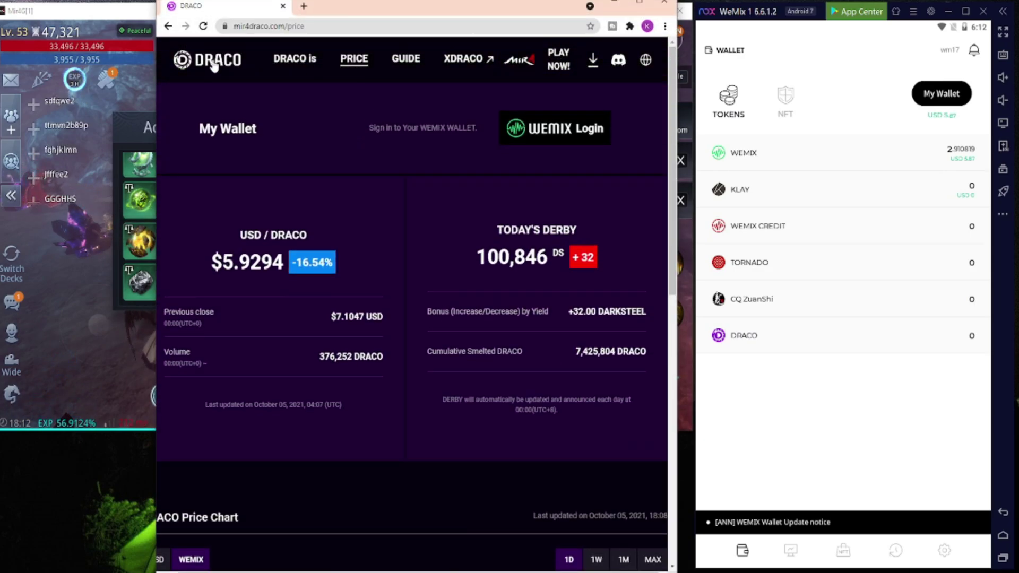
click(294, 58)
scroll(362, 289, down, 5)
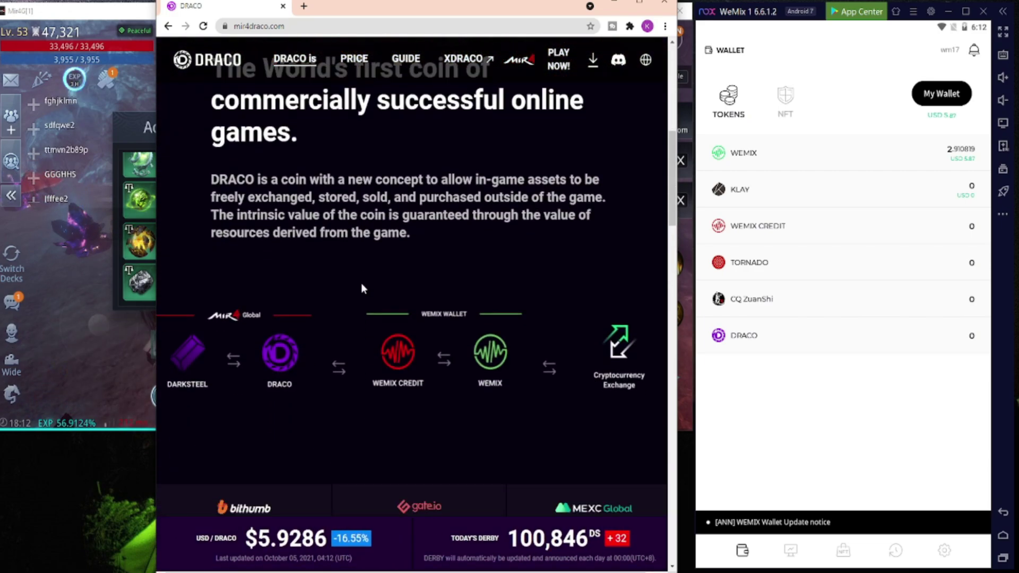
scroll(362, 288, down, 4)
scroll(367, 294, down, 2)
scroll(368, 295, up, 2)
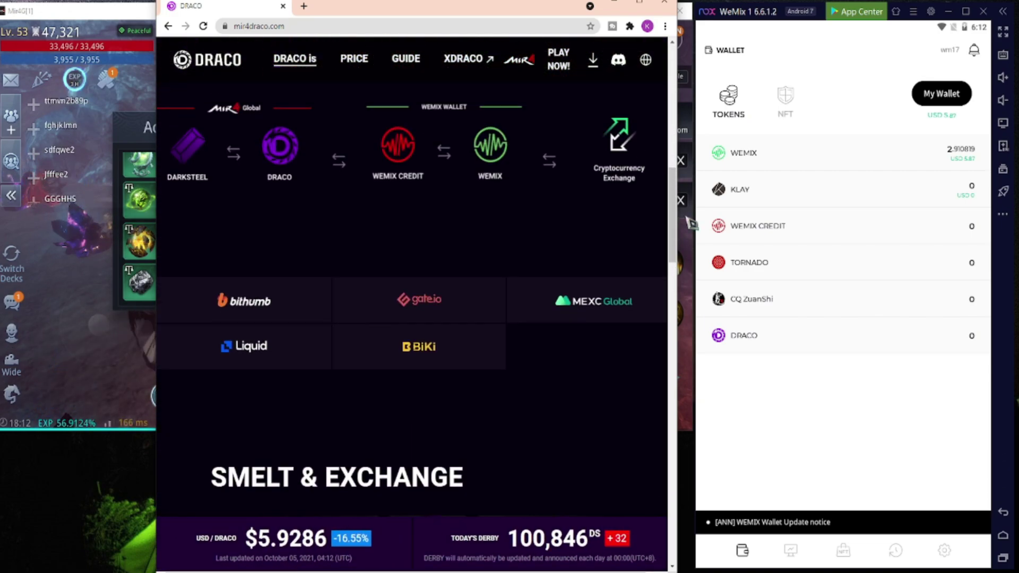
Widen the browser window and place it beside the WeMix wallet so the exchange route and both windows fit.
drag(682, 221, 838, 221)
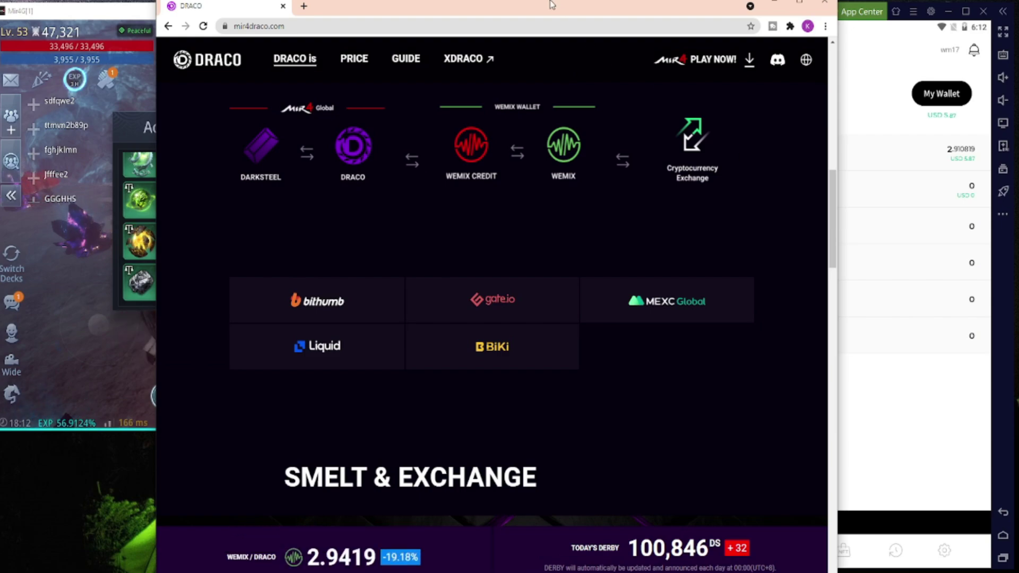
drag(550, 4, 410, 2)
scroll(527, 275, up, 2)
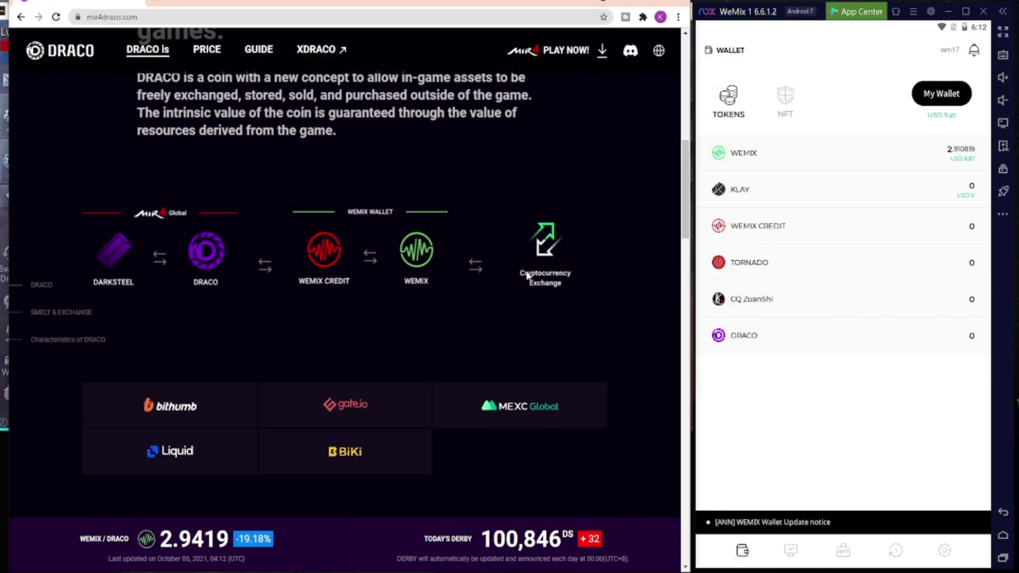
scroll(219, 241, down, 3)
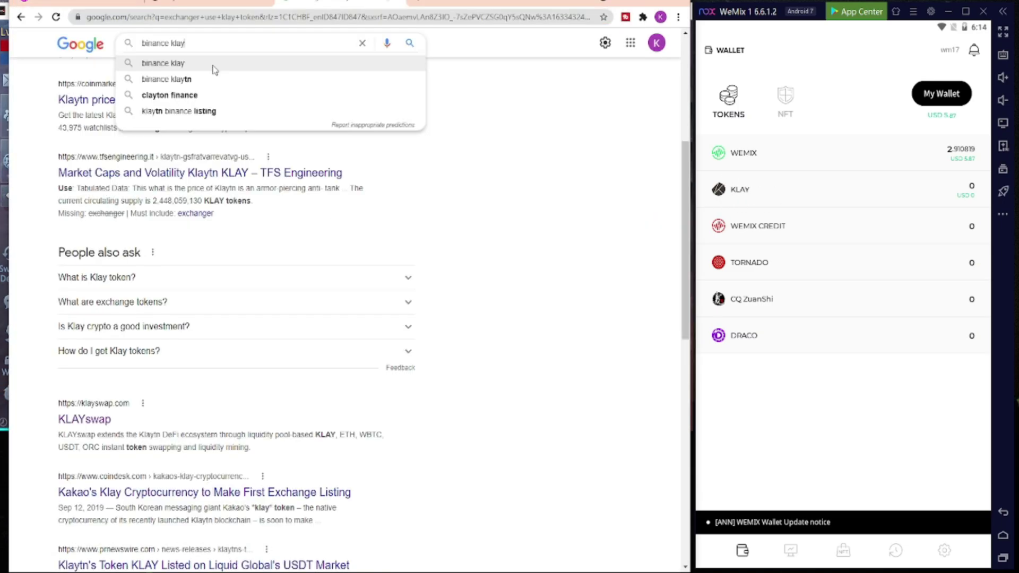
Complete the Google query as "binance klay usdt" and run the suggested "klay usdt binance" search.
text(usdt)
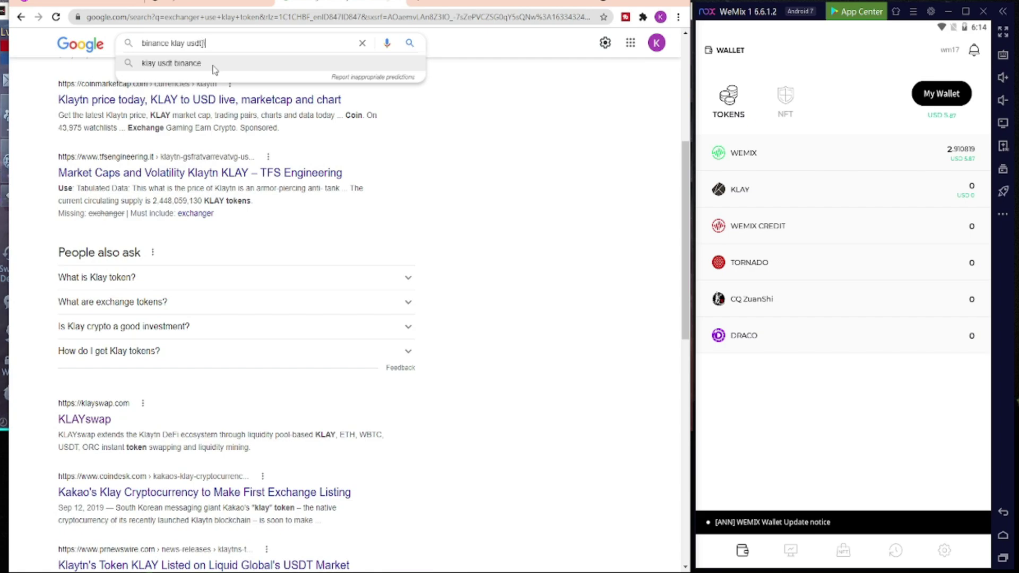
click(215, 65)
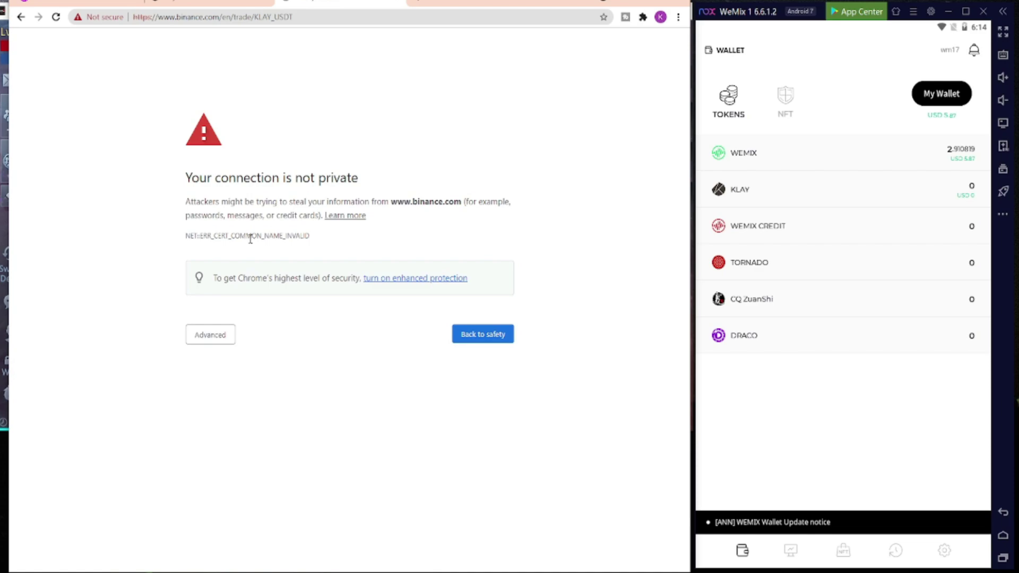
Search for "chrome store" in the browser's extensions page tab and open the Chrome Web Store.
key(ctrl+Tab)
click(346, 16)
text(chrome store)
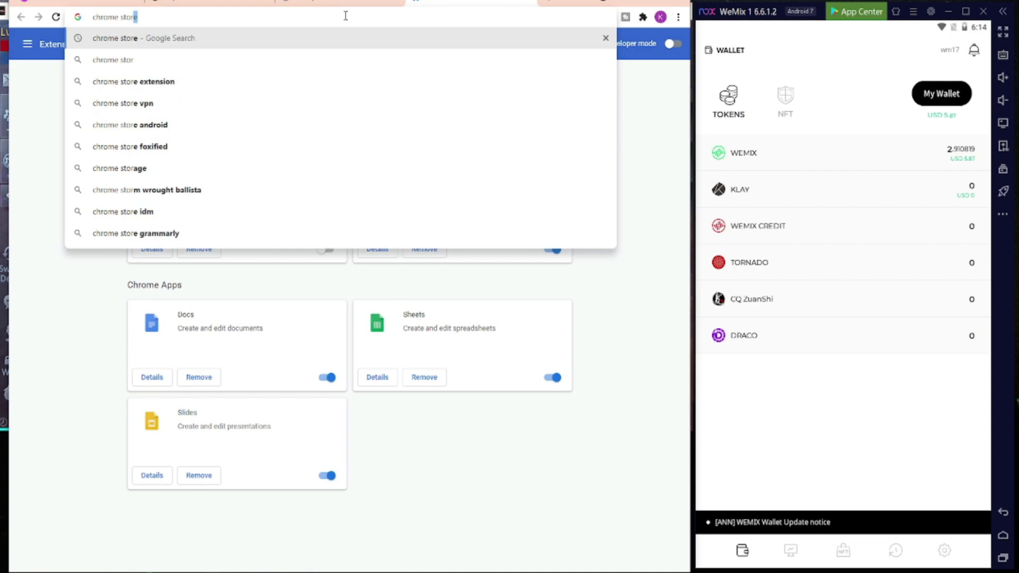
key(Return)
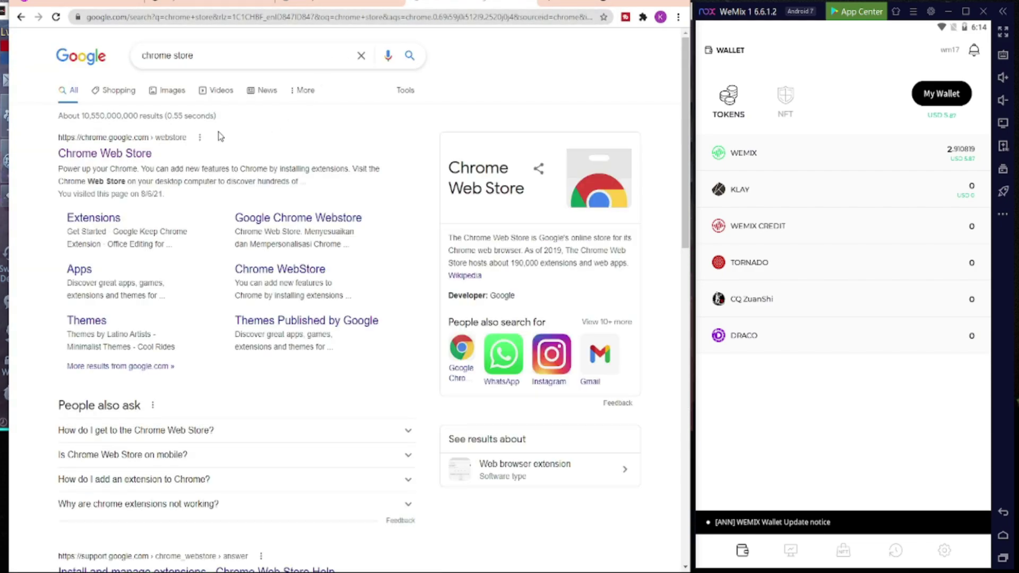
click(221, 160)
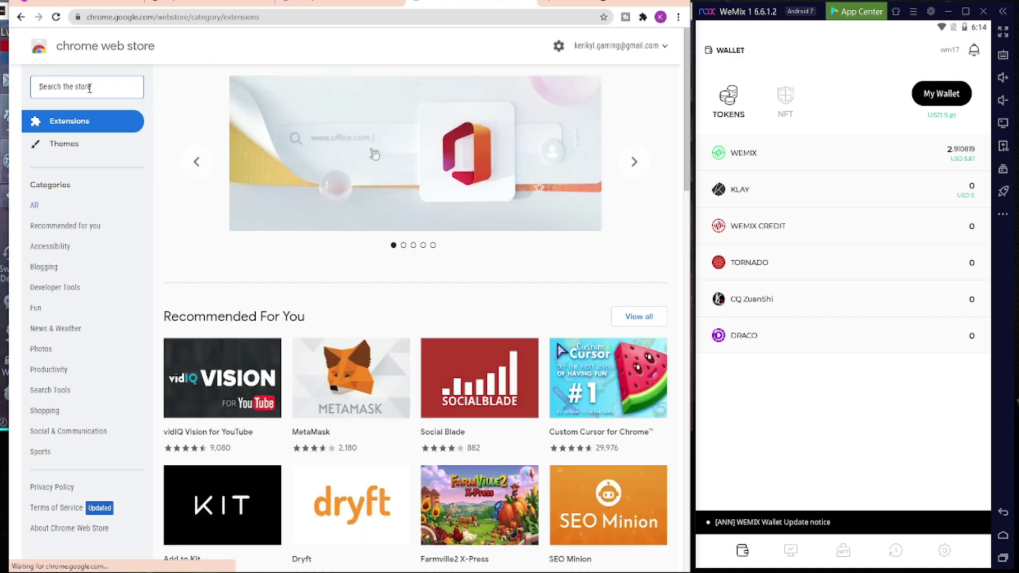
Search the Chrome Web Store for "vpn" and open the "1clickVPN - Free VPN for Chrome" extension page.
click(89, 88)
text(vpn)
key(Return)
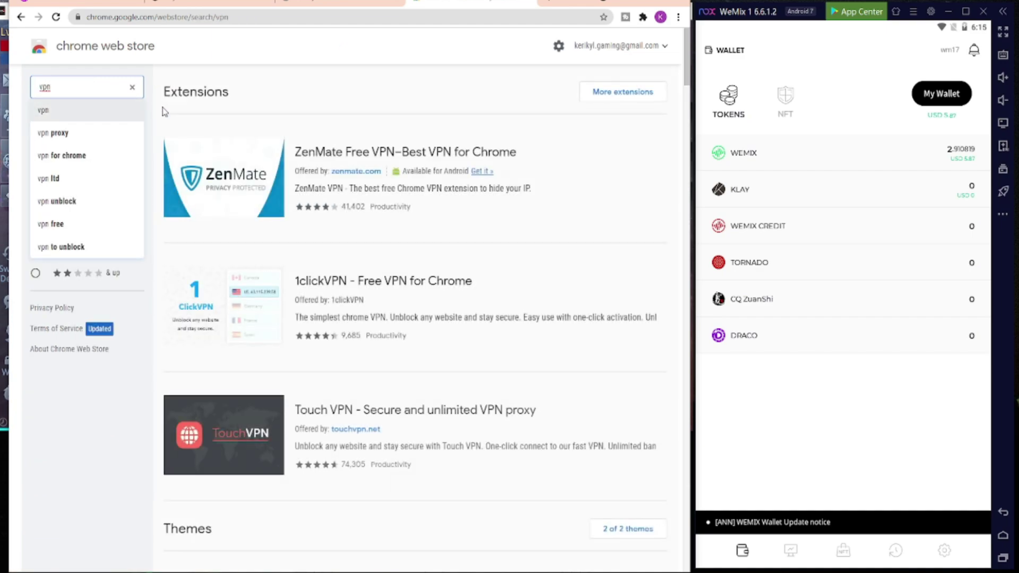
click(384, 288)
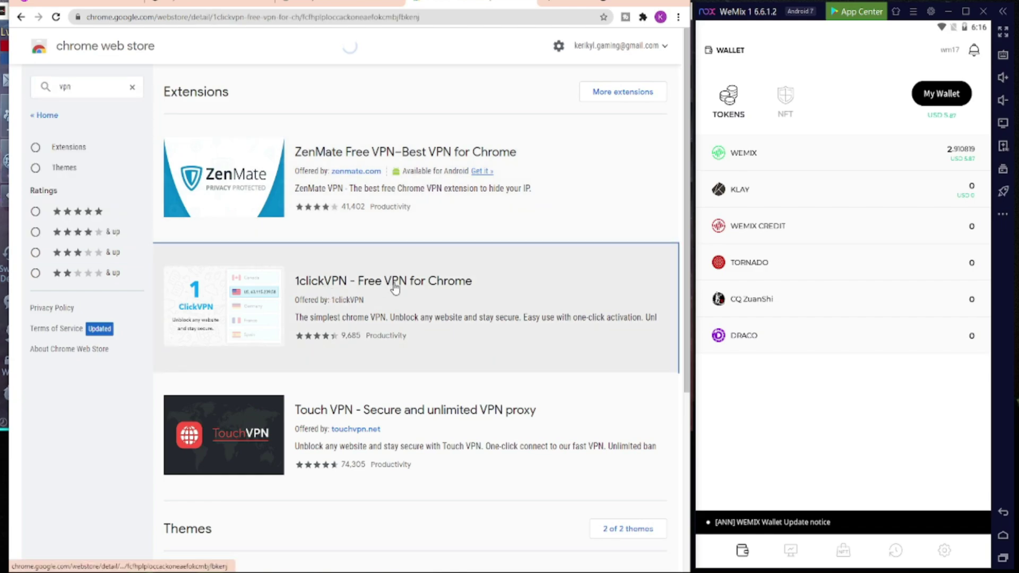
Install the 1clickVPN extension in Chrome and close its welcome page and the store page.
click(596, 130)
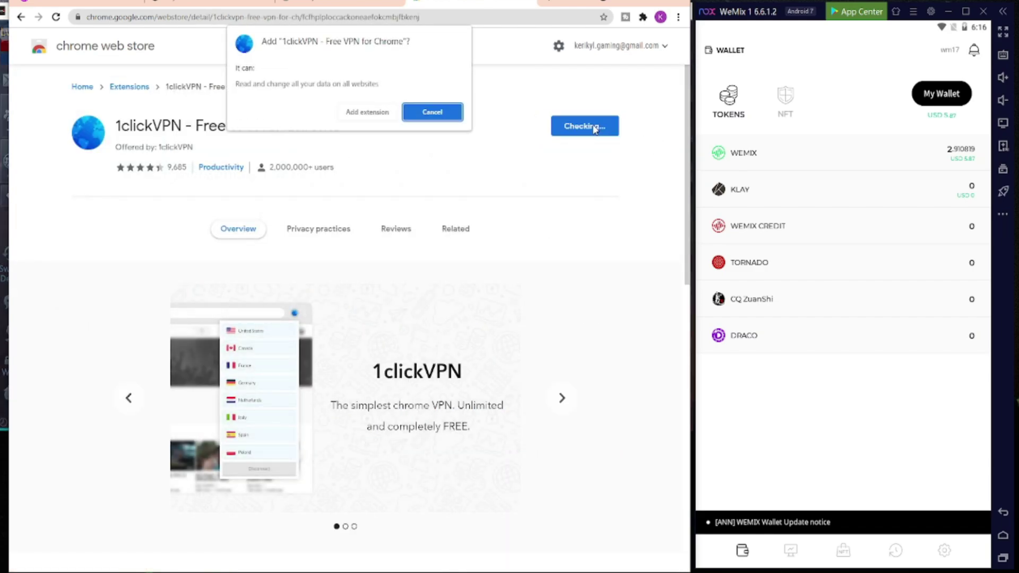
click(364, 116)
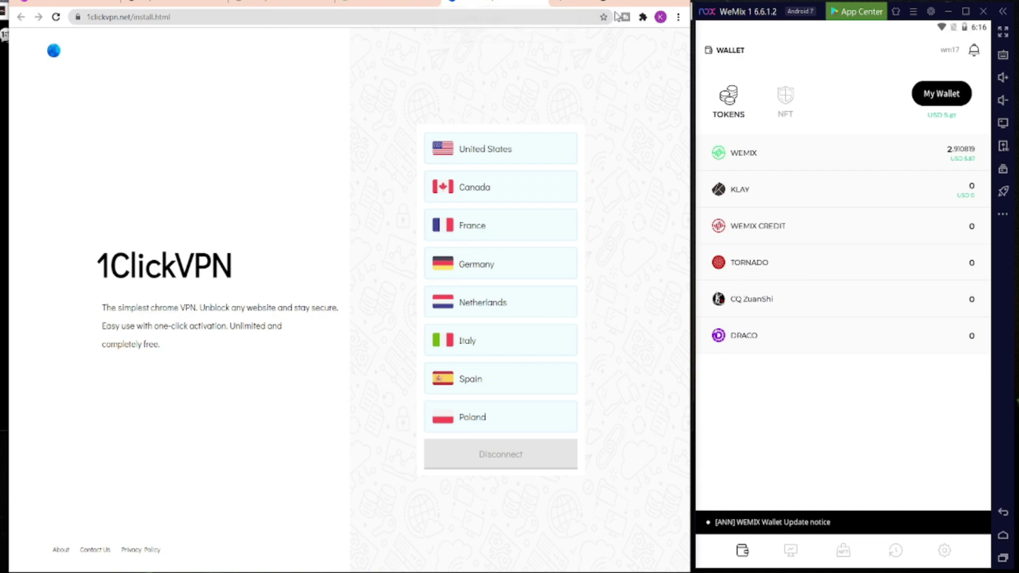
middle_click(514, 5)
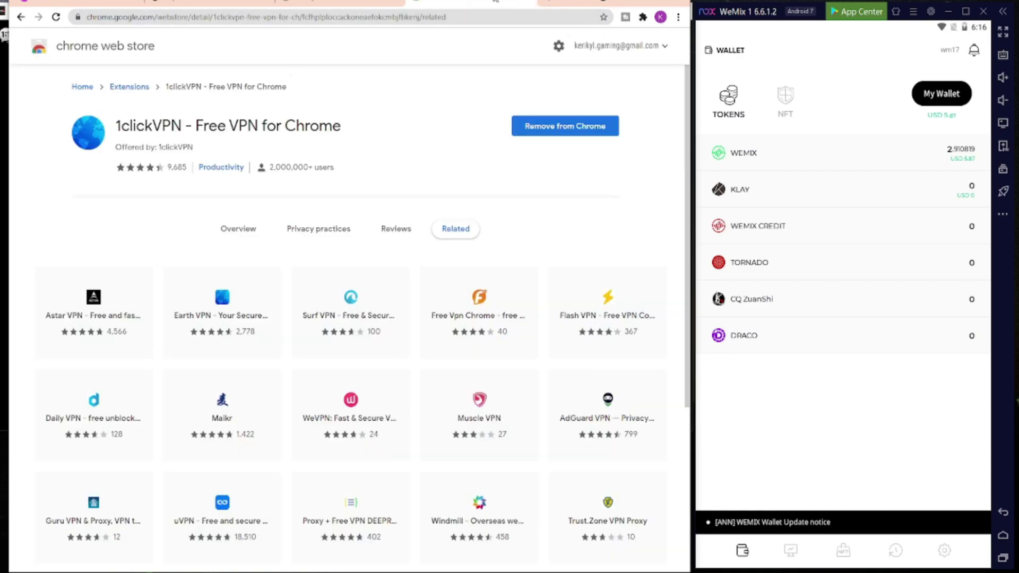
middle_click(515, 8)
Pin the 1clickVPN extension in the browser and connect it to the United States.
click(643, 17)
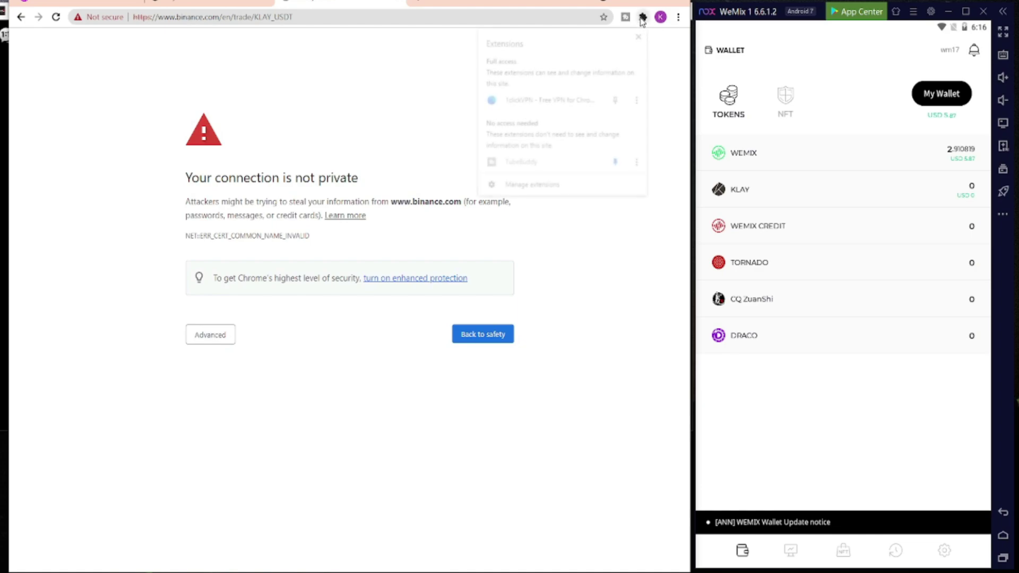
click(617, 100)
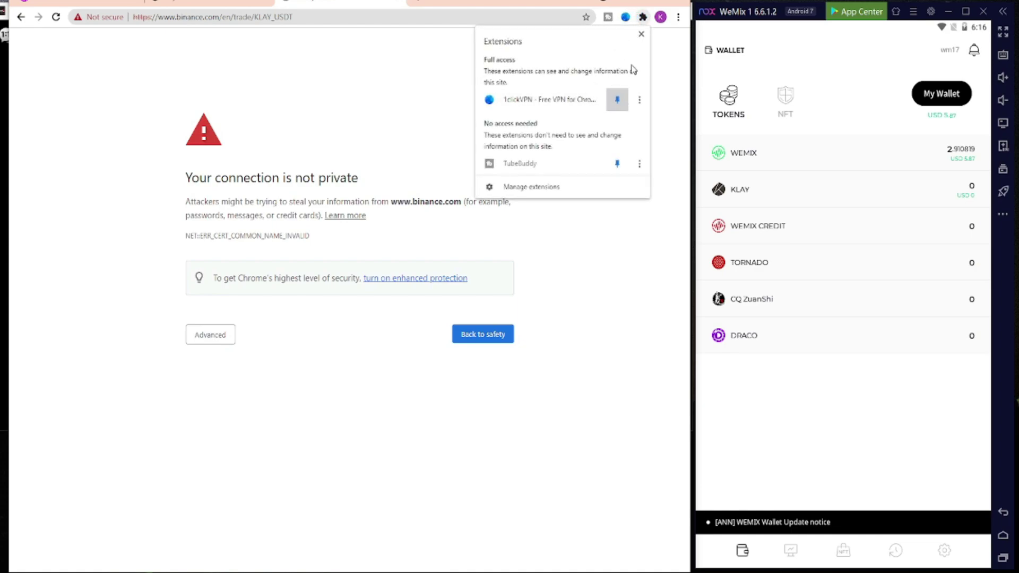
click(625, 17)
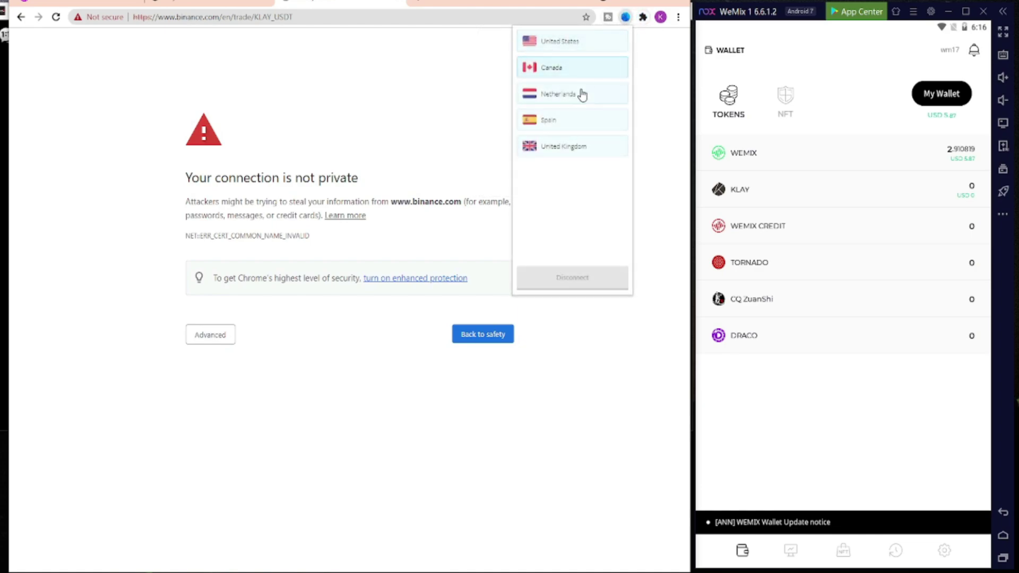
click(581, 47)
click(454, 99)
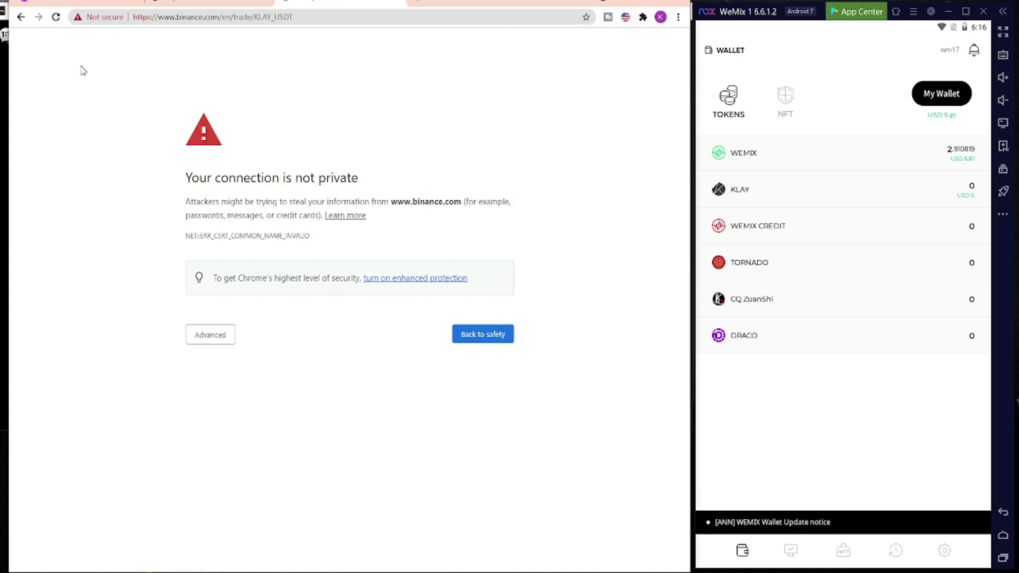
Reload the Binance KLAY/USDT trading page and log in with the account's e-mail and password.
click(57, 17)
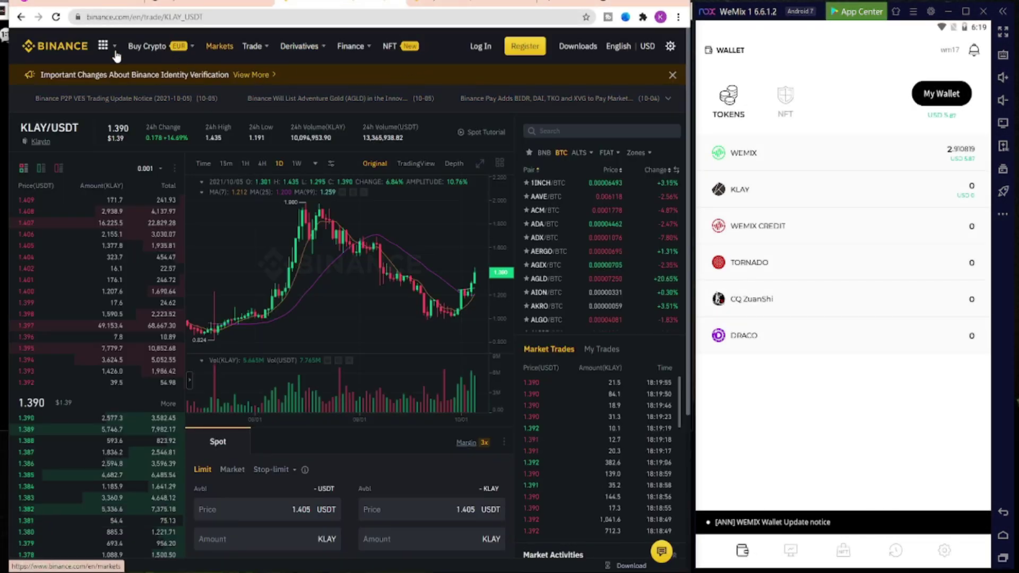
click(56, 18)
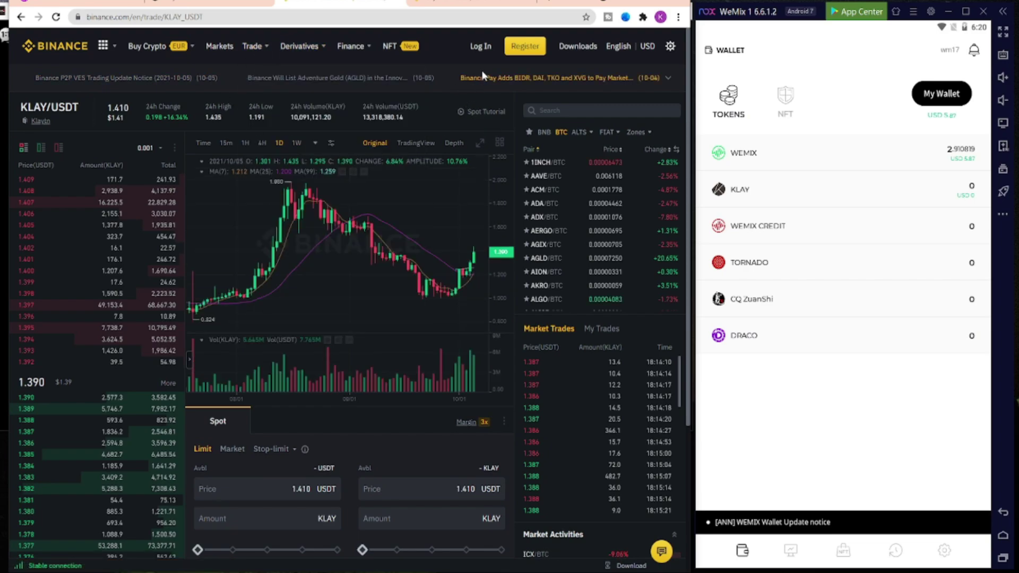
click(480, 47)
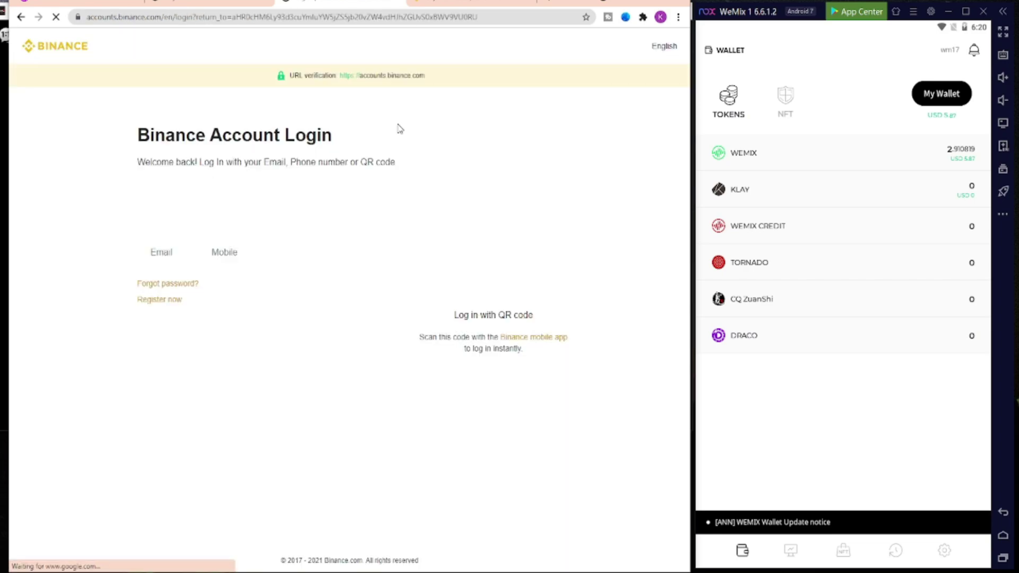
click(232, 260)
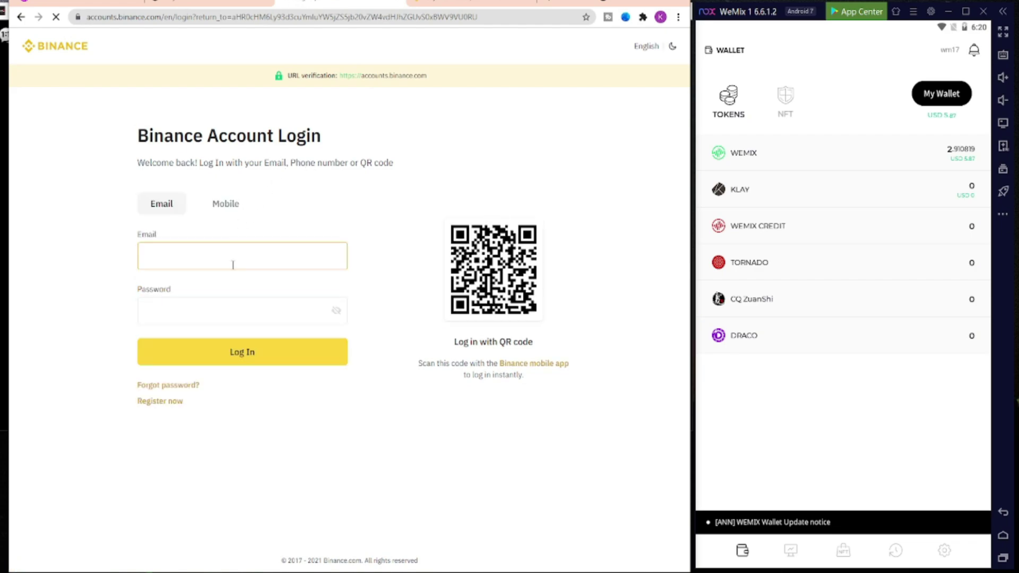
key(Down)
key(Return)
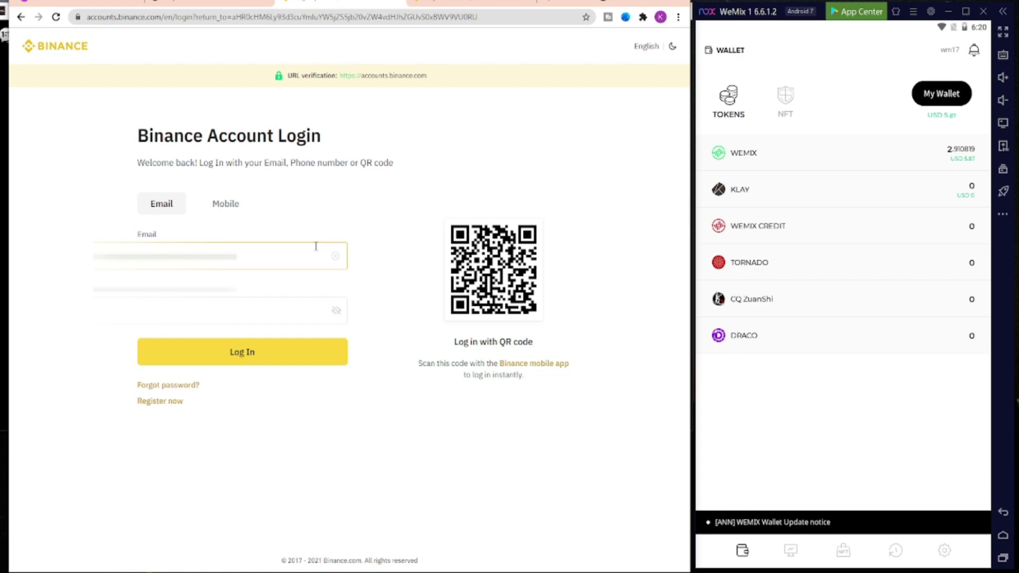
key(Tab)
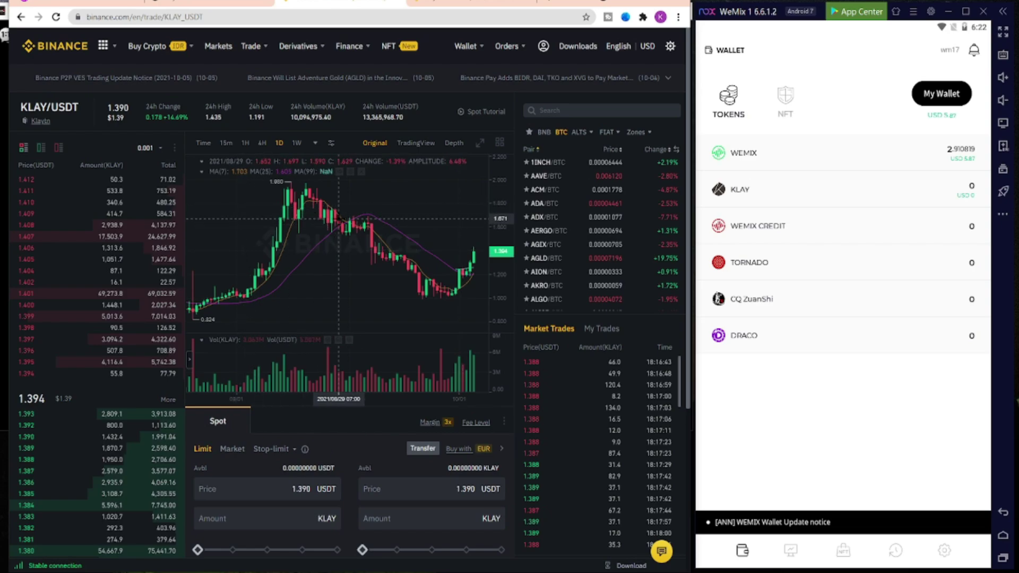
View WEMIX's listed exchanges and KLAY Swap page in the WeMix wallet and return to the token list.
click(809, 163)
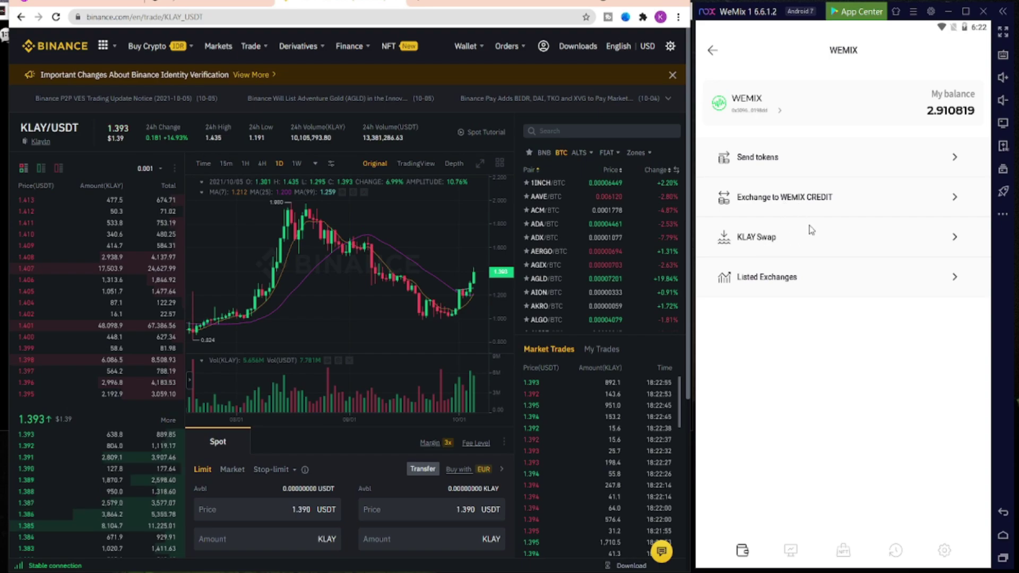
click(801, 286)
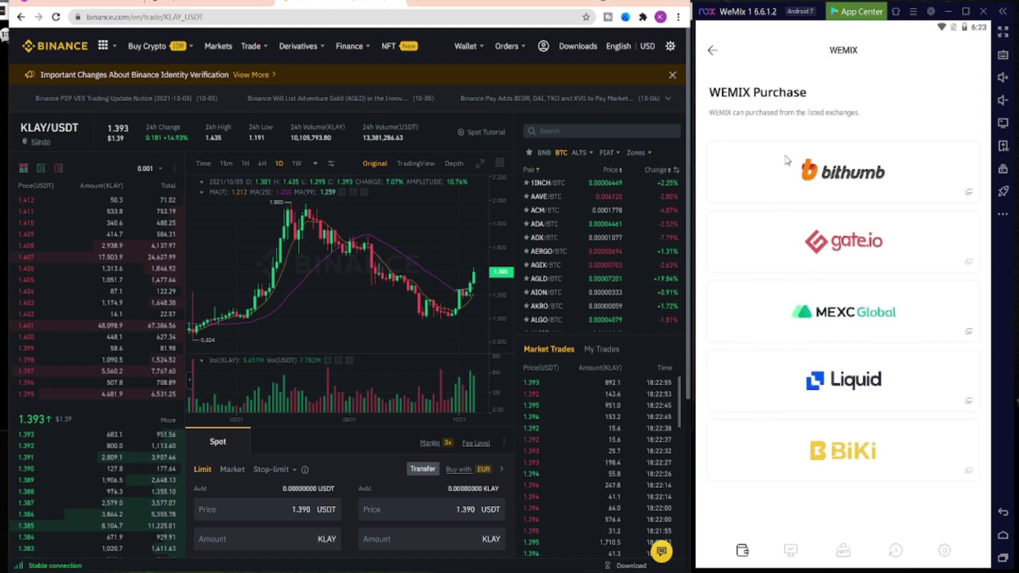
click(710, 52)
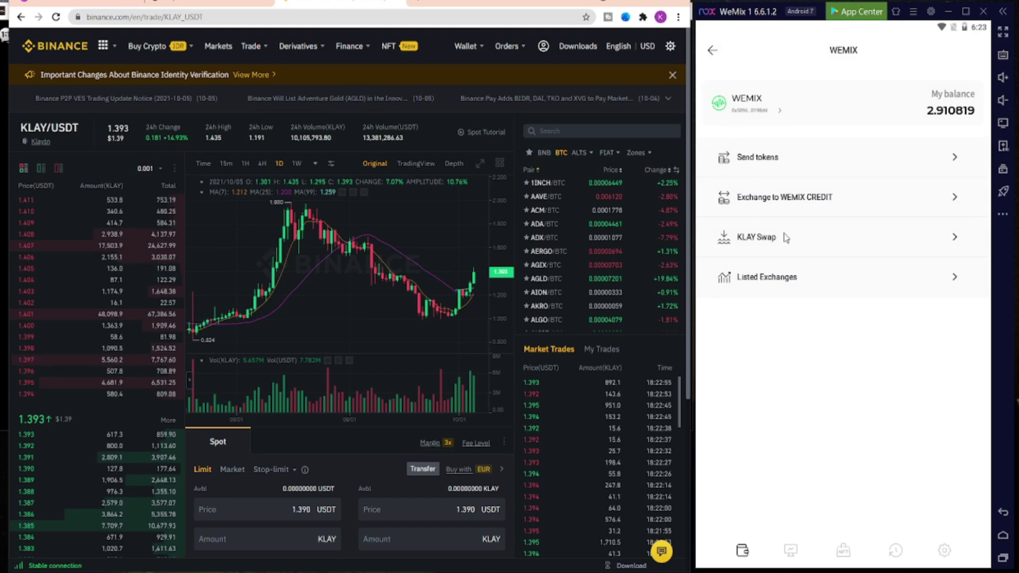
click(808, 242)
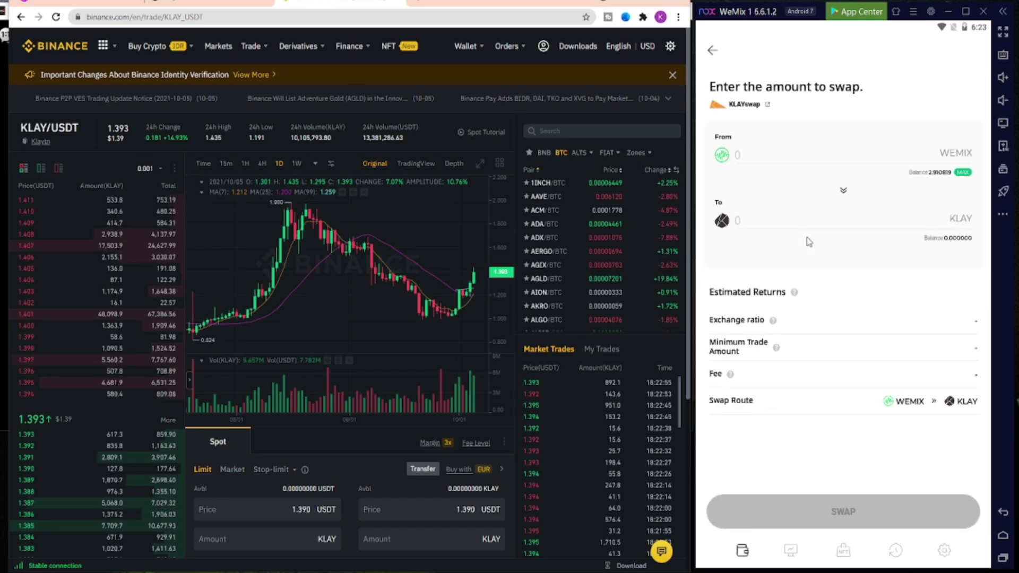
click(716, 53)
click(714, 53)
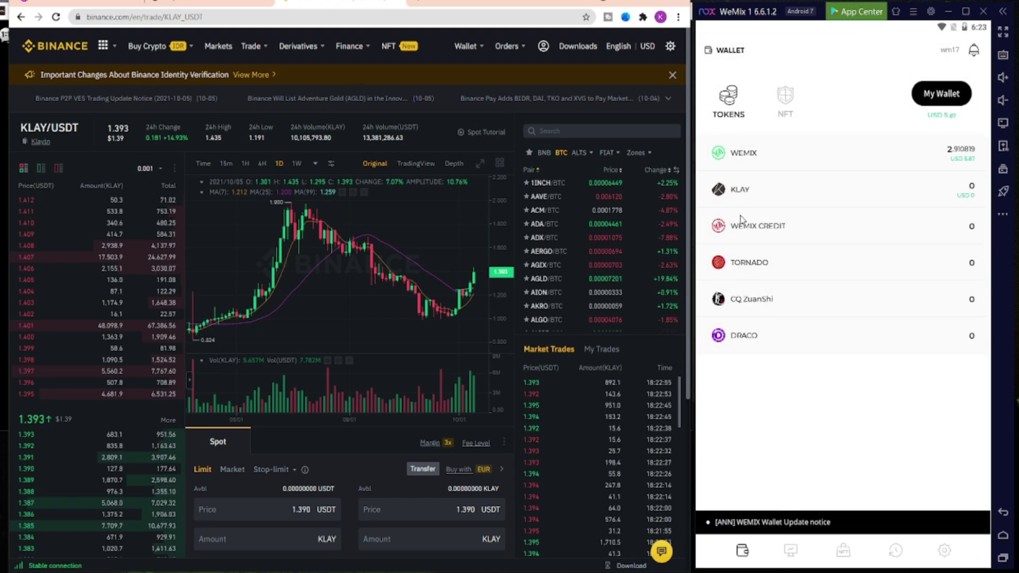
Open KLAY Swap for the WEMIX token and set the amount to swap to 2.9 WEMIX.
click(820, 160)
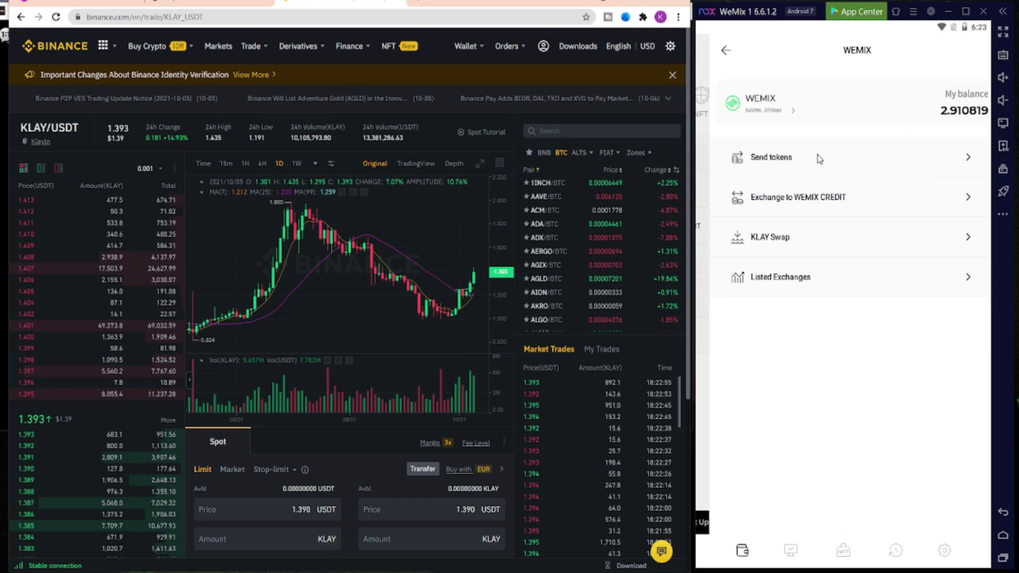
click(809, 244)
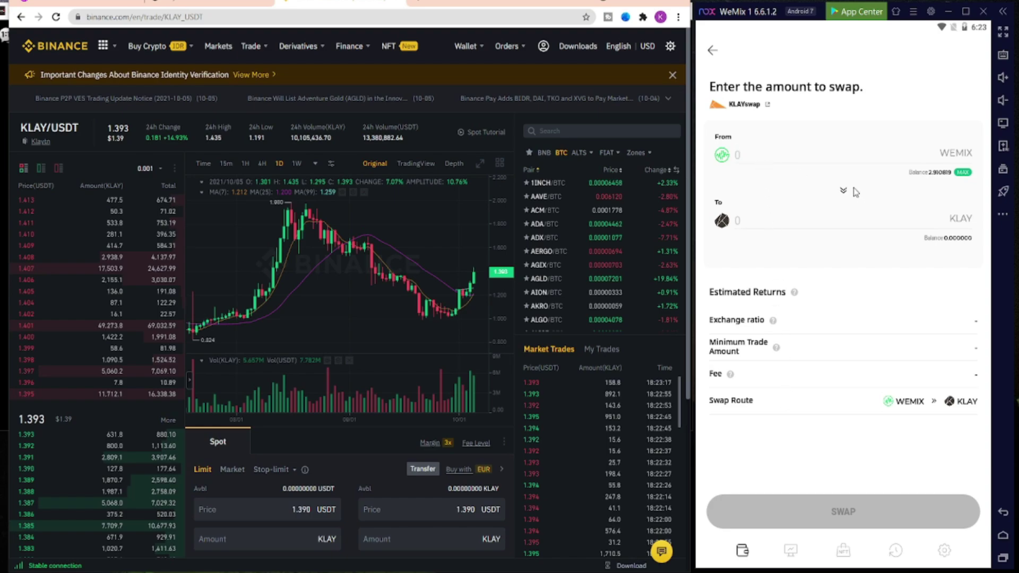
text(2.9)
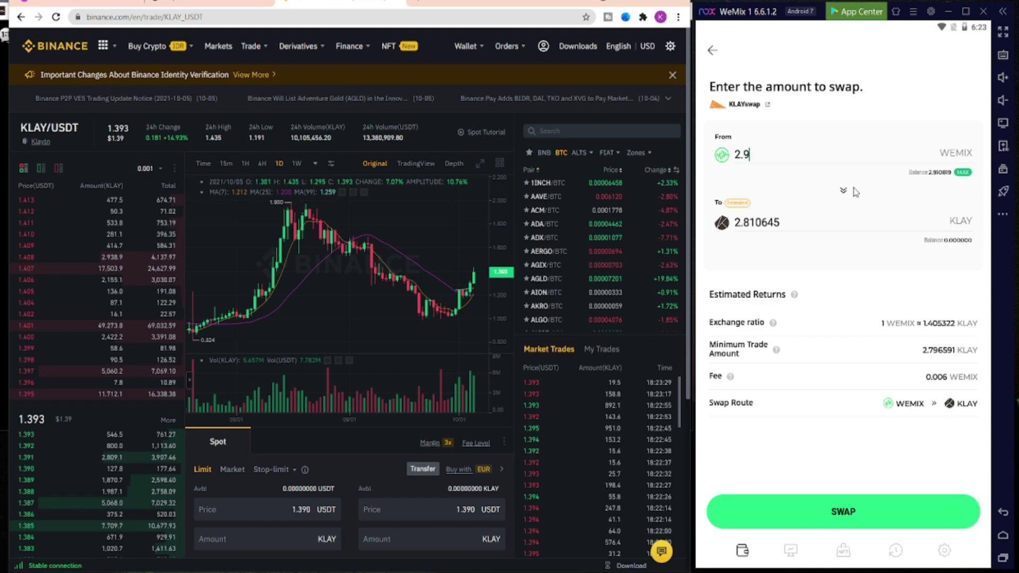
Set the swap amount to 2.910819 WEMIX and accept the KLAYswap risk and service terms, hiding the message for a week.
text(10819)
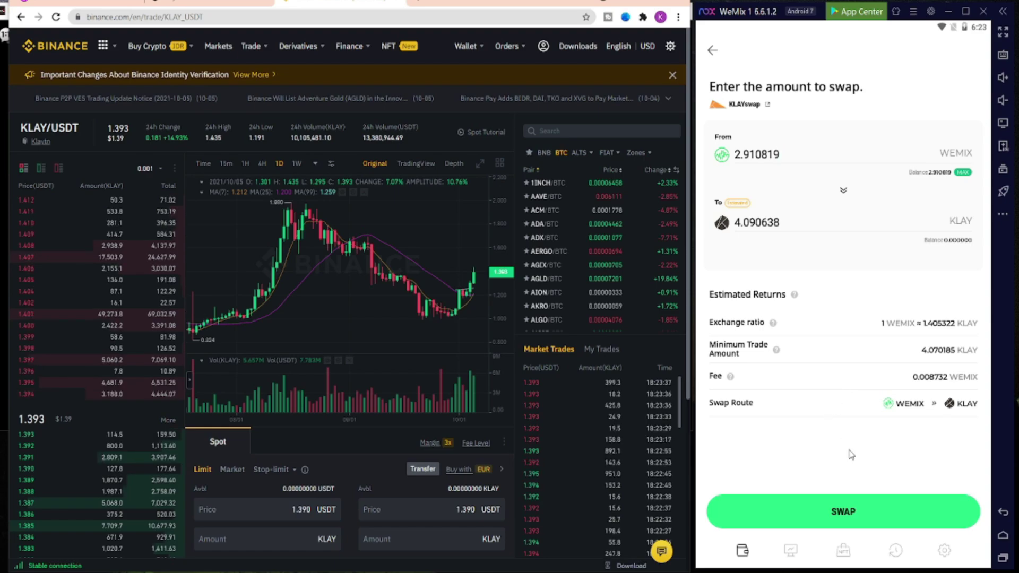
click(918, 514)
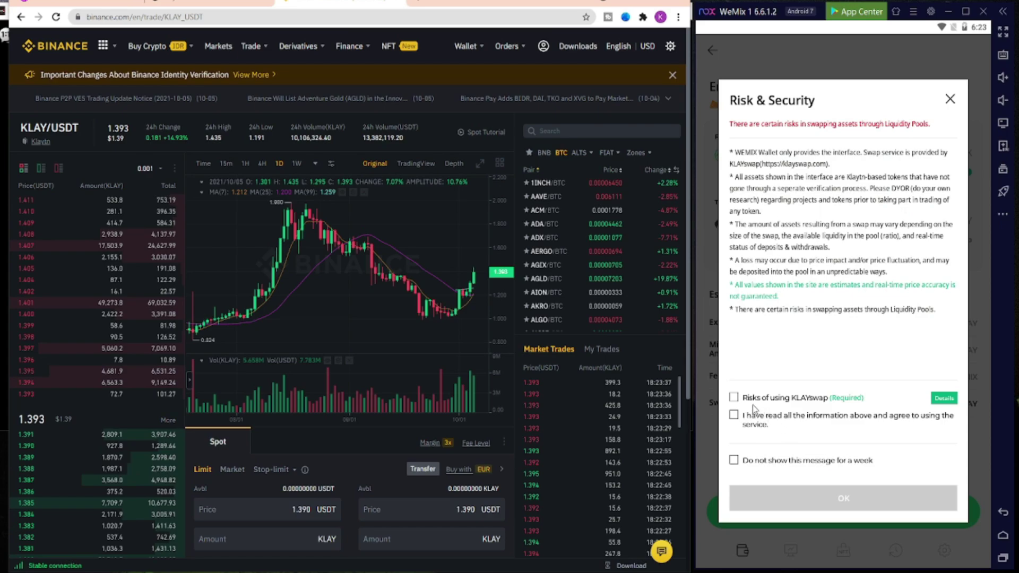
click(741, 404)
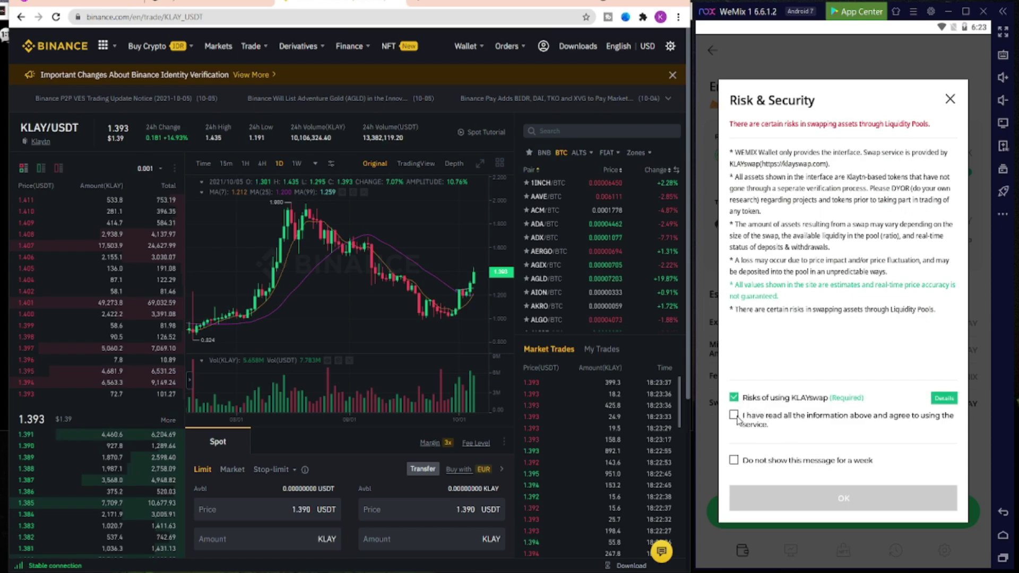
click(737, 419)
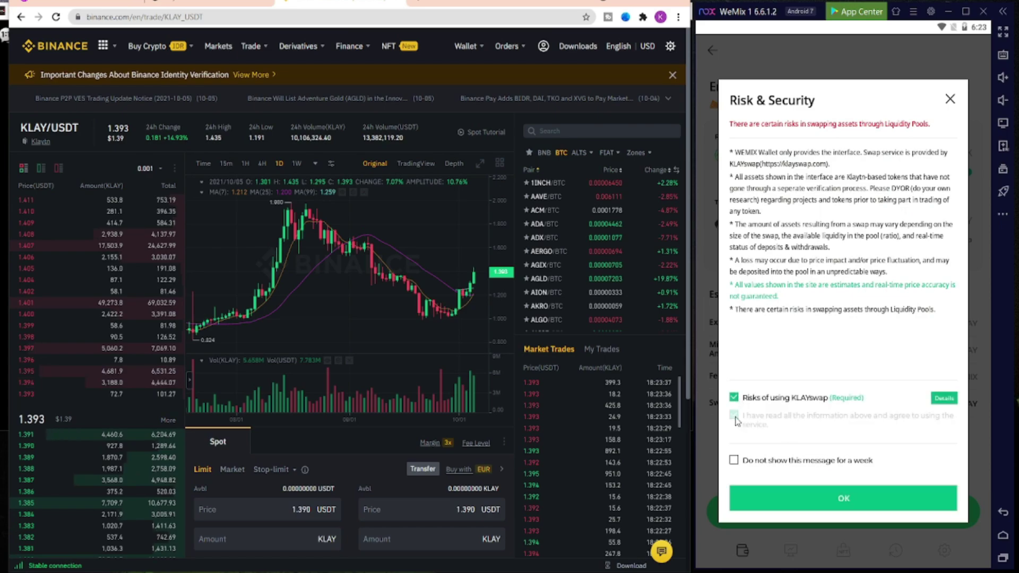
click(735, 461)
click(860, 501)
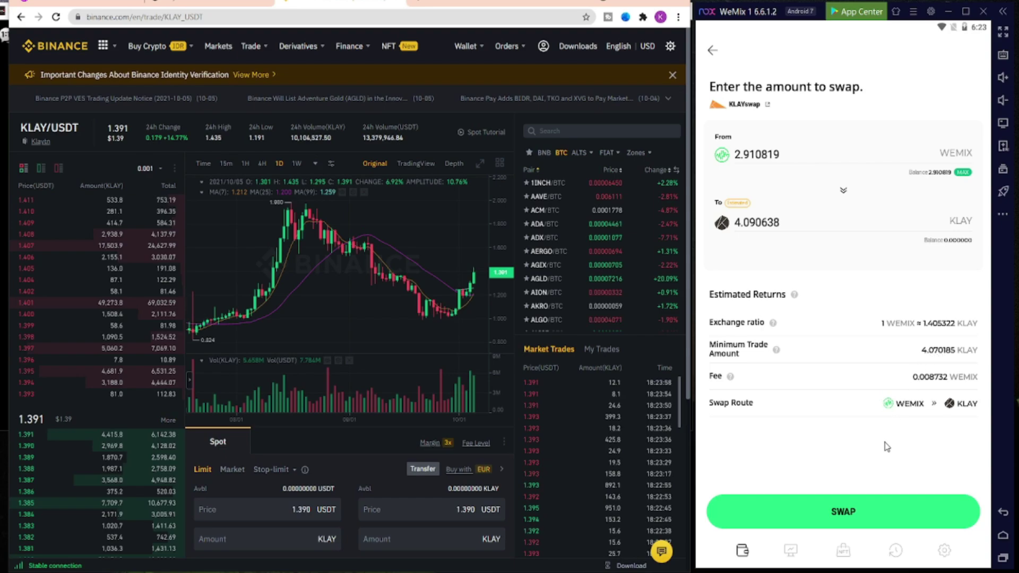
Swap the 2.910819 WEMIX to KLAY, authorise the transaction with the wallet password and return to the token list.
click(859, 511)
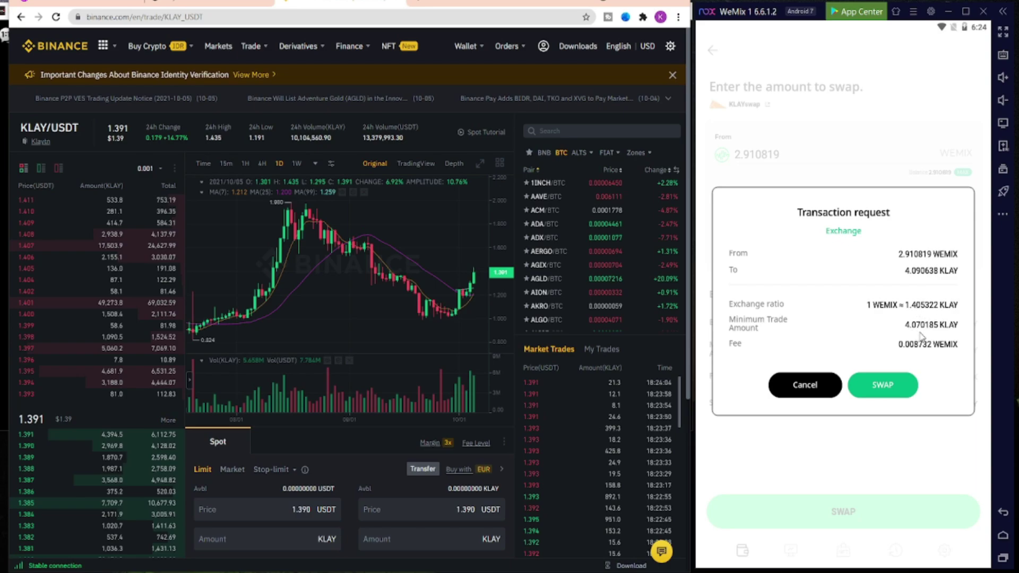
click(883, 386)
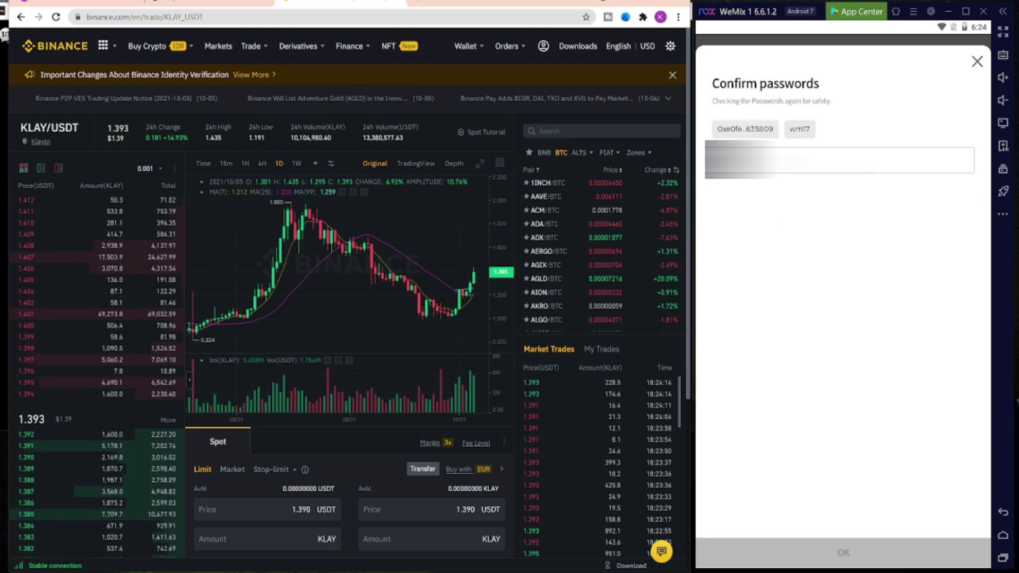
key(ctrl+v)
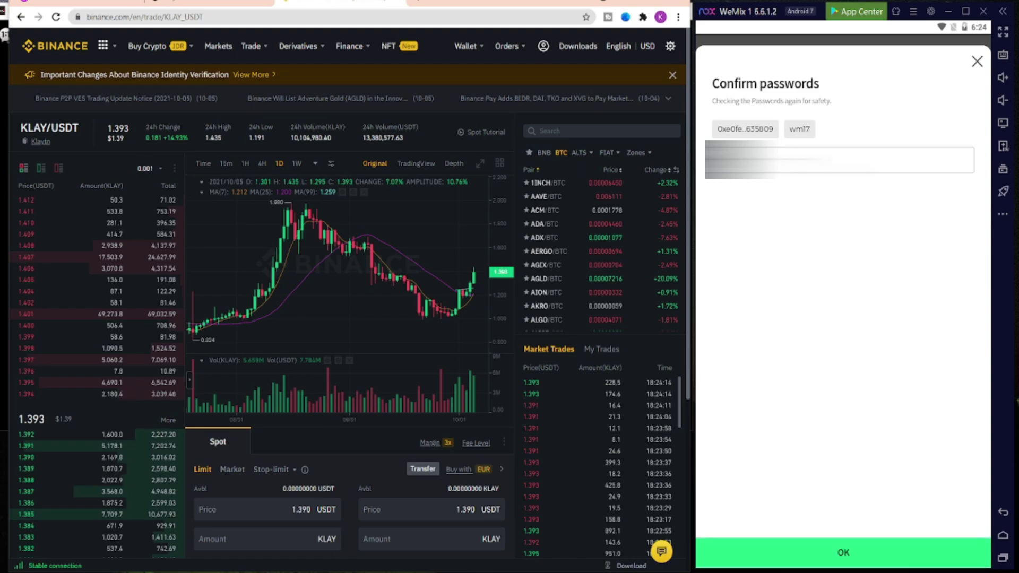
click(826, 556)
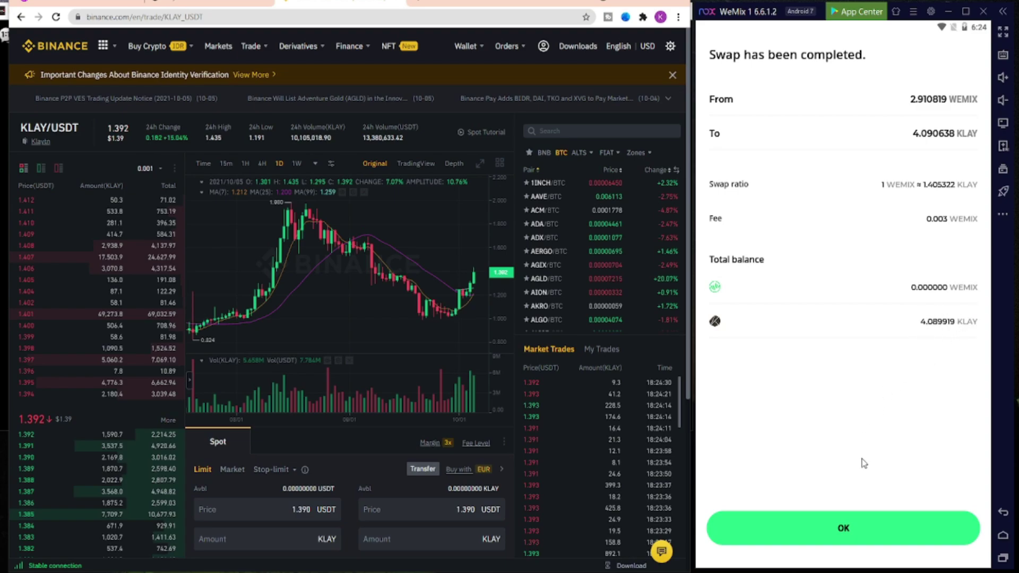
click(855, 527)
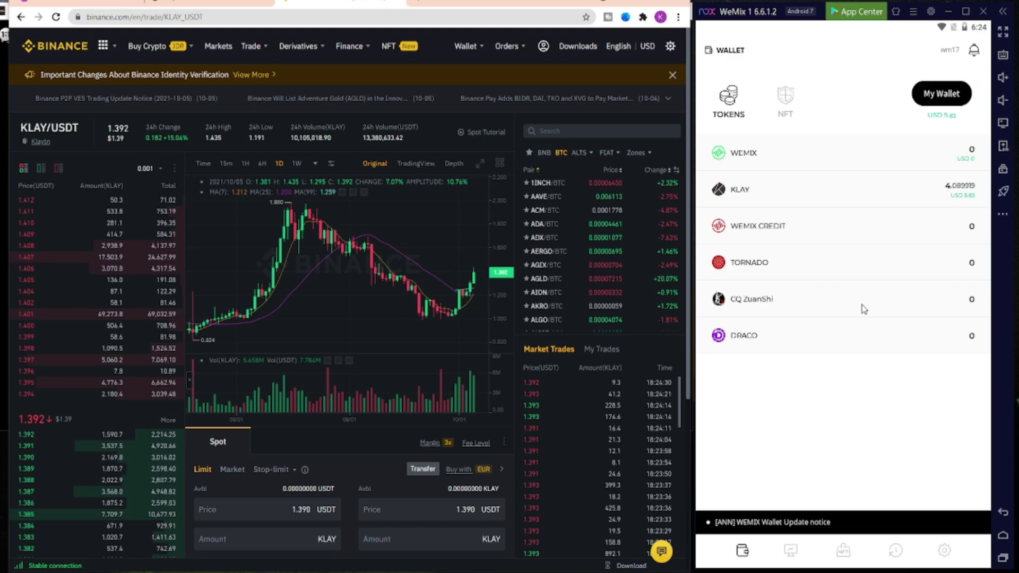
Refresh the WeMix token list and check the updated token balances.
drag(872, 338, 867, 483)
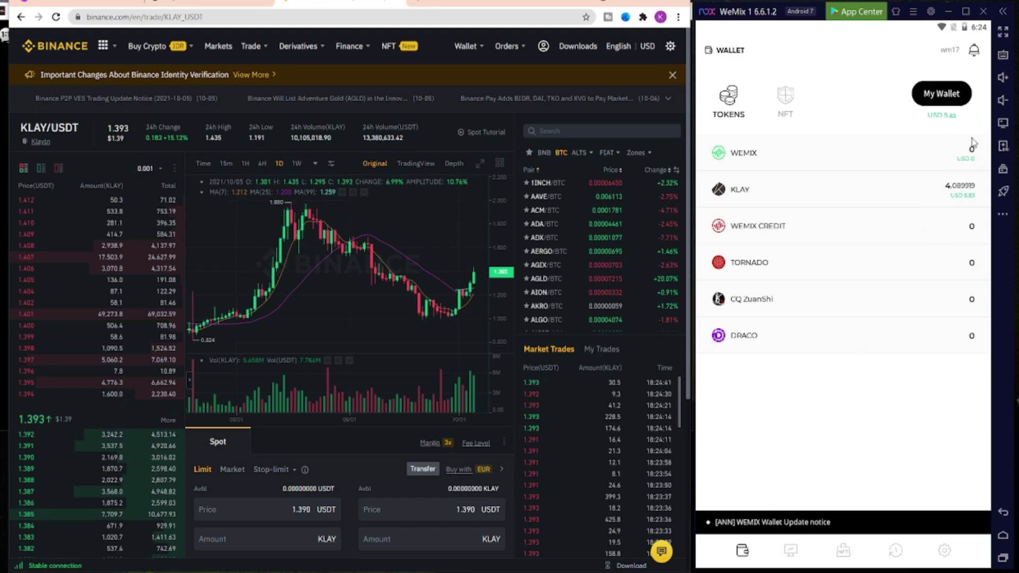
click(943, 93)
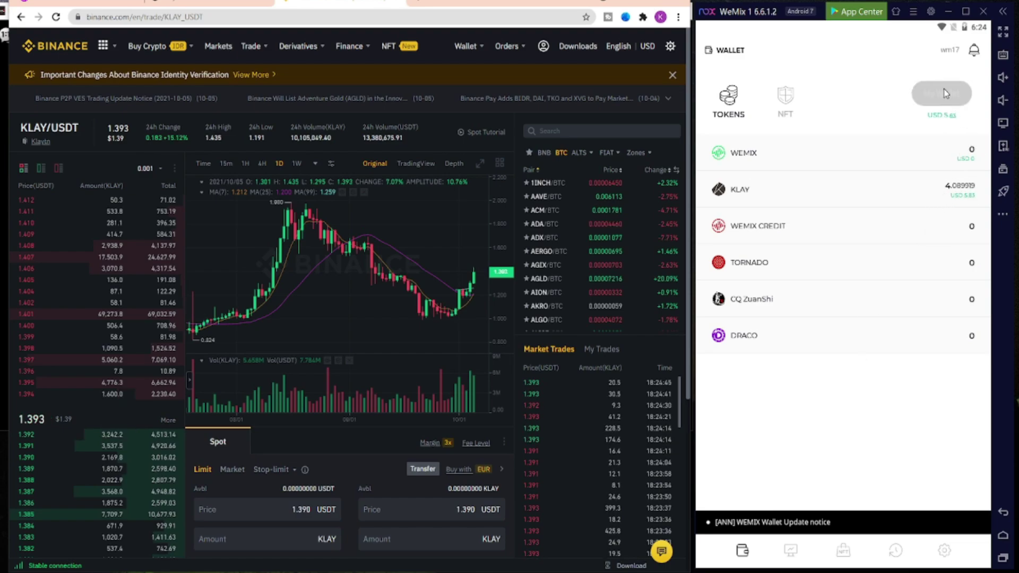
click(970, 60)
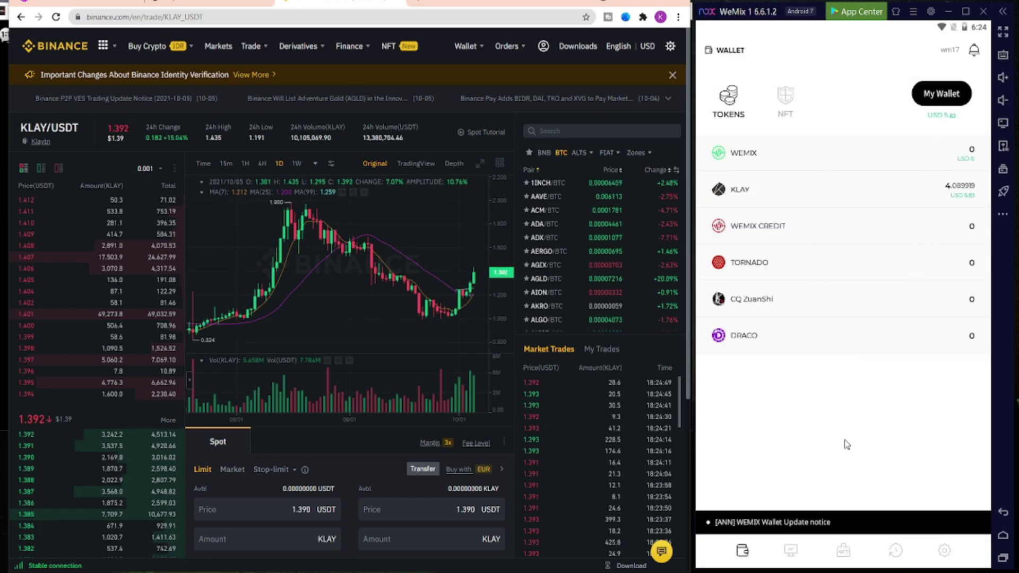
Switch to Binance, dismiss the identity verification and P2P wallet notices, and open the Fiat and Spot wallet.
click(672, 75)
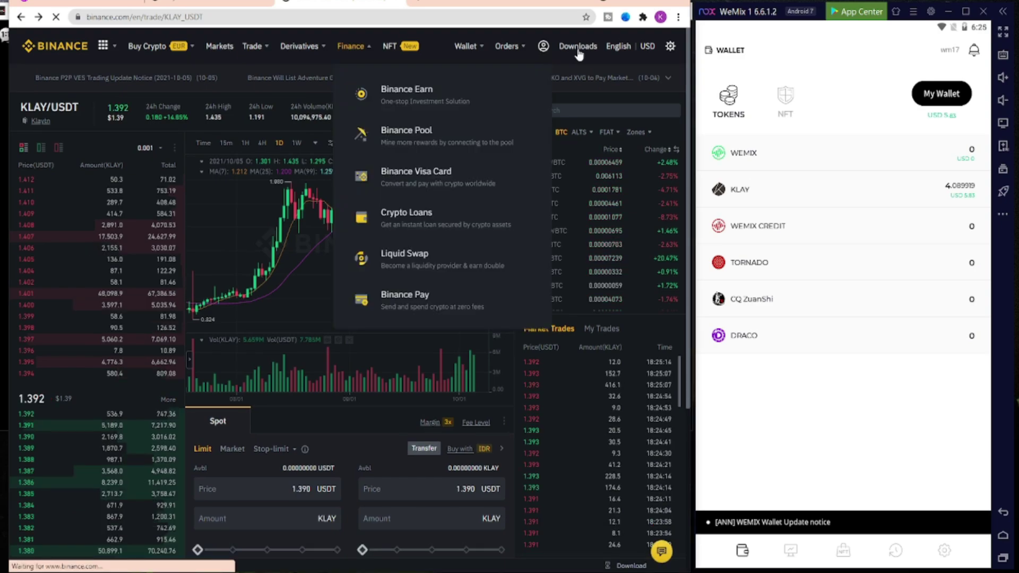
mouse_move(472, 52)
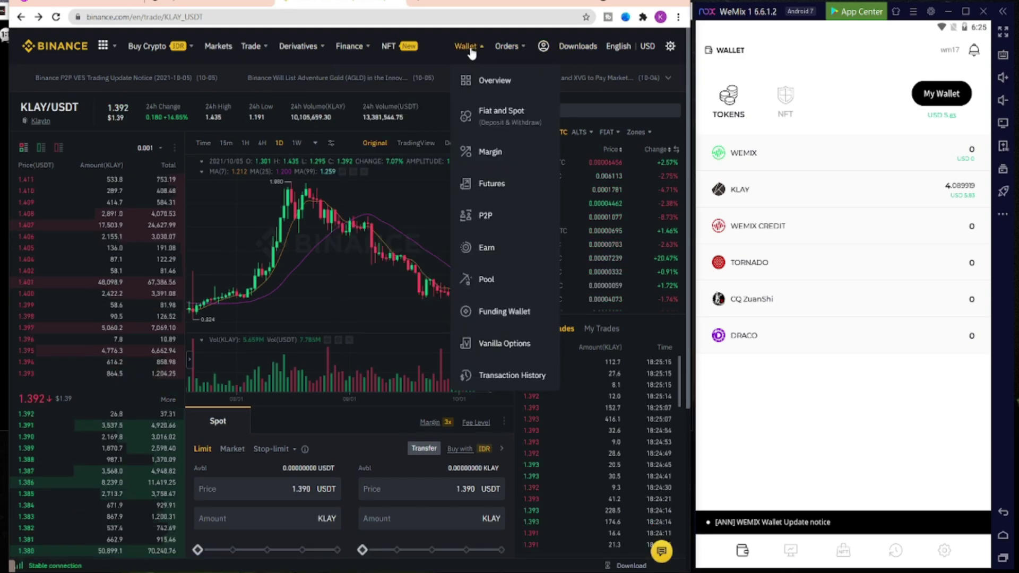
click(494, 81)
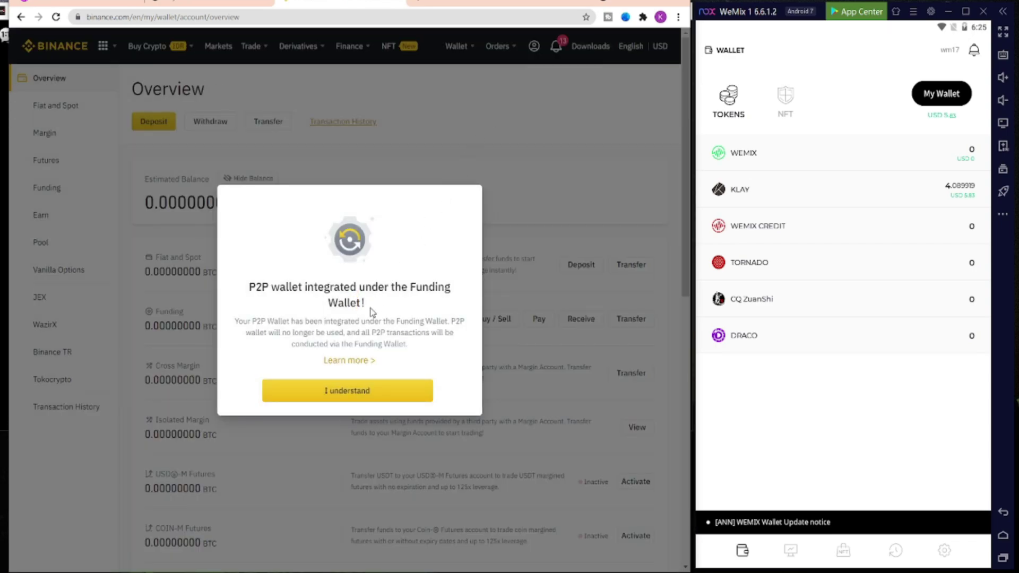
click(366, 393)
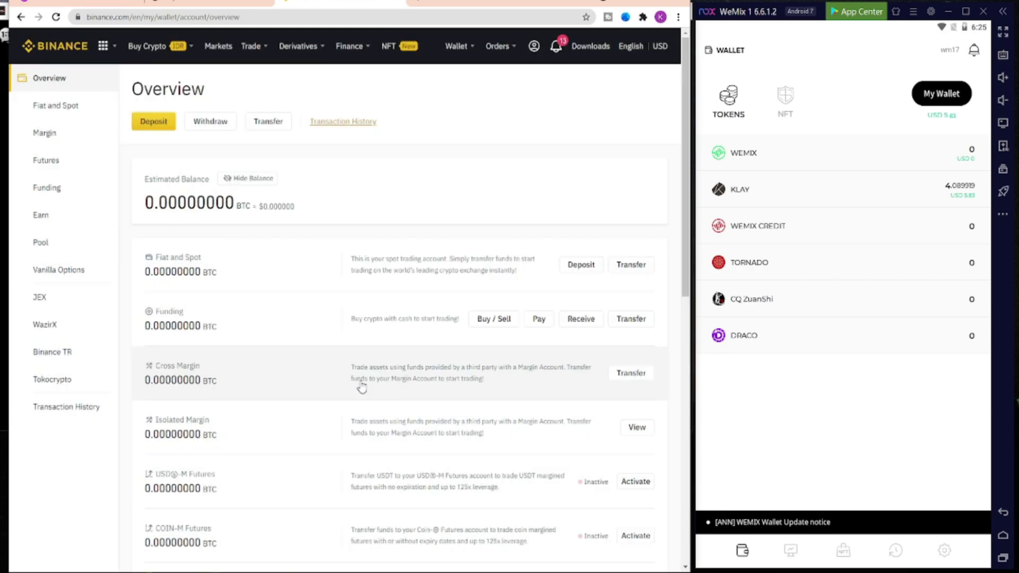
click(76, 111)
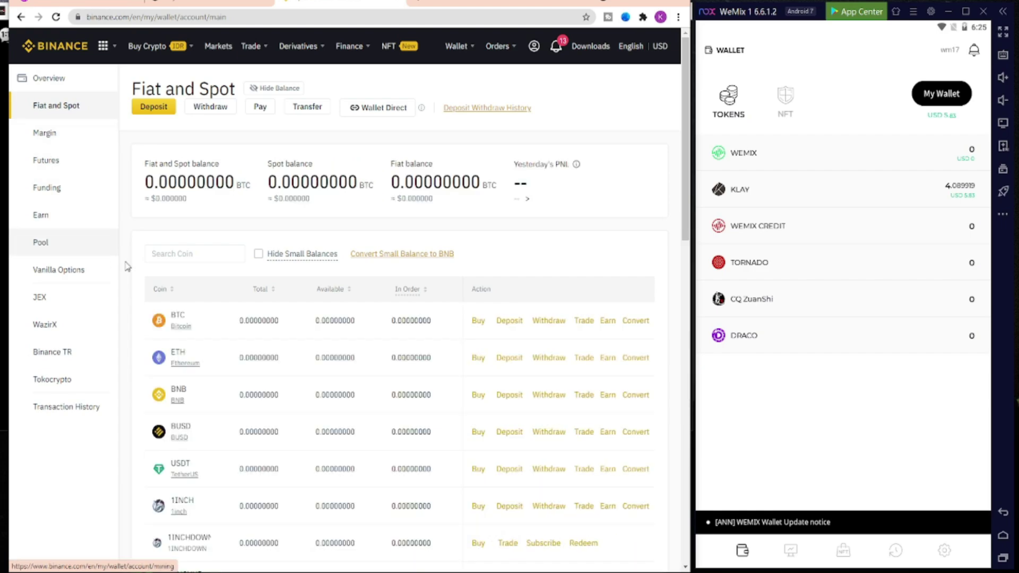
Search the Fiat and Spot wallet for klay and open the deposit page for KLAY.
scroll(291, 336, down, 2)
scroll(284, 331, up, 2)
click(196, 255)
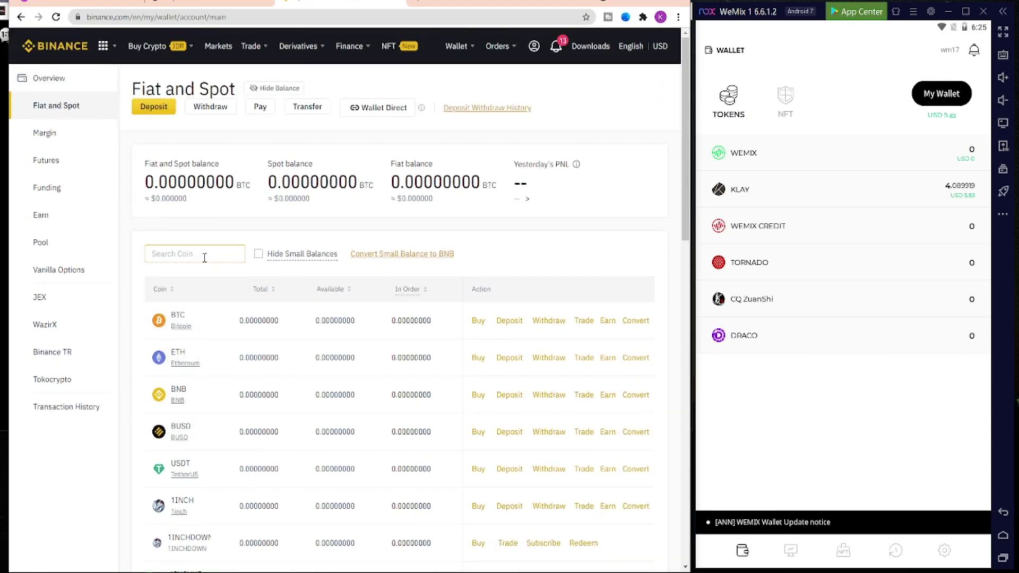
text(klay)
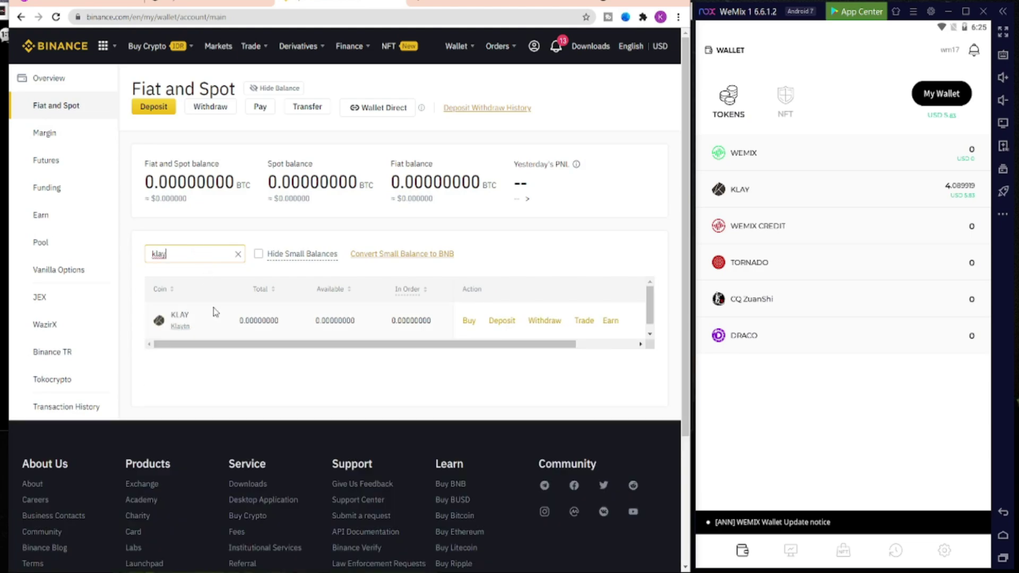
drag(527, 345, 498, 349)
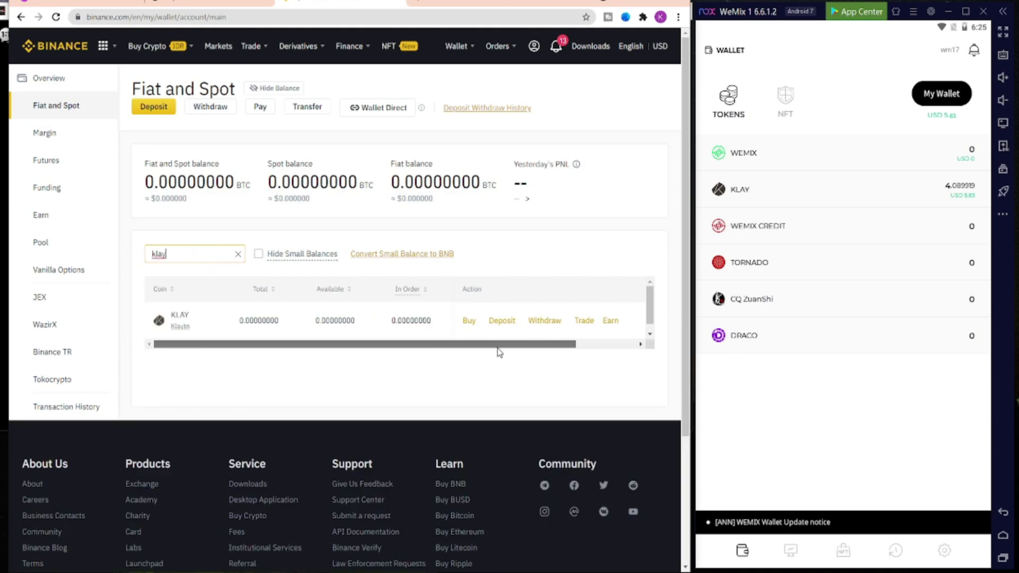
click(501, 321)
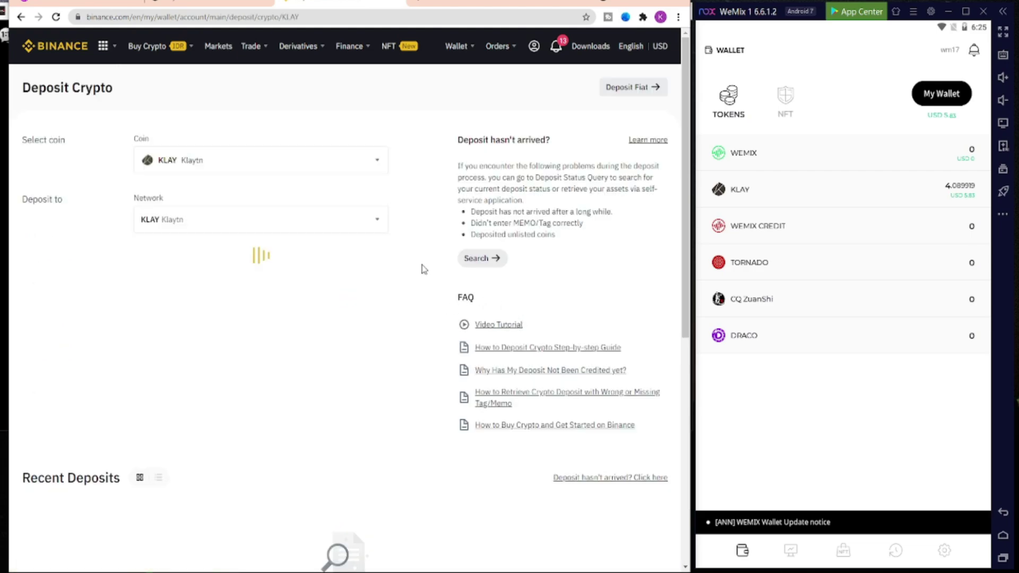
Copy the KLAY deposit address for the Klaytn network.
scroll(248, 303, down, 2)
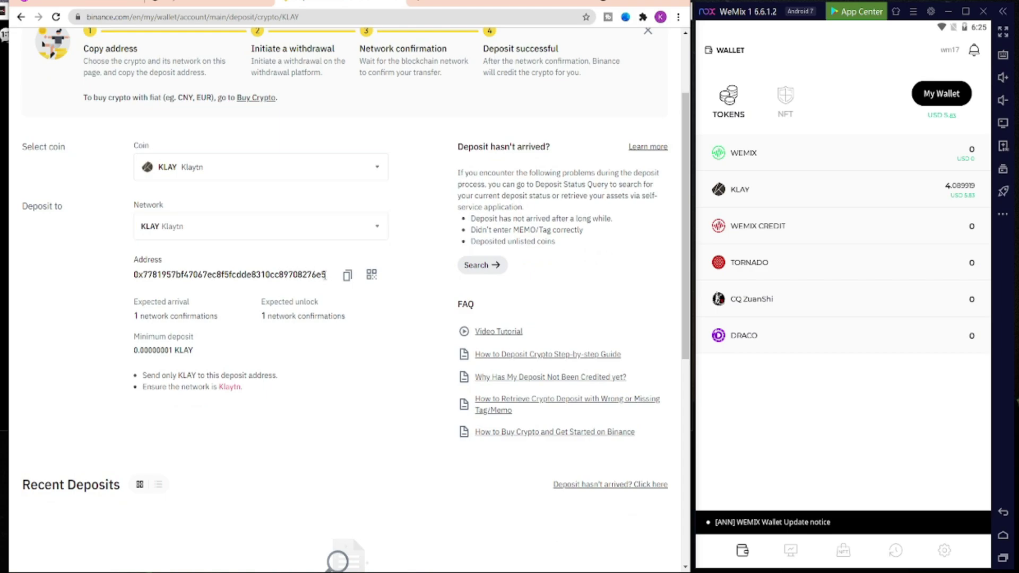
drag(325, 274, 203, 280)
click(254, 278)
click(348, 275)
scroll(287, 313, down, 3)
scroll(289, 318, up, 3)
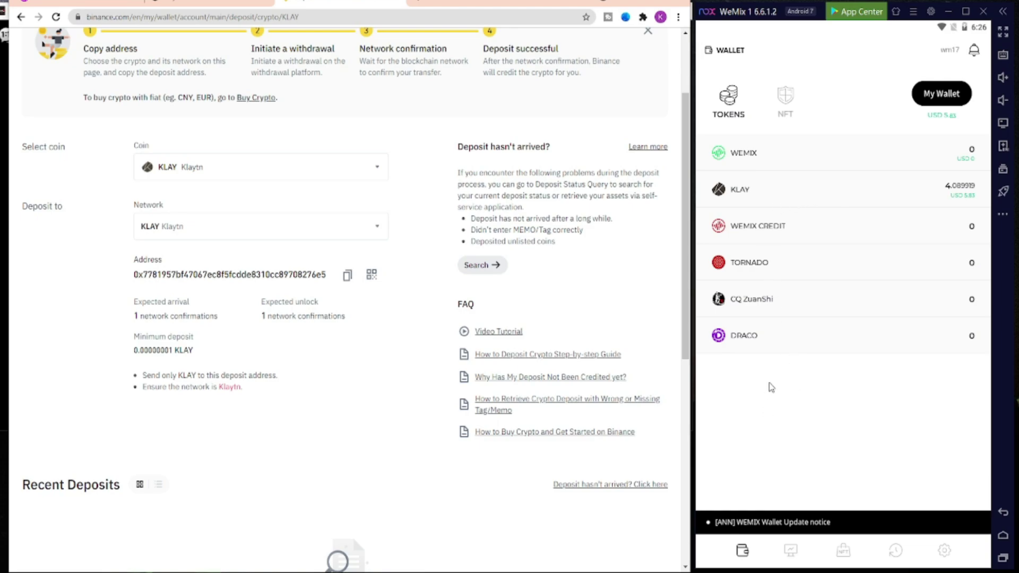
Switch to the WeMix wallet, start sending KLAY tokens and paste the Binance deposit address as the recipient.
click(788, 197)
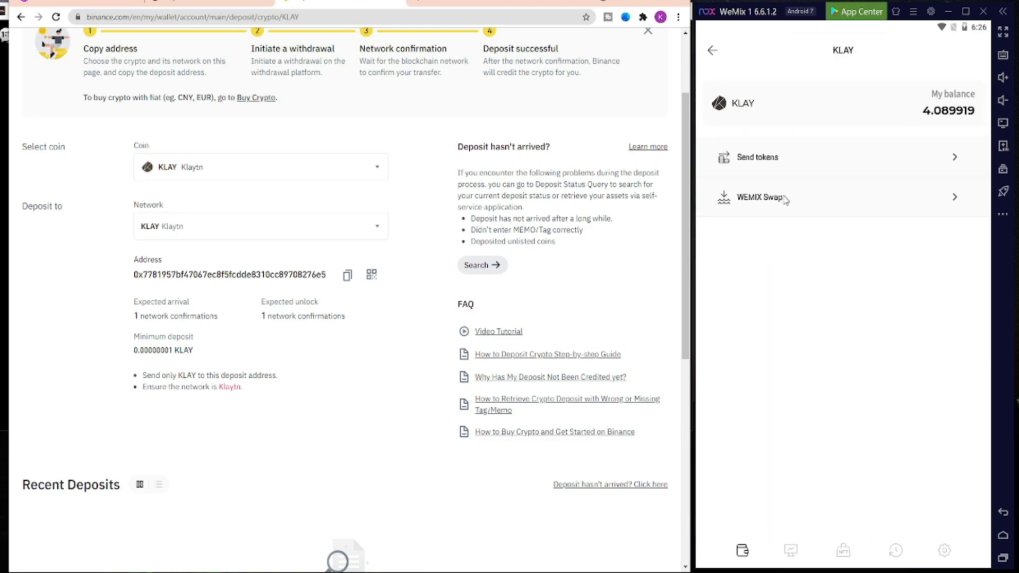
click(713, 50)
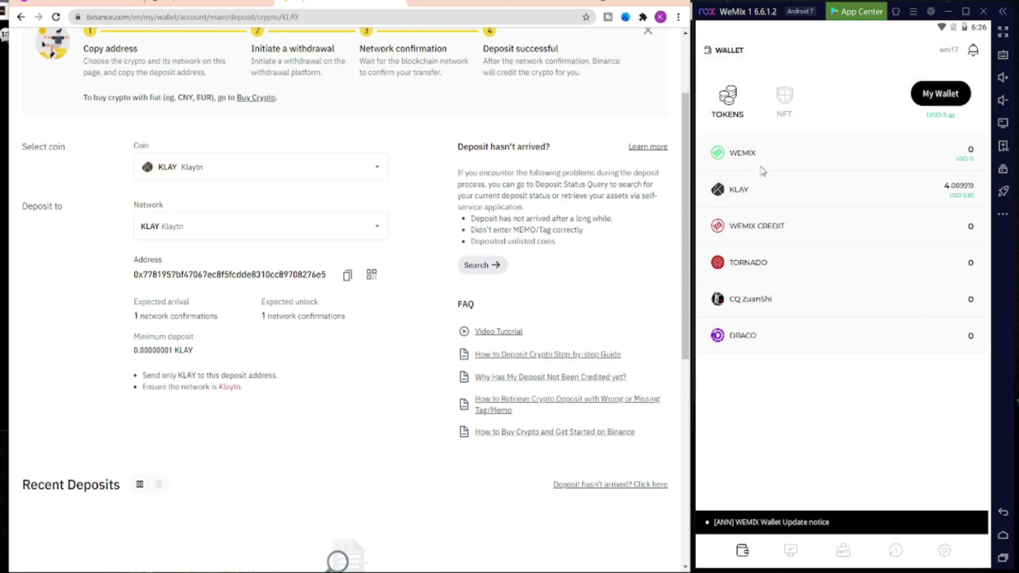
click(868, 191)
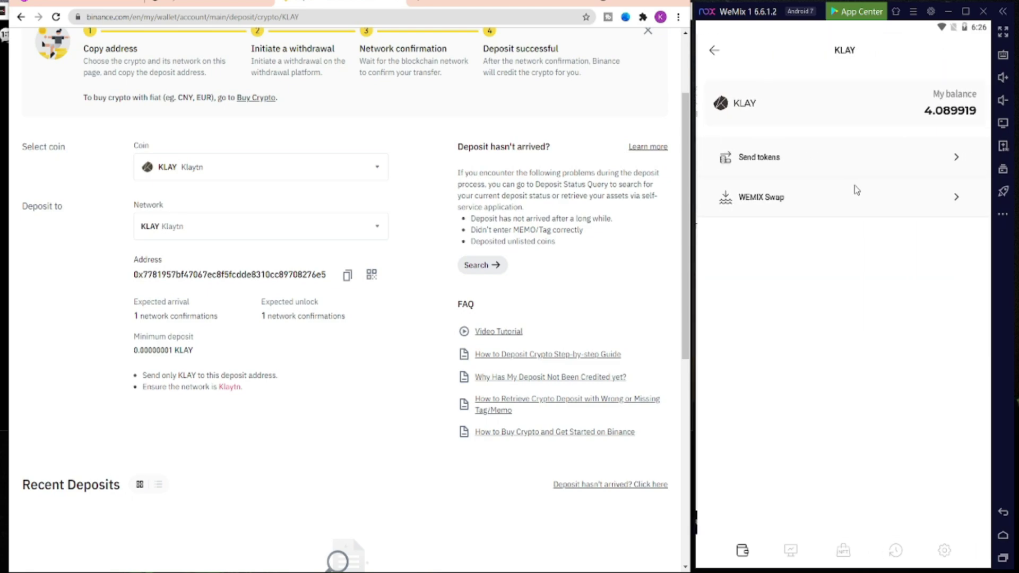
click(817, 160)
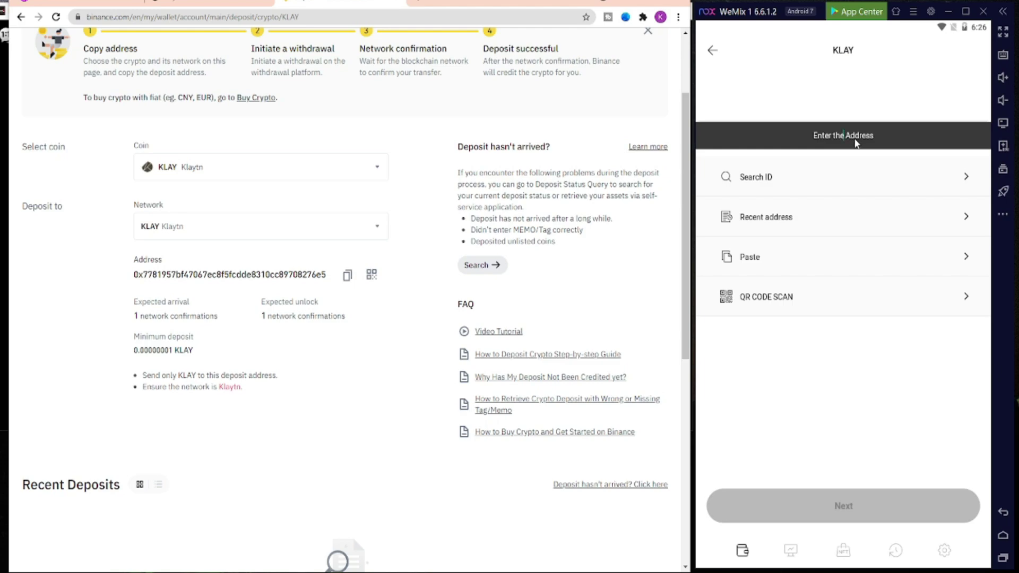
key(ctrl+v)
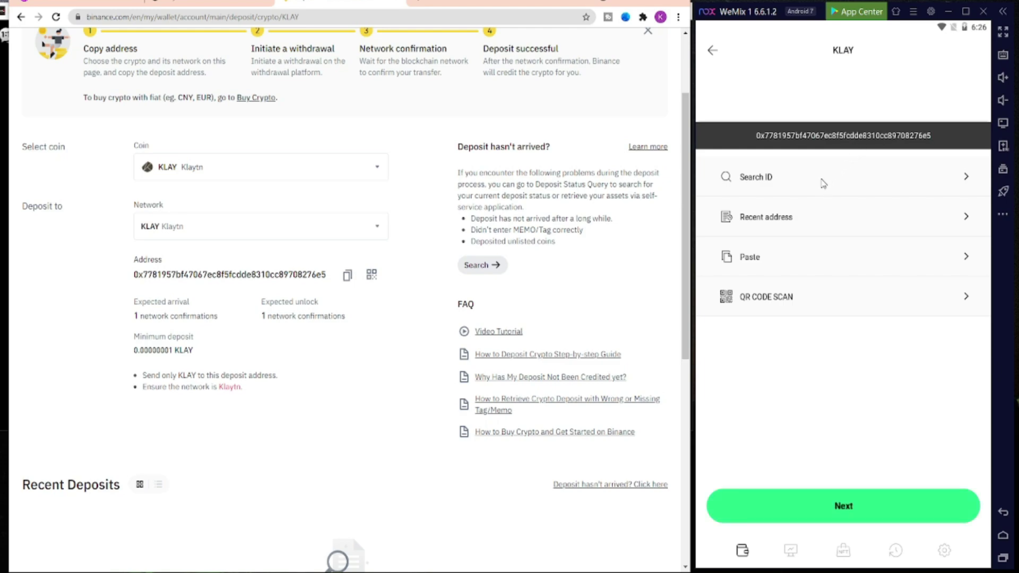
View the recently used addresses and the WEMIX ID search, then return to the recipient address page.
click(799, 217)
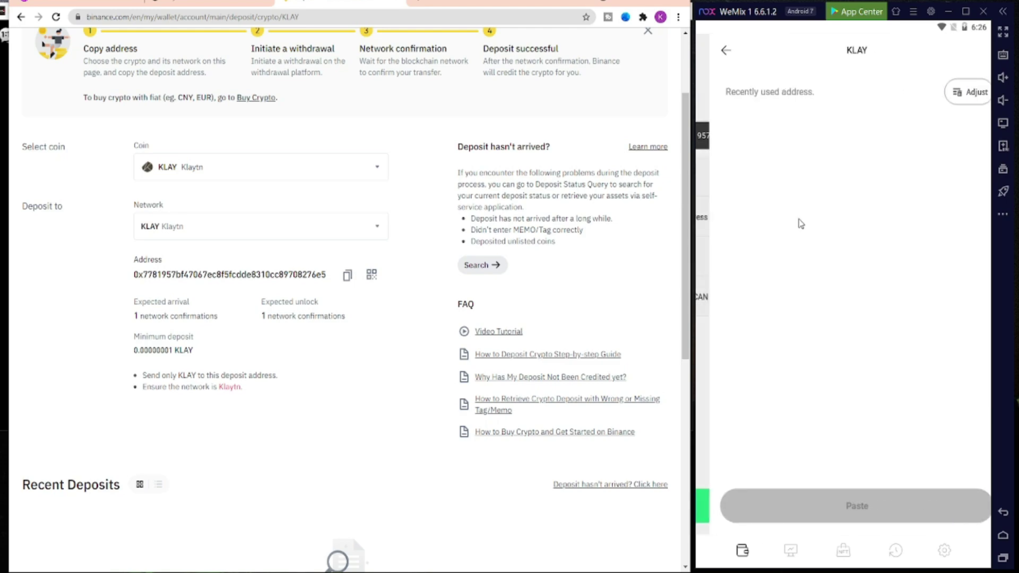
click(712, 50)
click(785, 183)
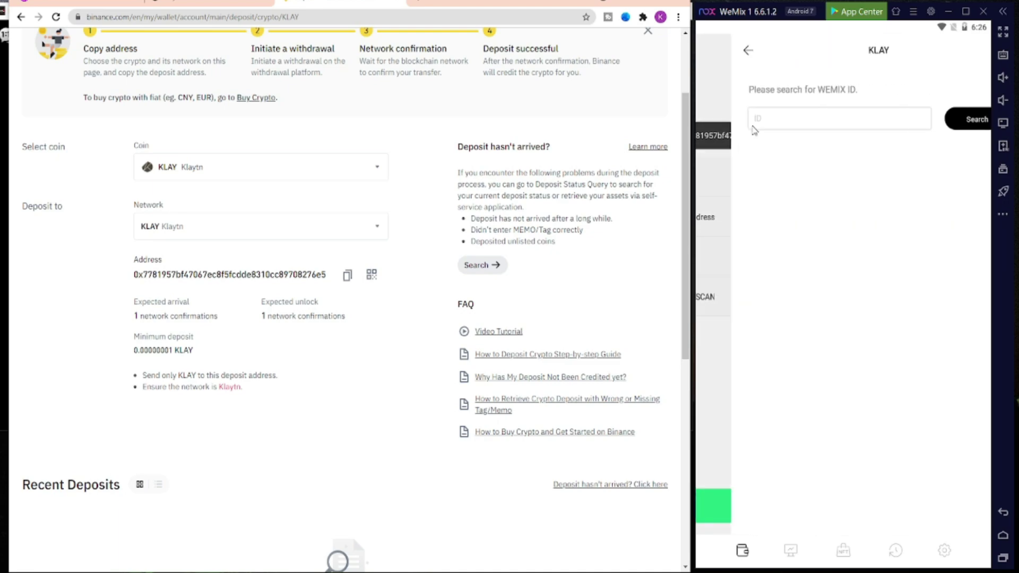
click(714, 51)
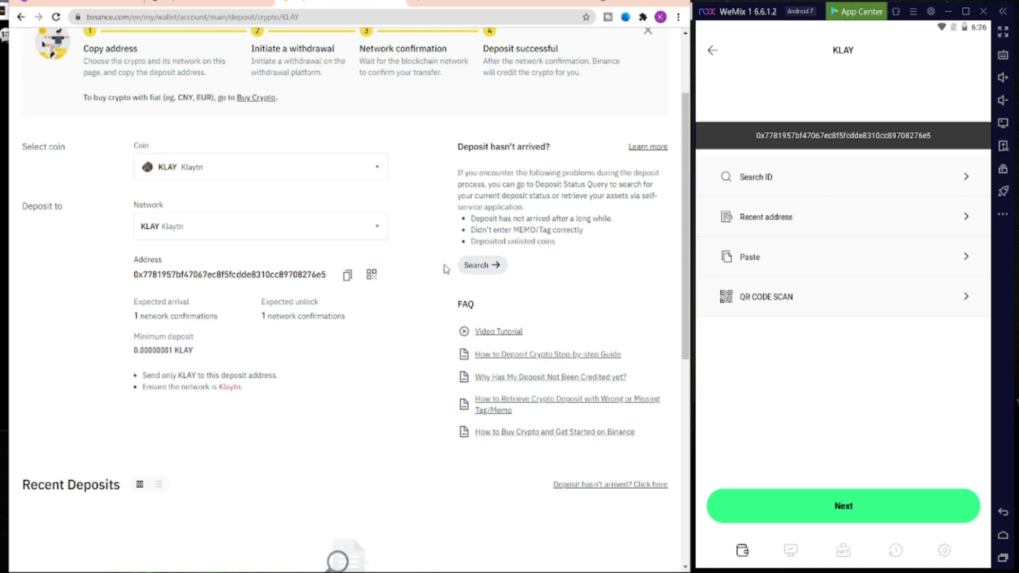
Compare the first and last characters of the pasted recipient address with the Binance KLAY deposit address.
drag(138, 275, 163, 276)
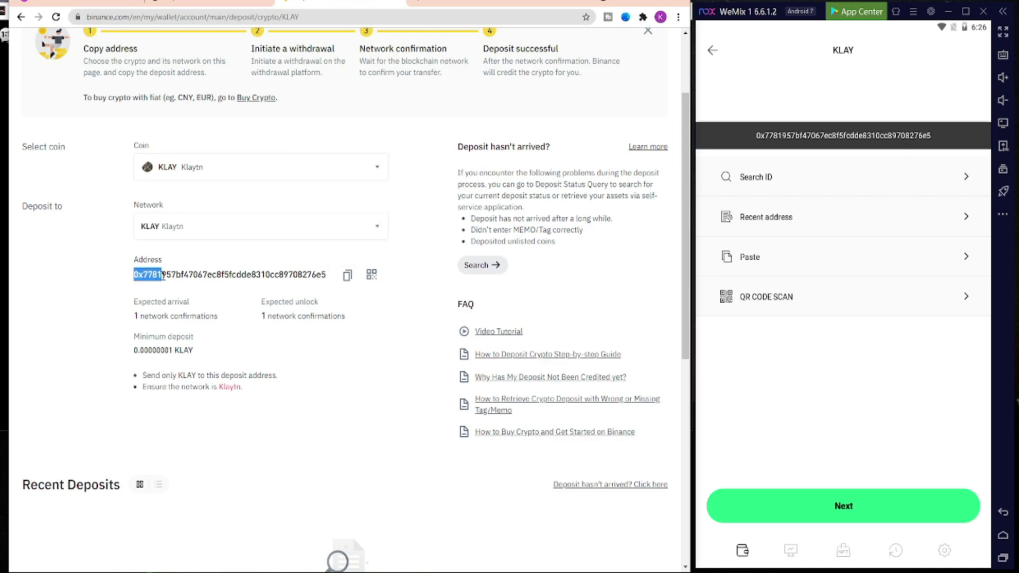
click(770, 148)
click(756, 143)
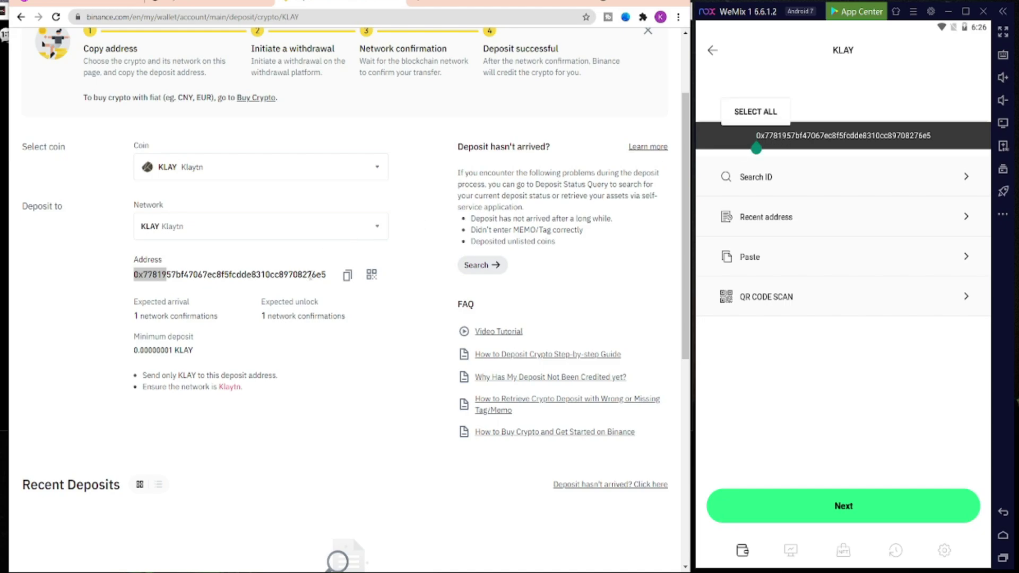
drag(302, 275, 326, 275)
click(929, 139)
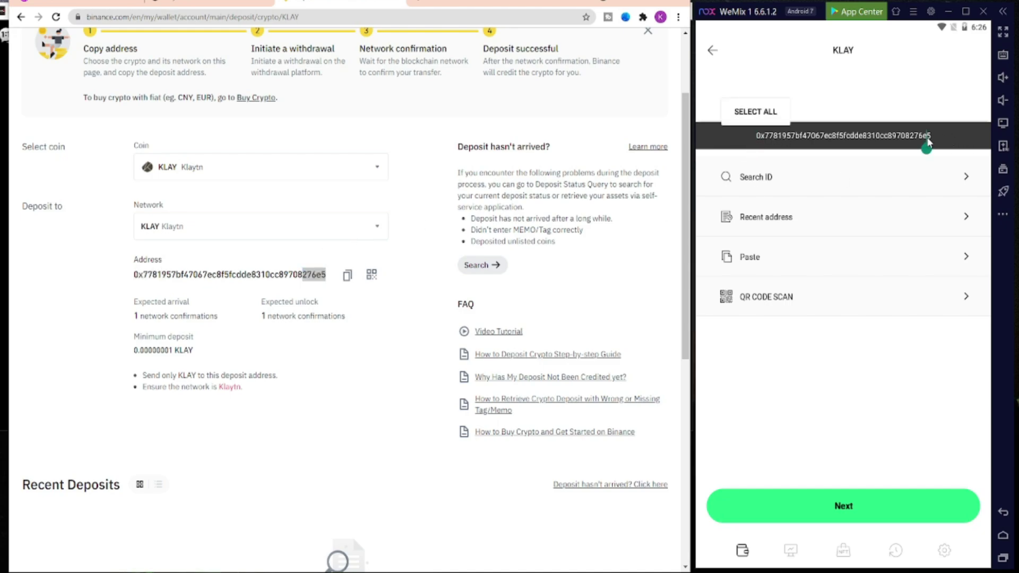
Set the KLAY transfer amount to the maximum available and continue to the transfer summary.
click(879, 505)
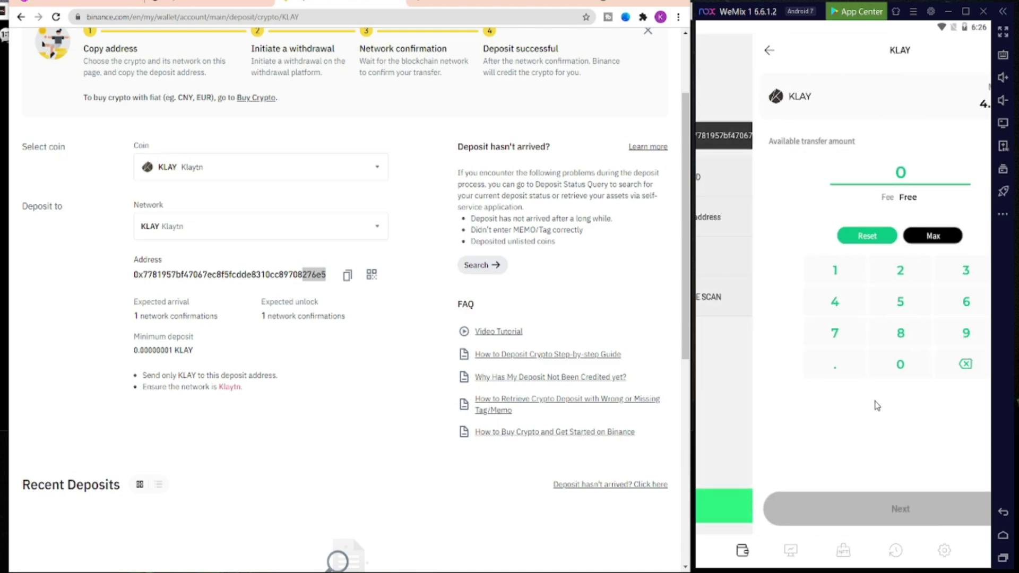
click(878, 235)
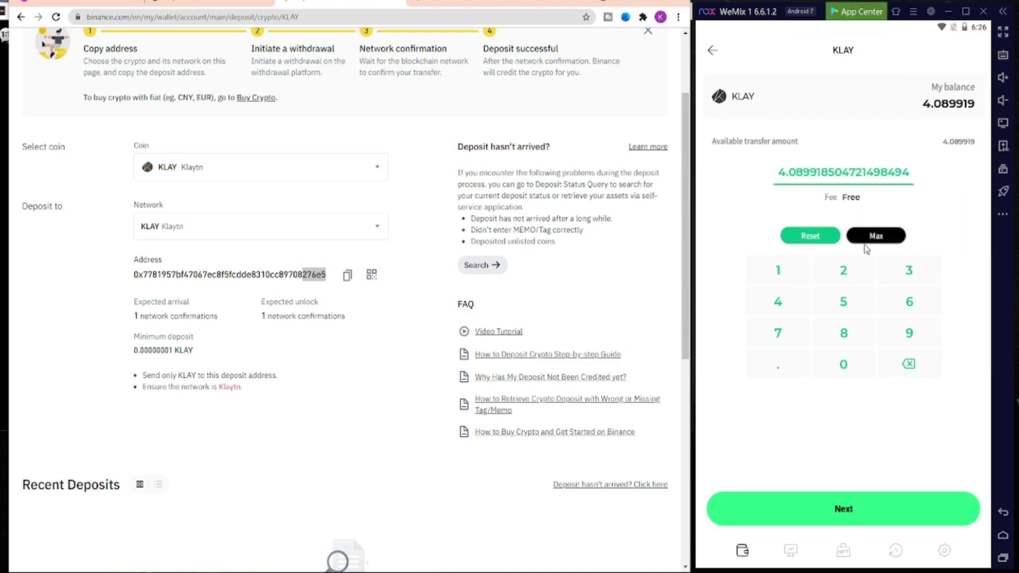
click(862, 509)
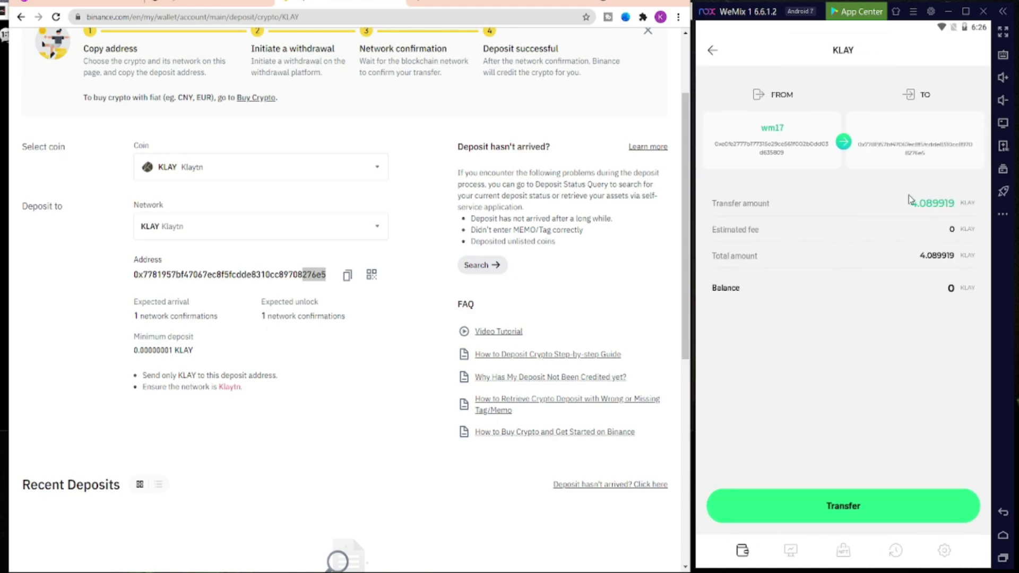
Submit the KLAY transfer, enter the wallet password to authorise it, and close the completion page.
click(873, 504)
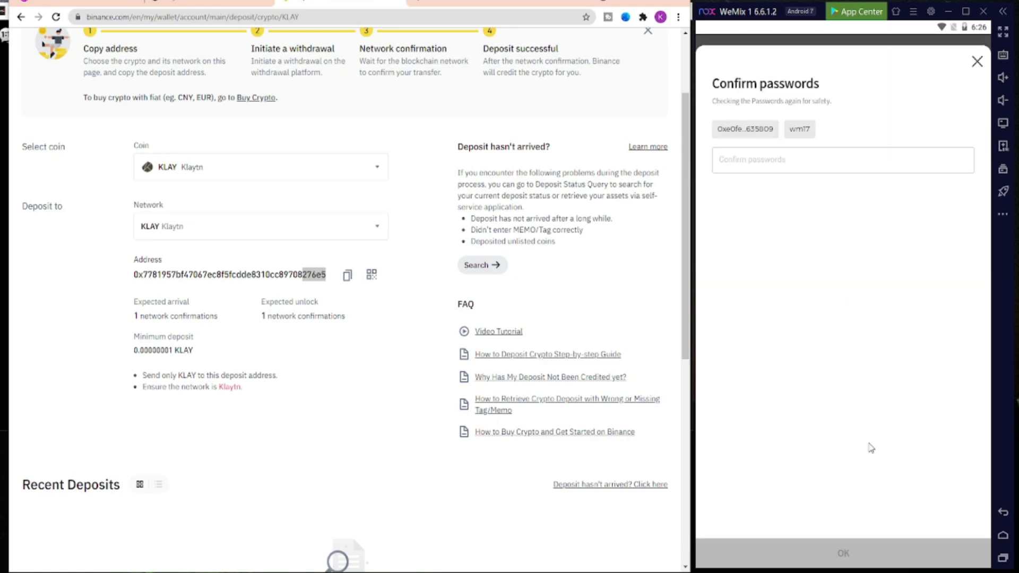
click(833, 169)
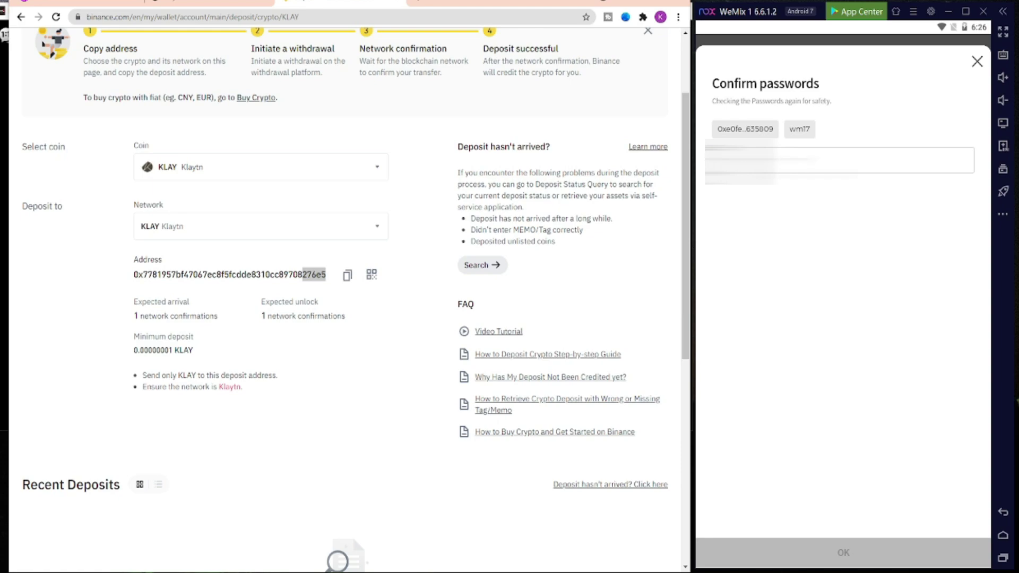
key(ctrl+v)
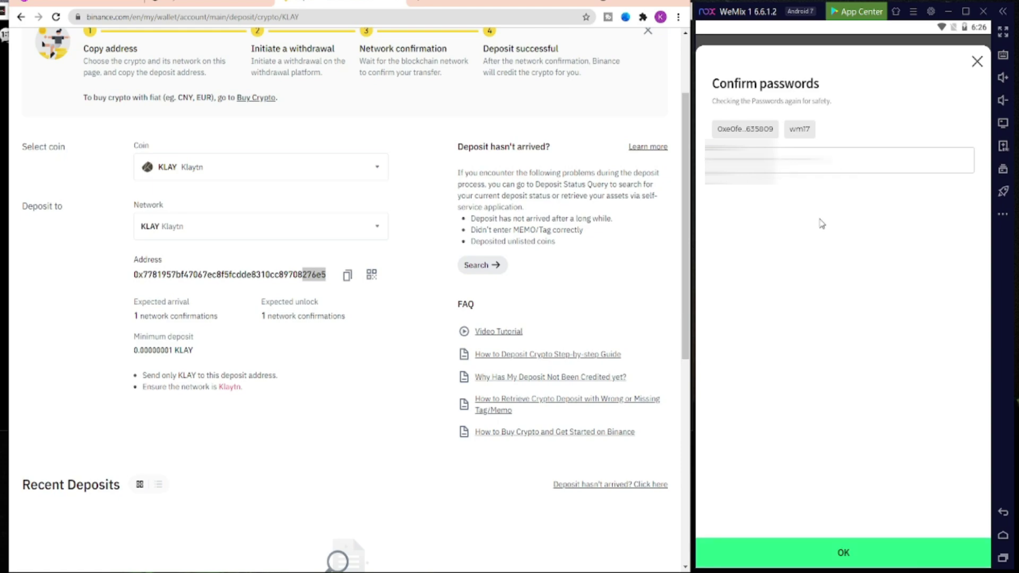
click(845, 553)
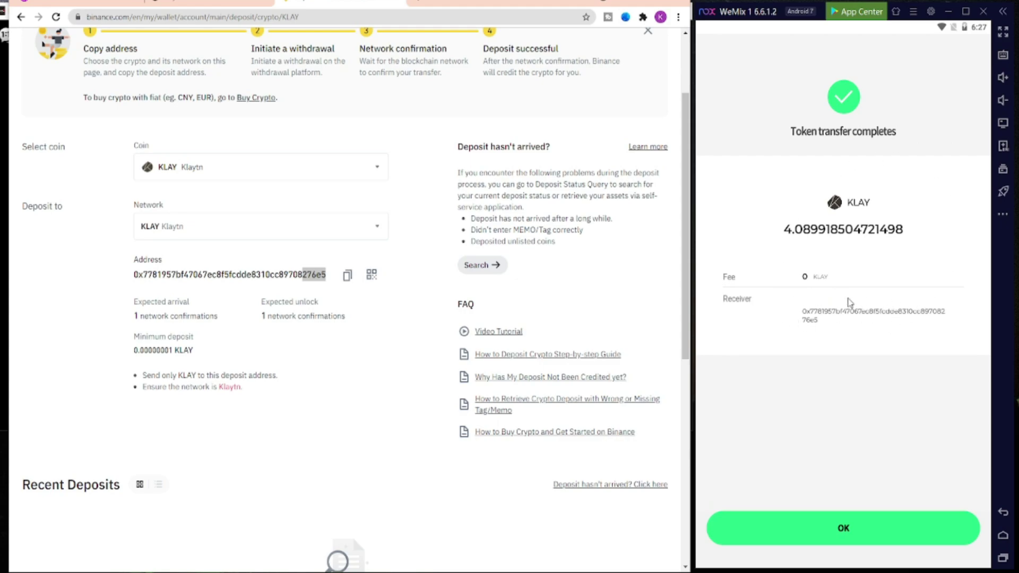
click(853, 527)
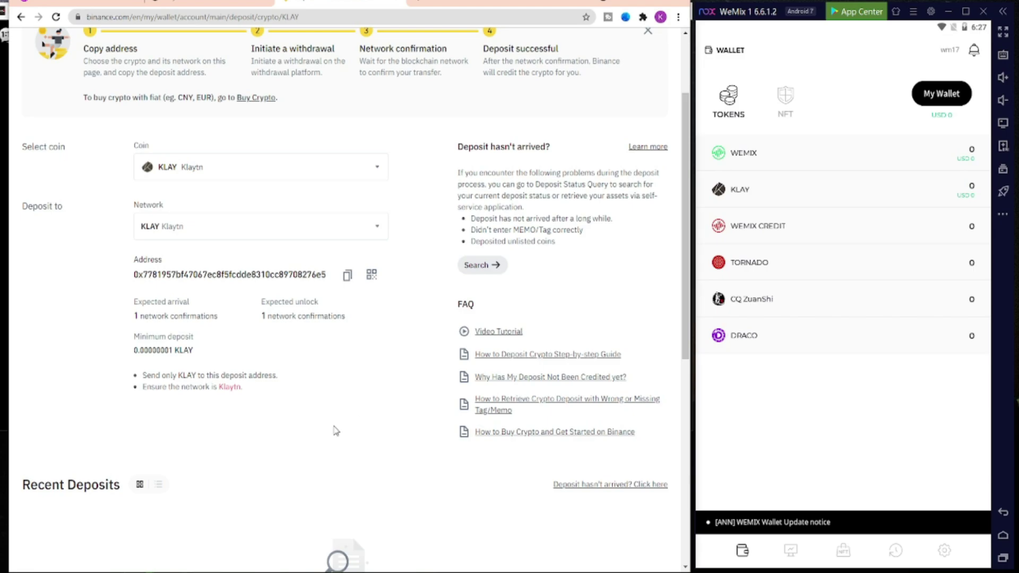
Switch to Binance and check the KLAY balance and its dollar value in the Fiat and Spot wallet.
scroll(334, 428, up, 3)
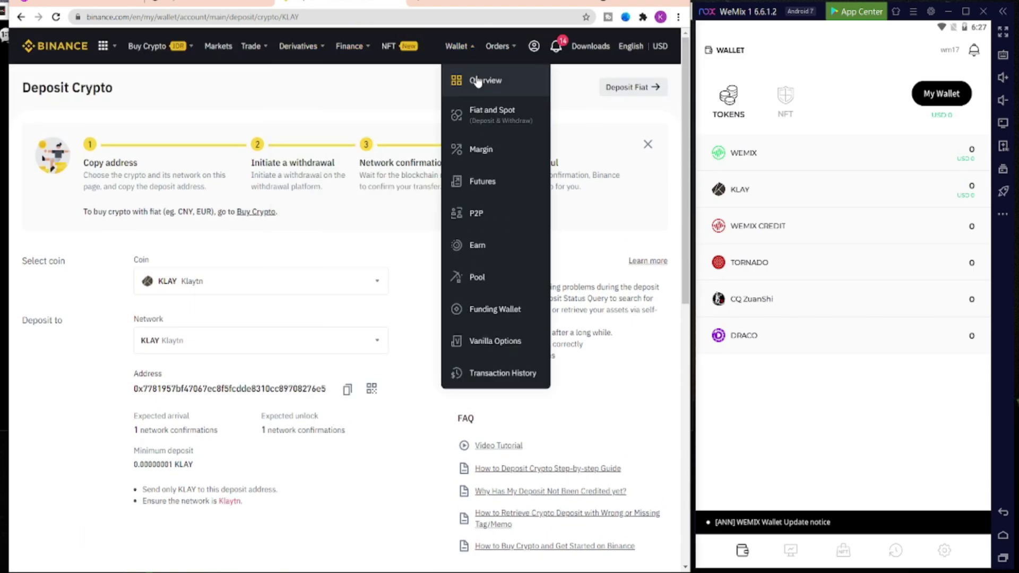
click(481, 77)
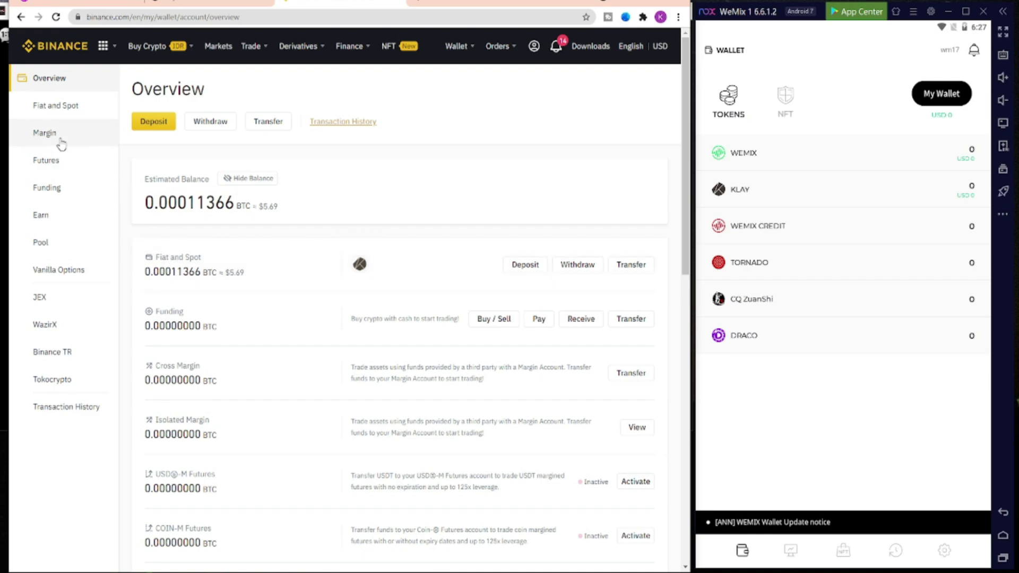
click(69, 105)
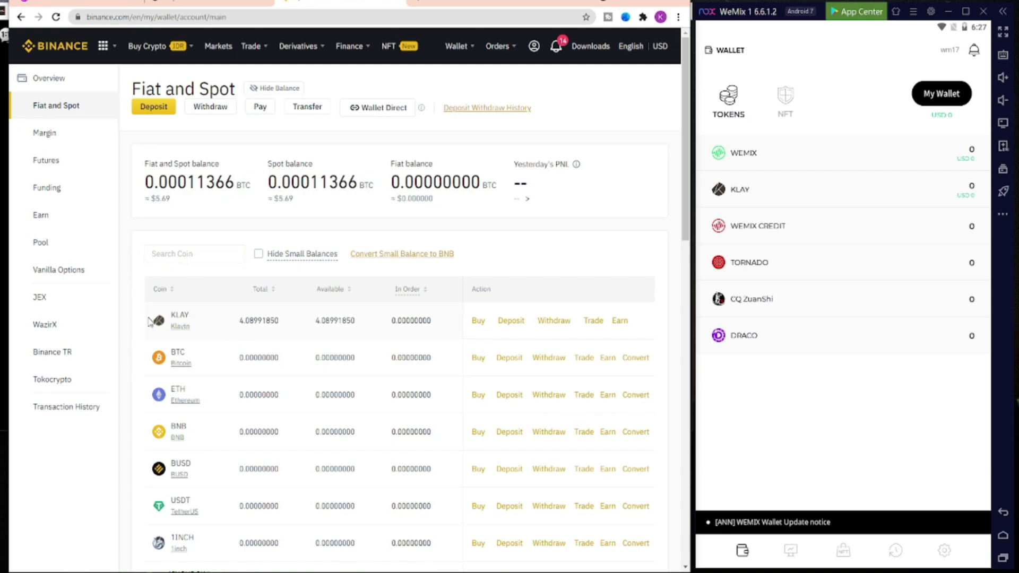
drag(239, 321, 421, 330)
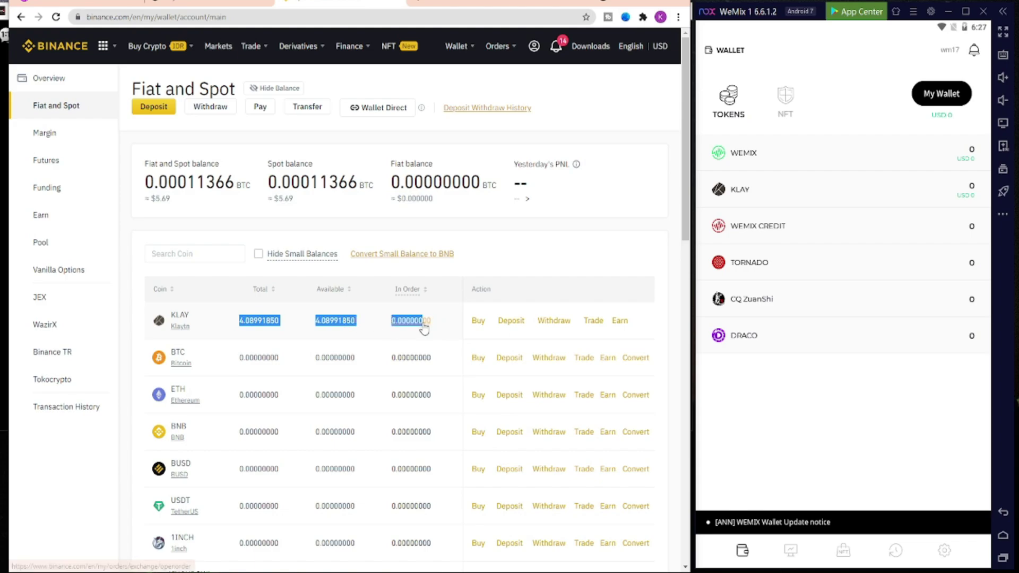
click(178, 231)
drag(154, 198, 186, 202)
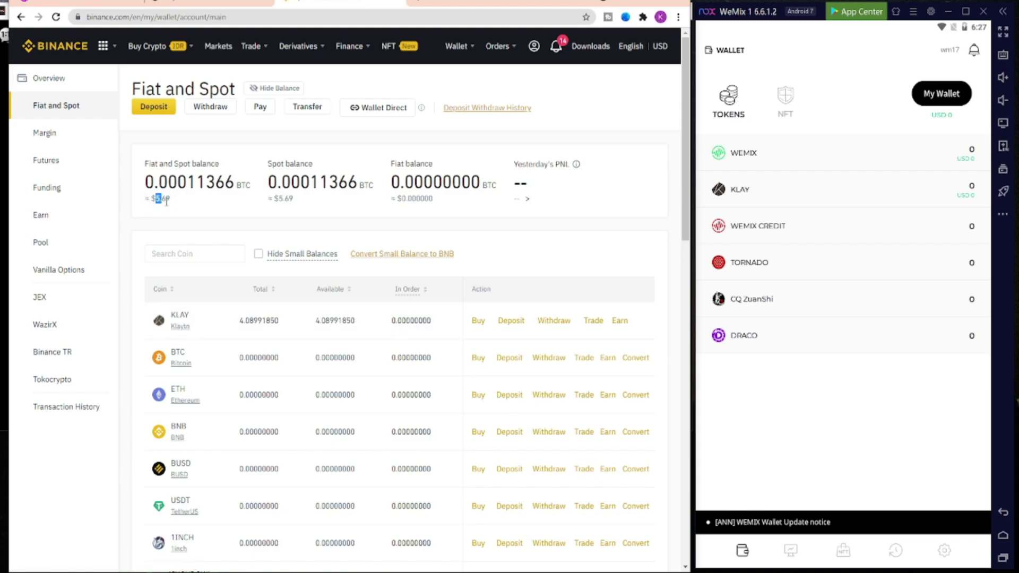
click(172, 219)
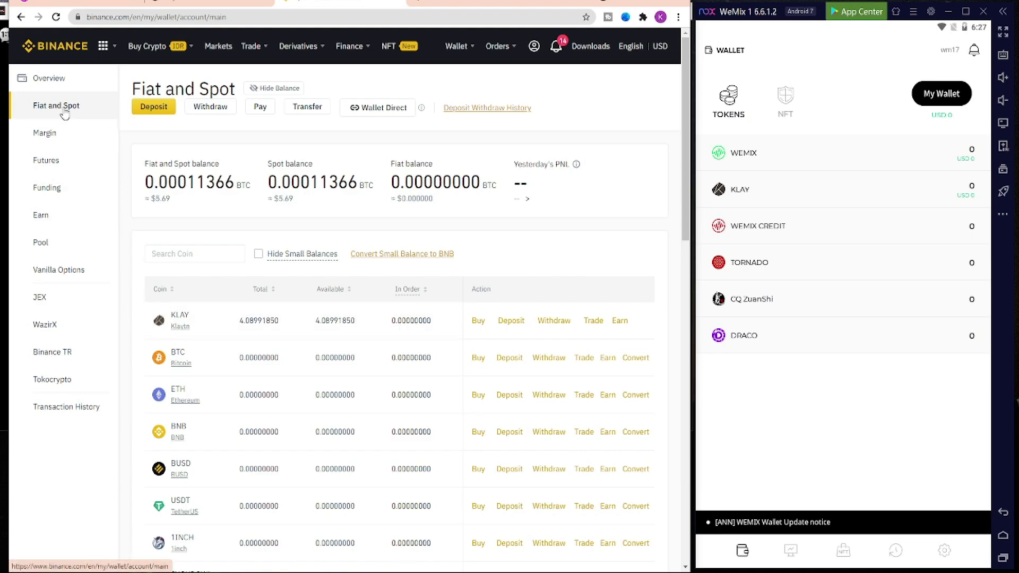
Try to choose KLAY as the source coin in the Convert & OTC Portal by searching for "klay".
click(63, 85)
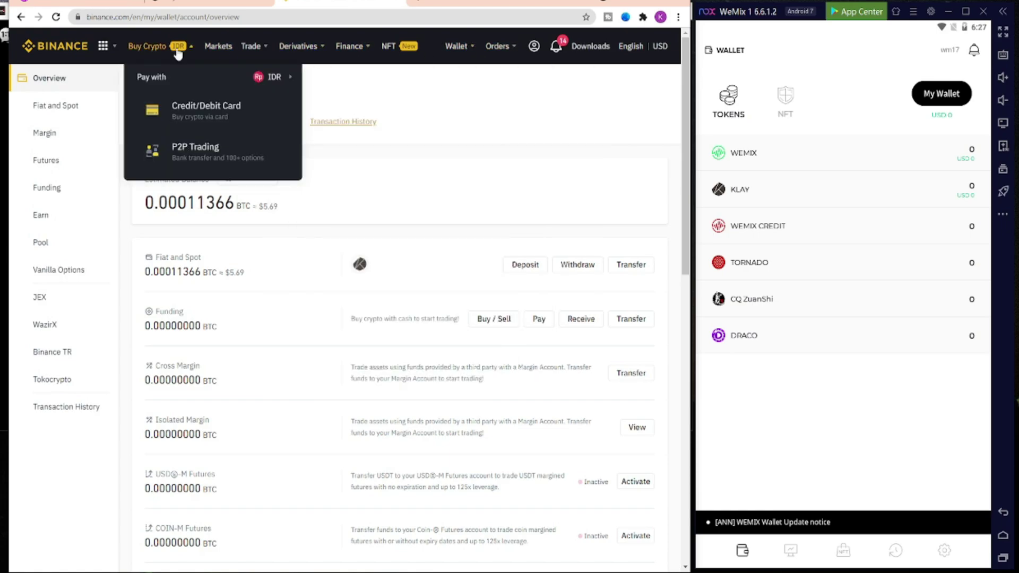
mouse_move(262, 49)
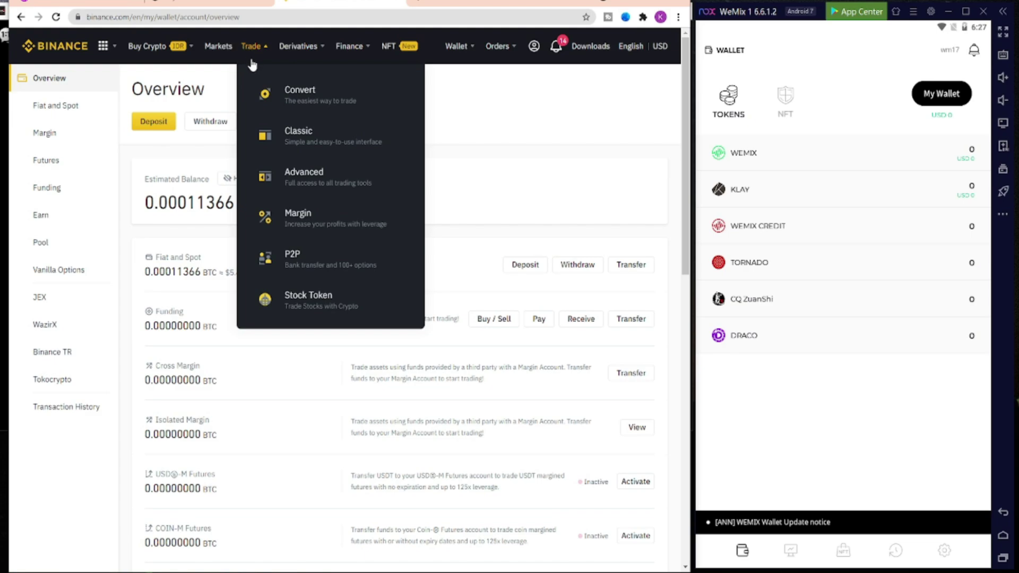
click(277, 116)
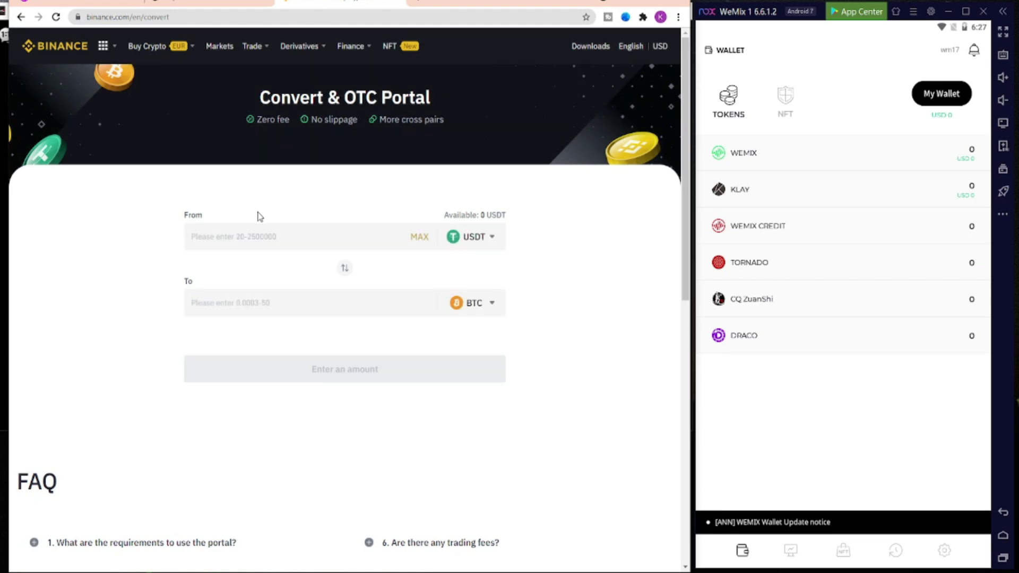
click(481, 237)
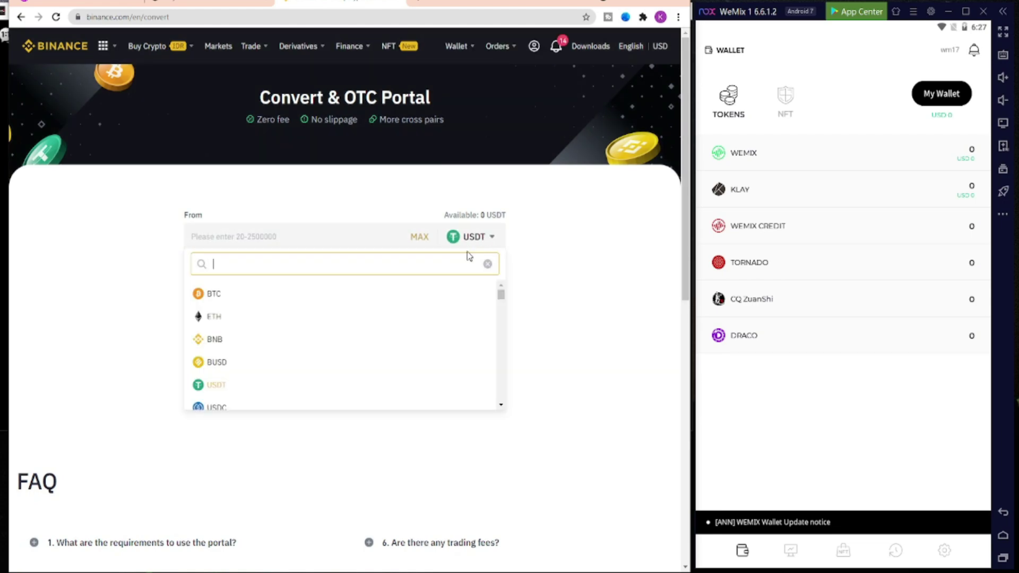
text(k)
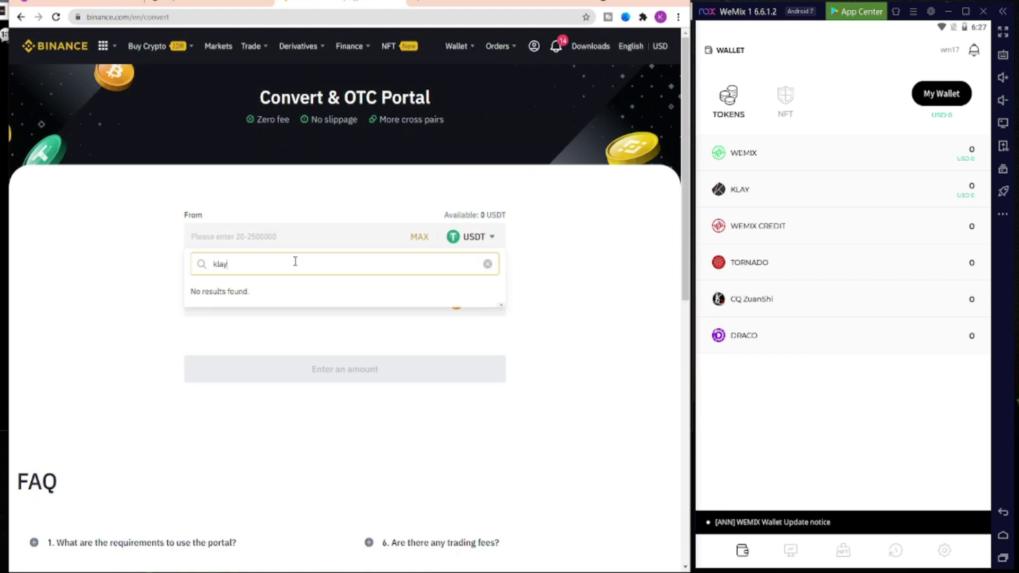
text(la)
key(BackSpace)
key(BackSpace)
key(BackSpace)
click(96, 237)
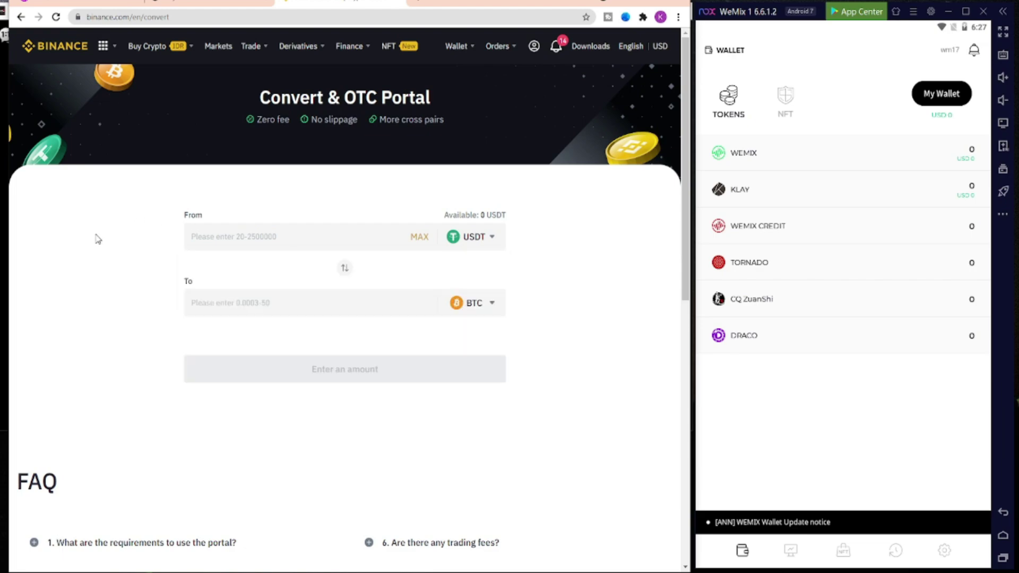
Search the Binance Markets page for "klay".
click(225, 52)
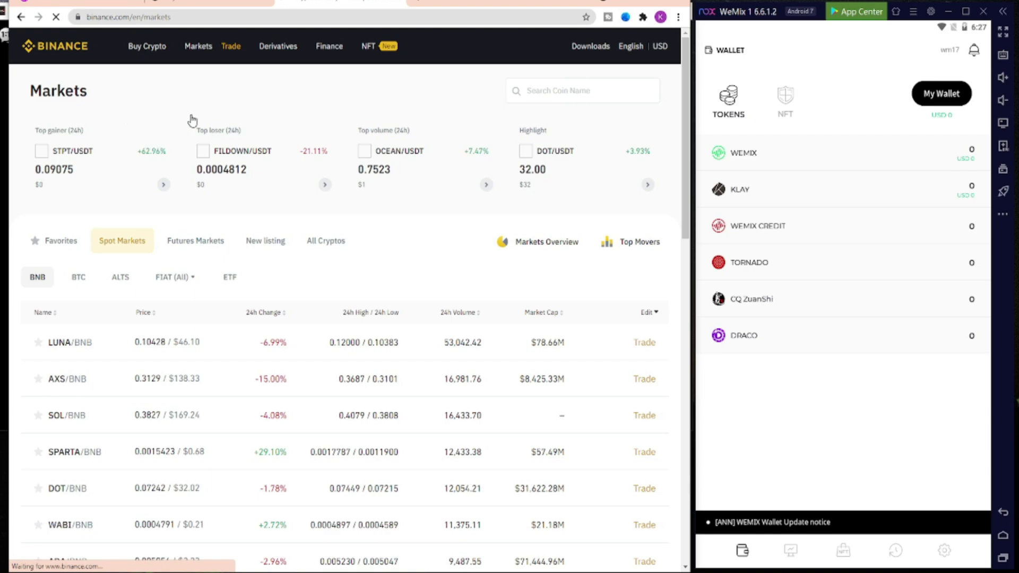
click(566, 96)
text(klay)
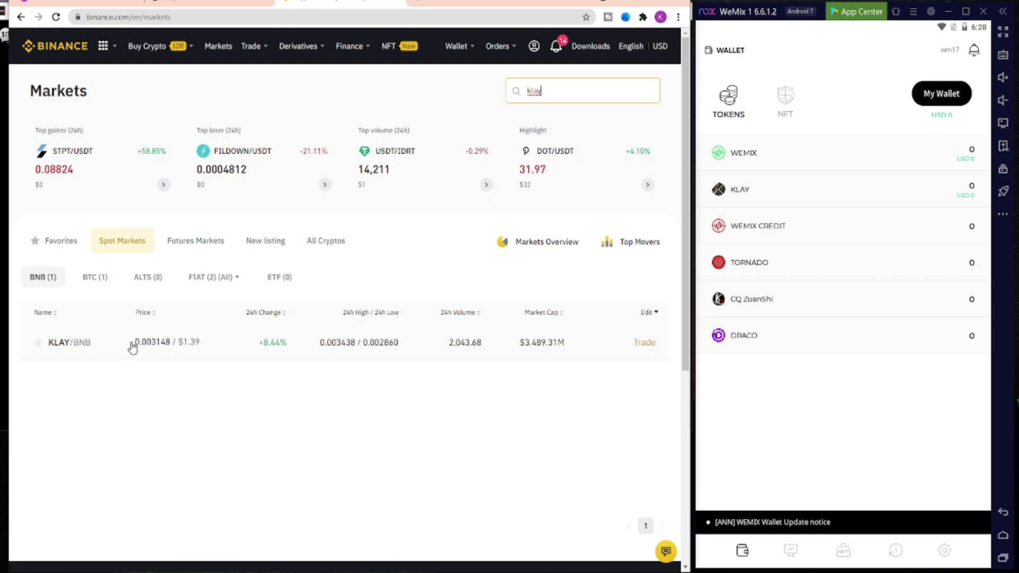
Search Google for "binance klay usdt" in a new tab and open the KLAY/USDT Binance Spot page.
click(412, 6)
text(binance klay)
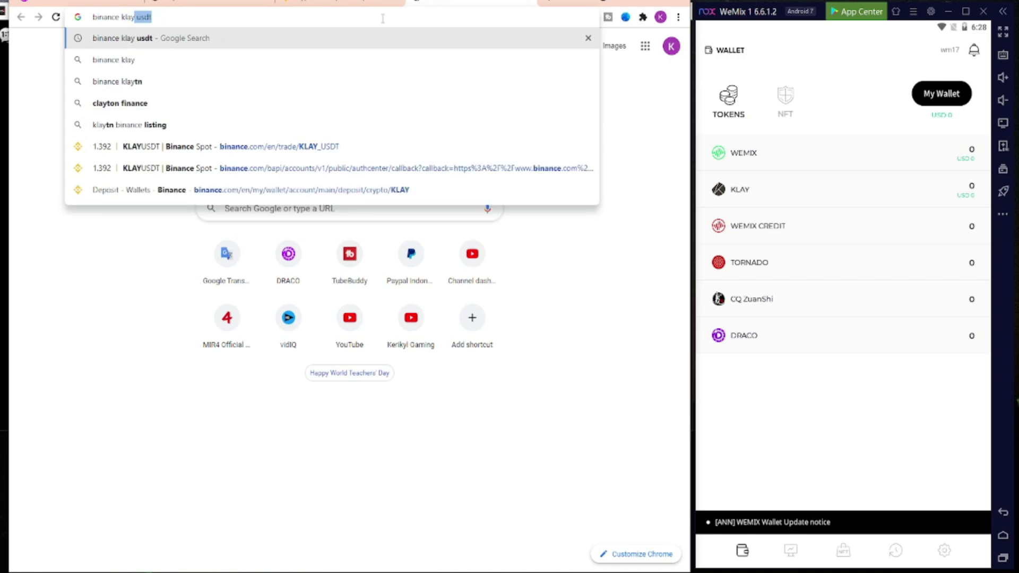
key(Return)
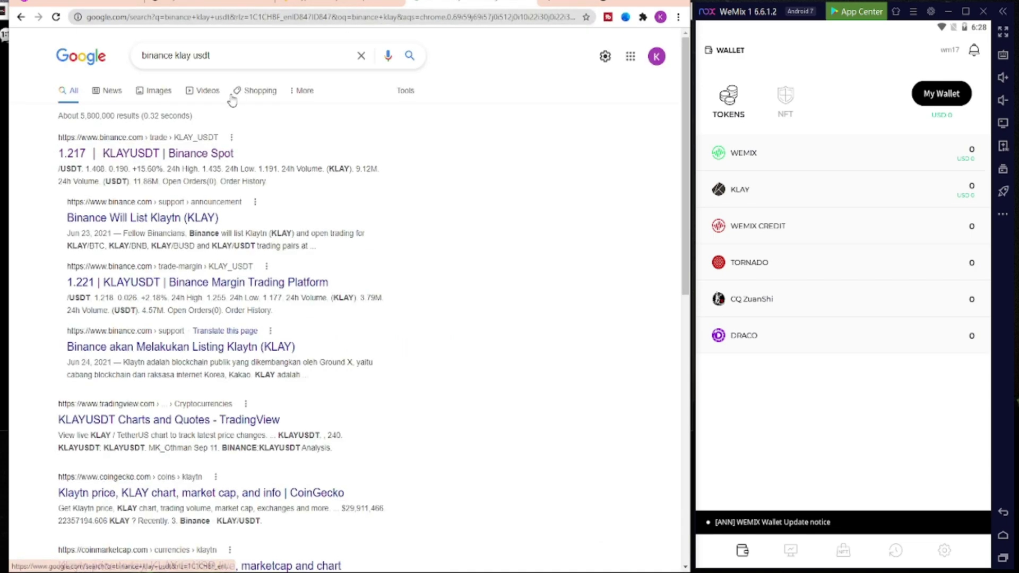
click(159, 156)
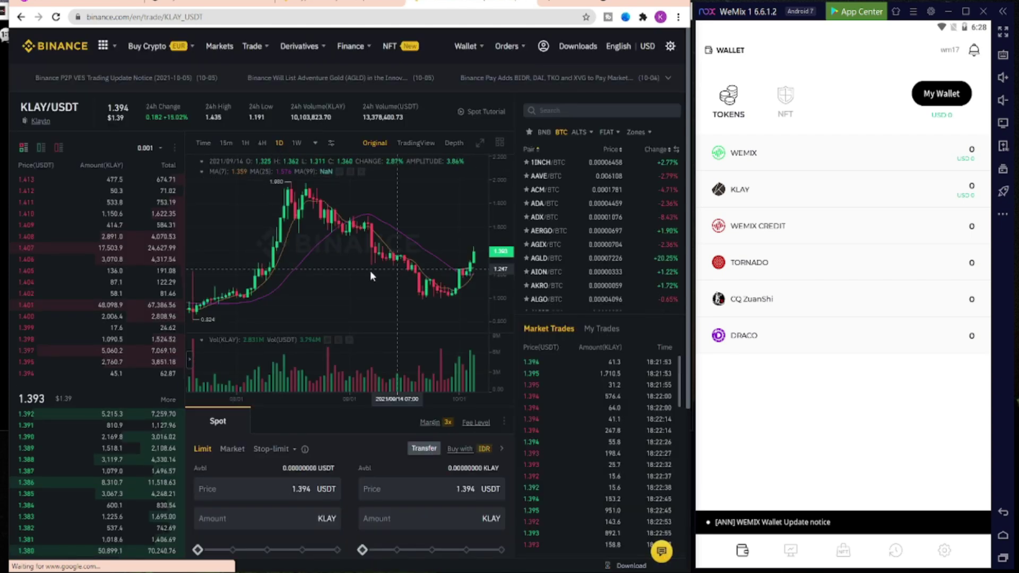
Set the limit sell amount to 4.0 KLAY at 1.394 USDT and try to place the sell order.
scroll(371, 272, down, 2)
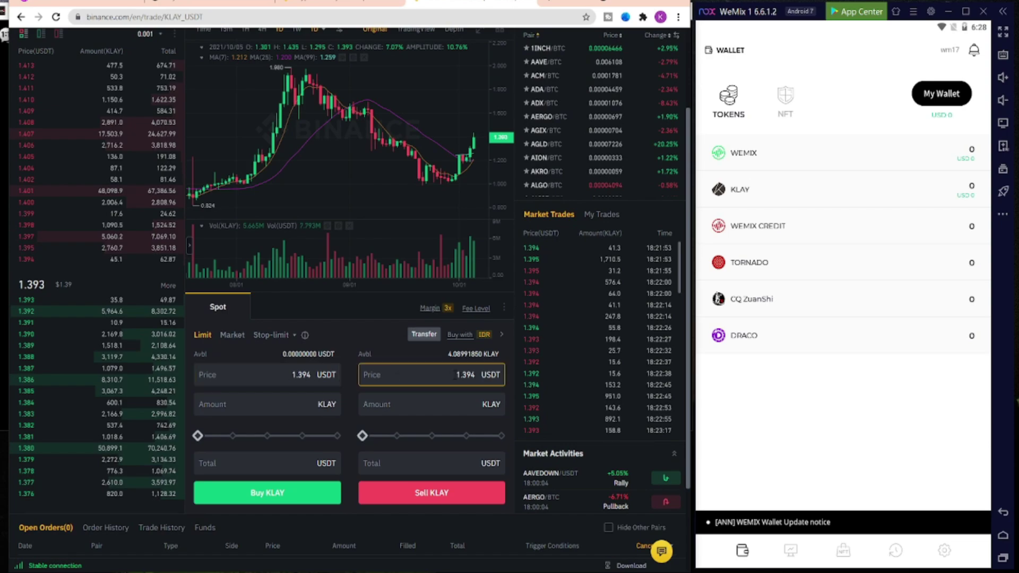
click(446, 377)
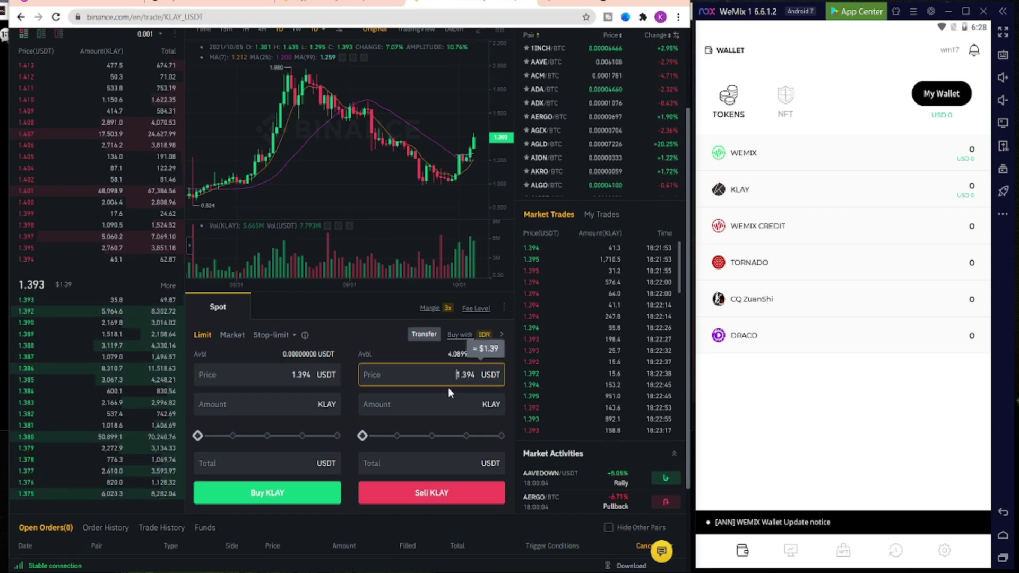
click(424, 405)
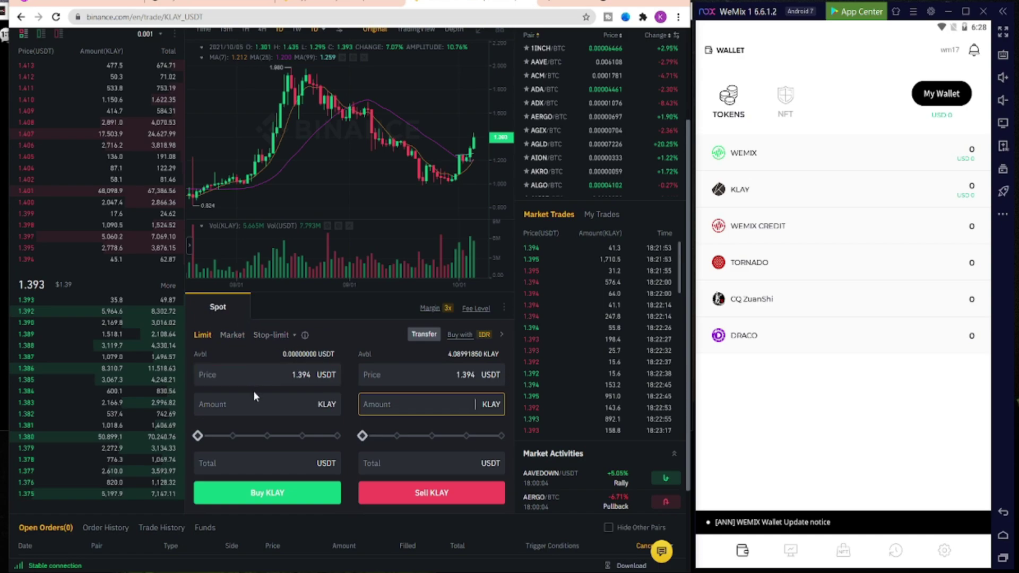
scroll(255, 396, down, 1)
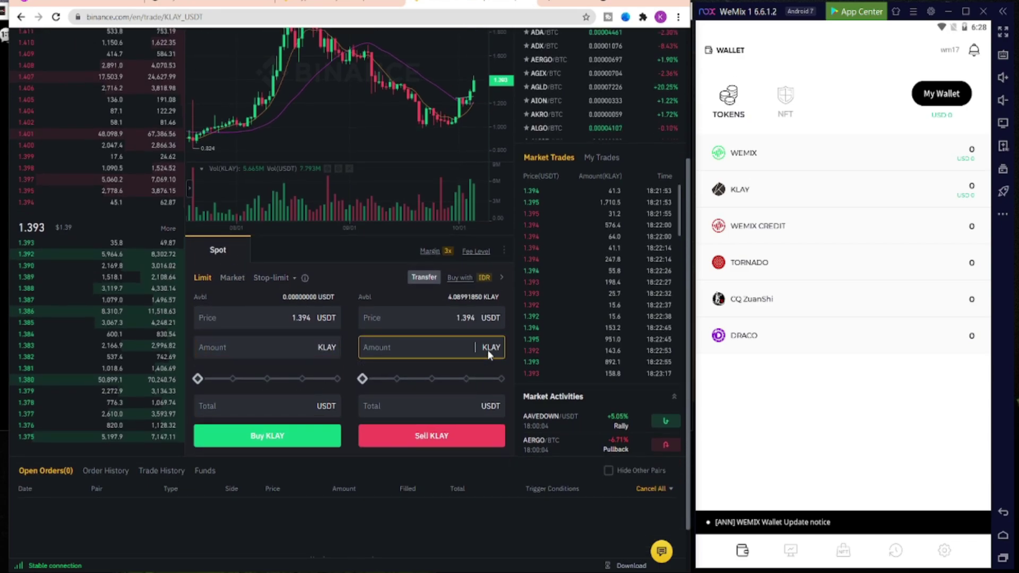
drag(363, 378, 531, 379)
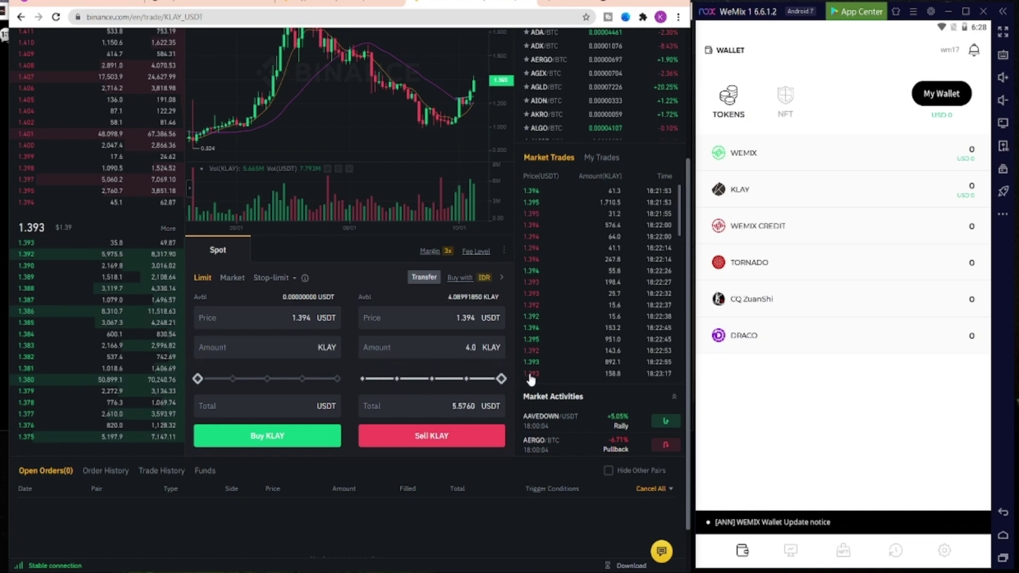
click(457, 441)
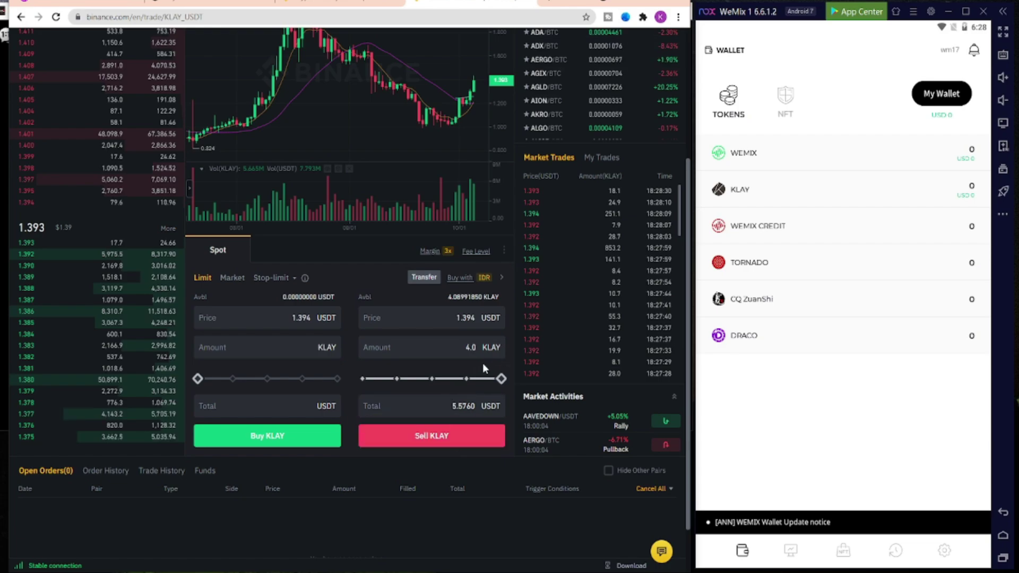
Set the limit sell amount to 3.9 KLAY and try again to sell it for USDT.
drag(500, 379, 533, 377)
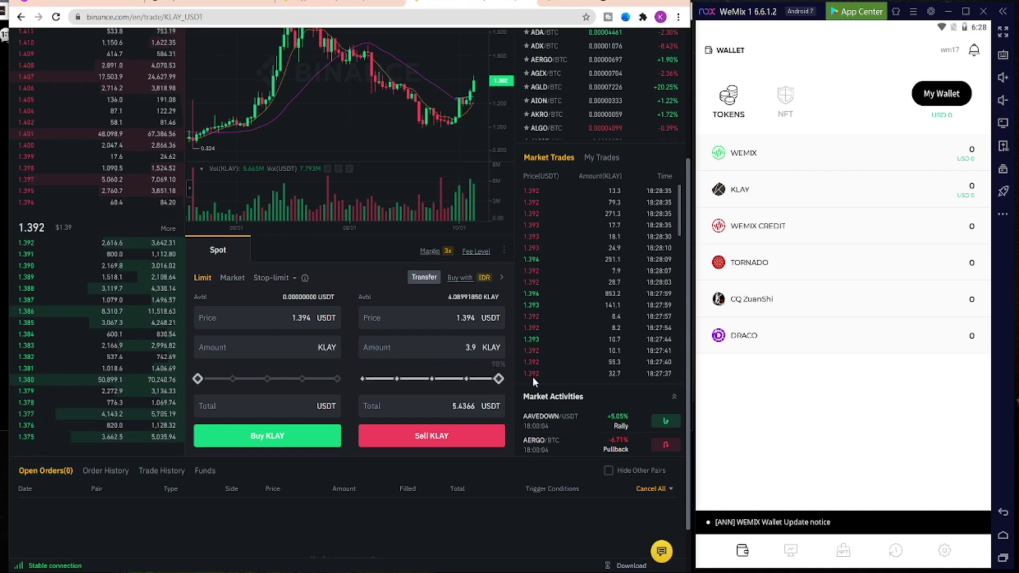
click(455, 438)
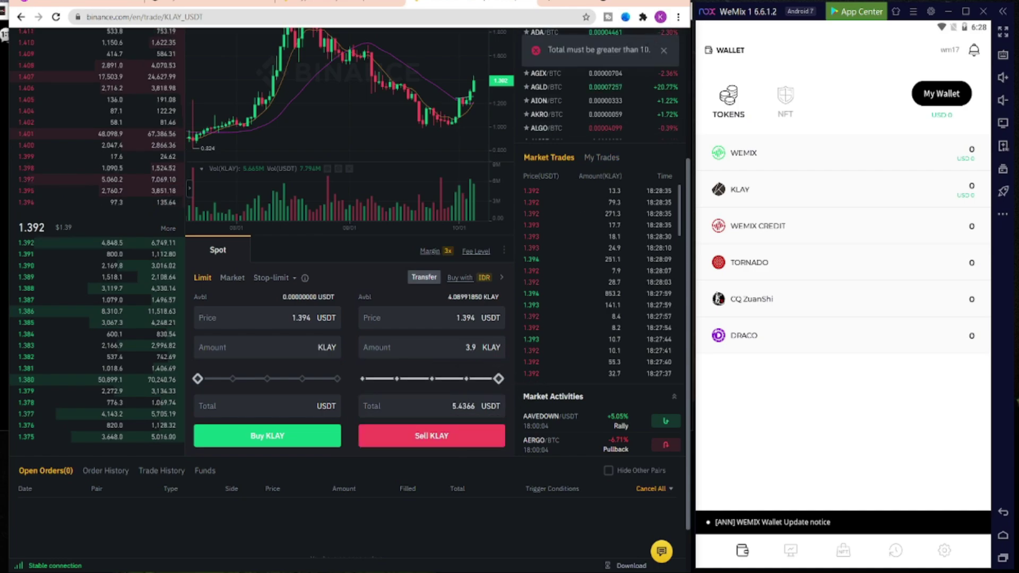
click(455, 436)
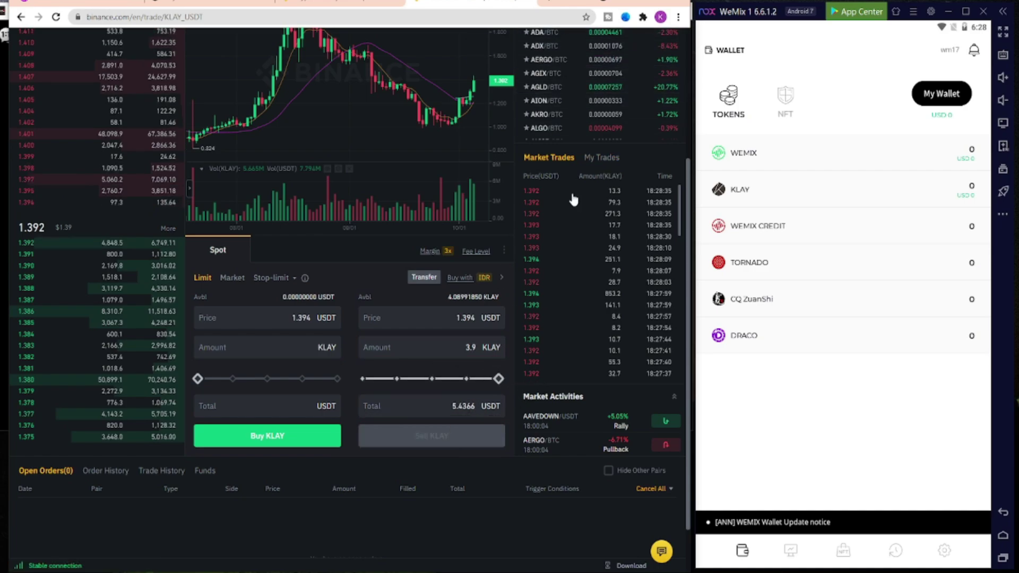
drag(455, 456, 521, 457)
click(520, 445)
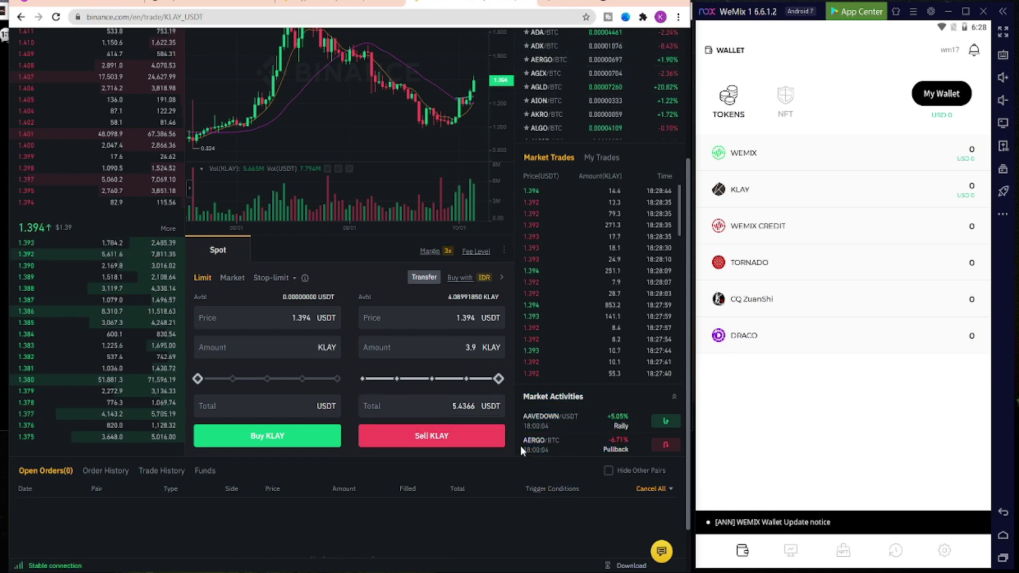
click(495, 441)
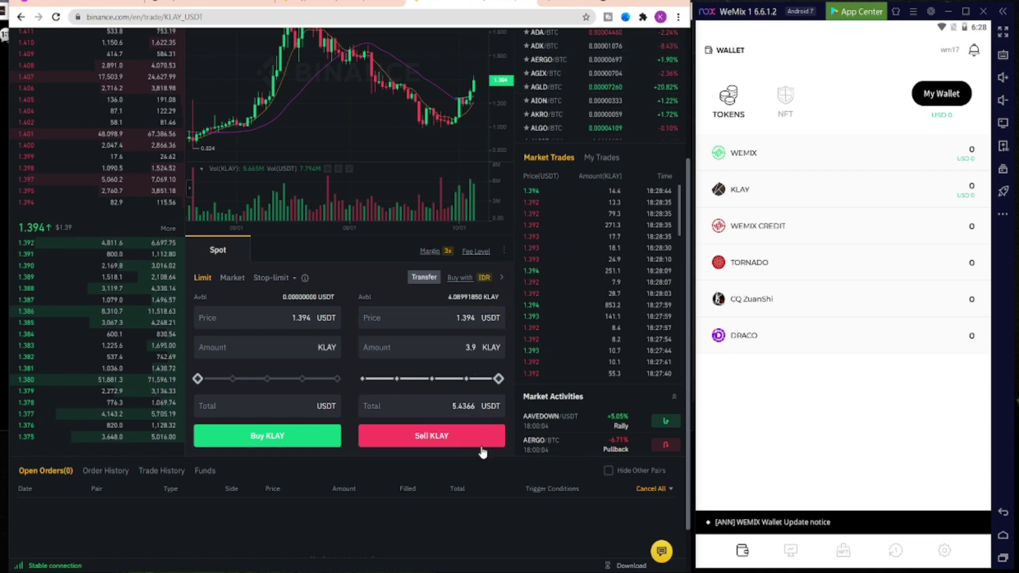
scroll(516, 440, up, 3)
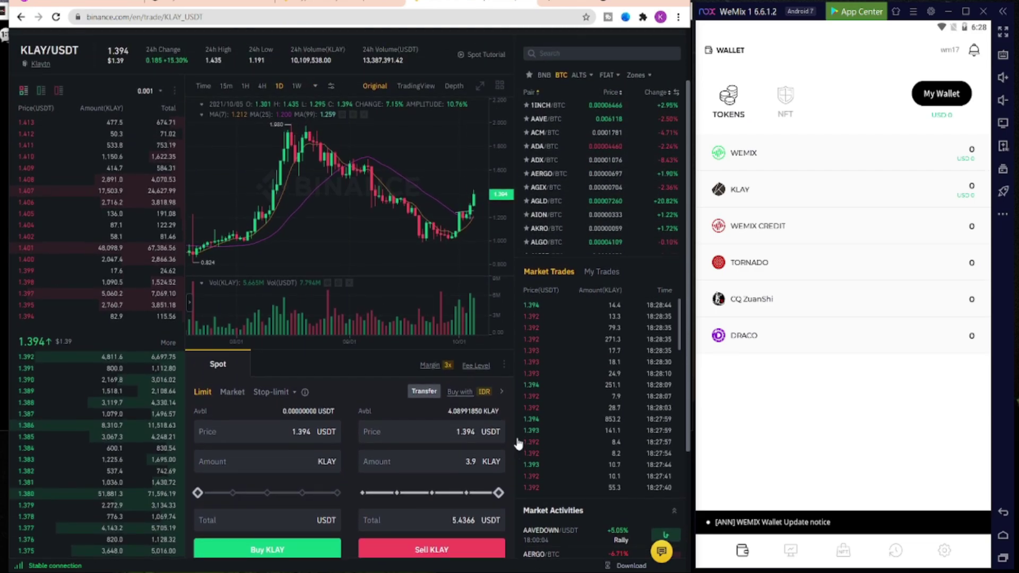
scroll(517, 441, up, 2)
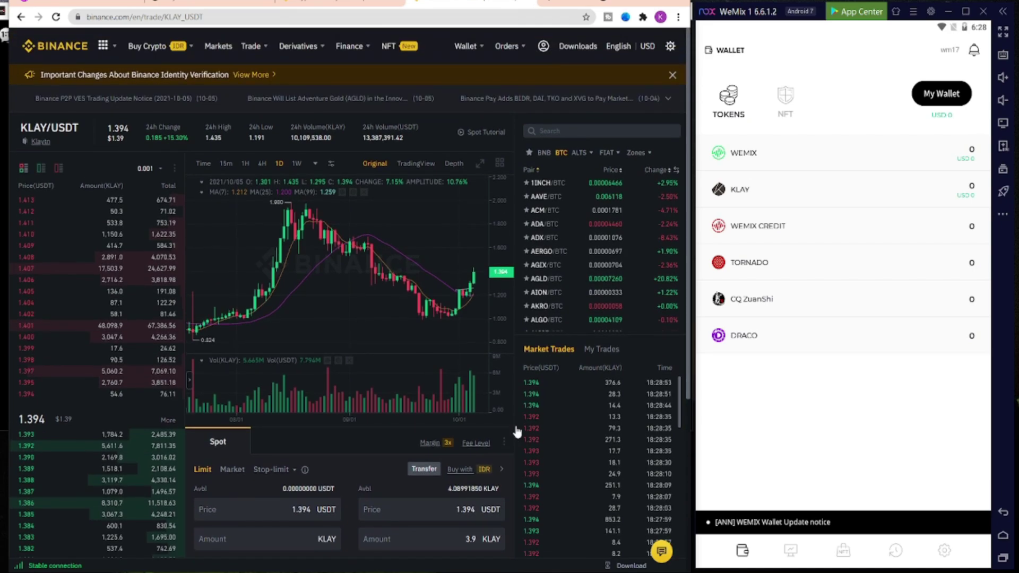